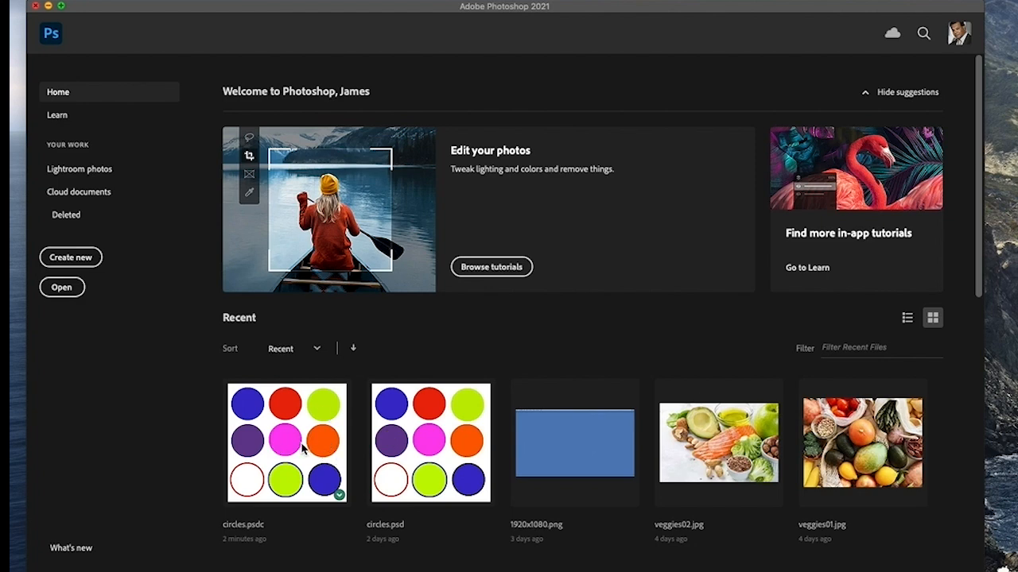
# Step: Open the recent file circles.psdc, dock the toolbar beside the canvas, and bring the layers list into view
pyautogui.click(303, 449)
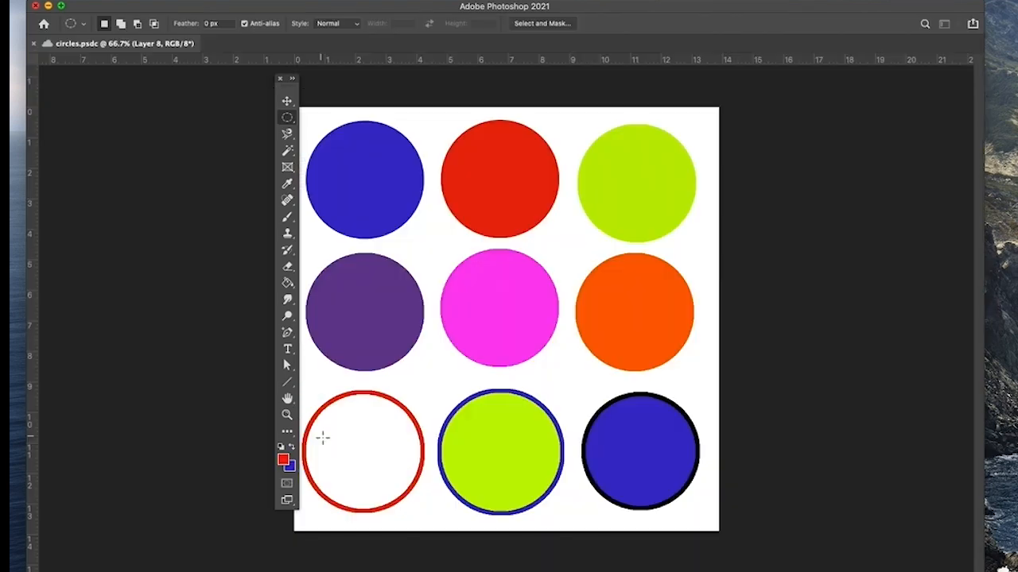
pyautogui.moveTo(292, 87); pyautogui.dragTo(40, 86)
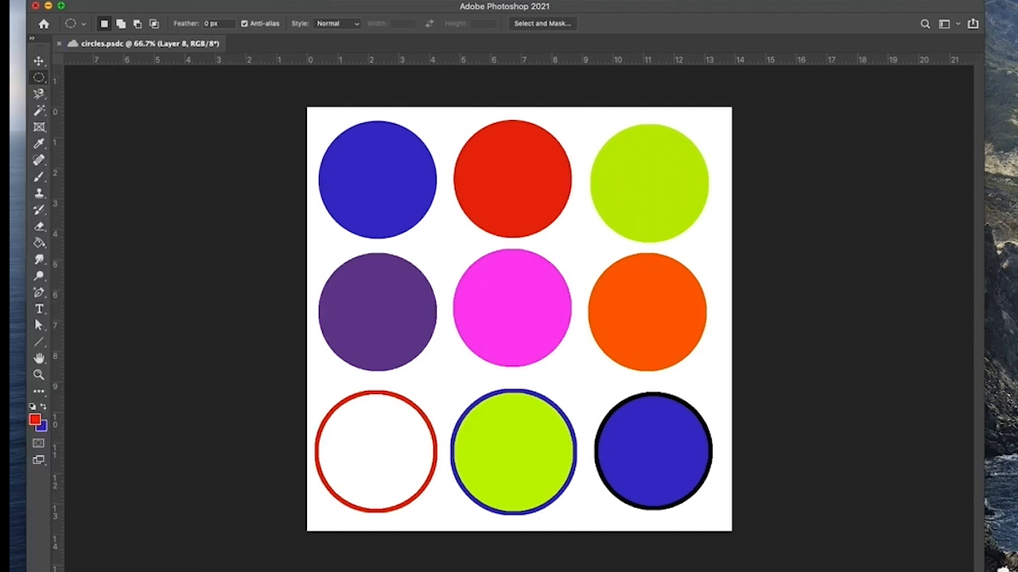
pyautogui.moveTo(1016, 76); pyautogui.dragTo(845, 75)
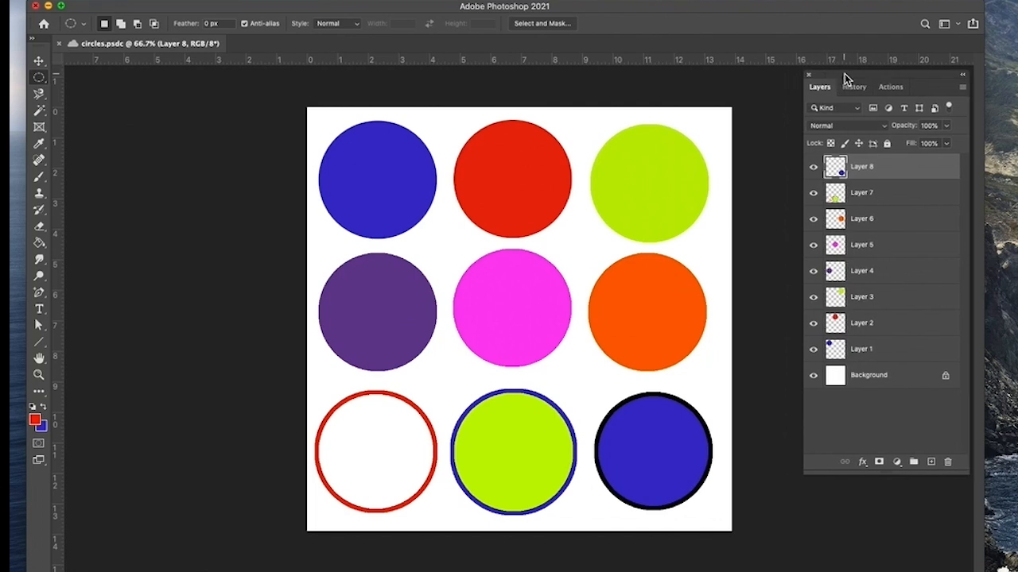
pyautogui.moveTo(922, 80); pyautogui.dragTo(1017, 79)
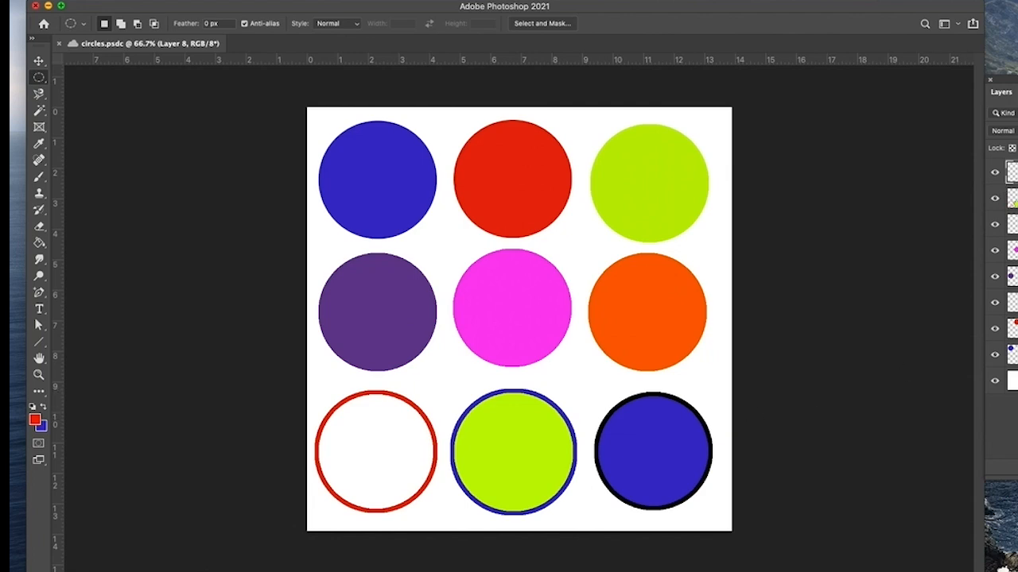
pyautogui.moveTo(1000, 92); pyautogui.dragTo(863, 83)
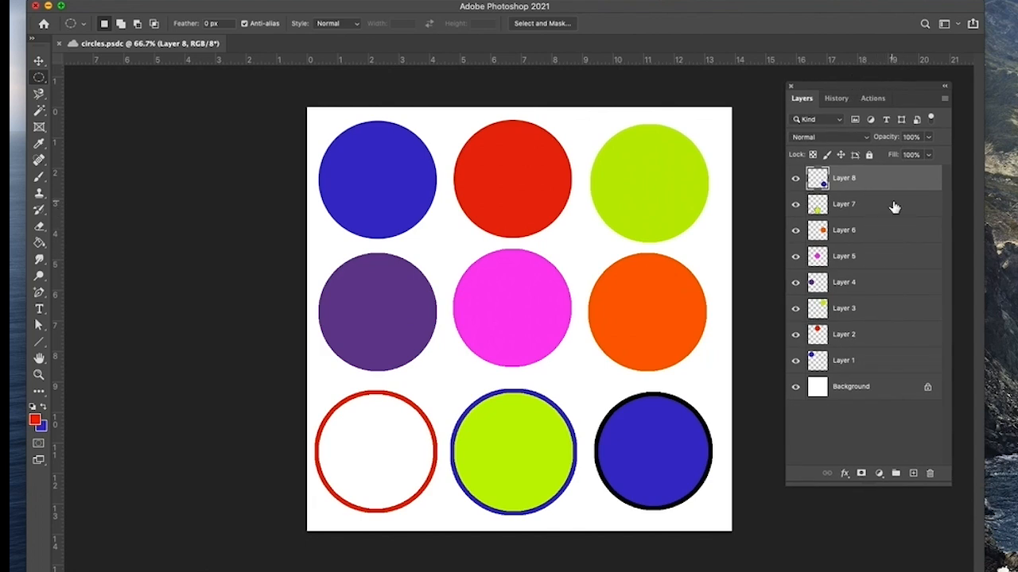
# Step: Look through the layer style effects available for Layer 8
pyautogui.click(845, 475)
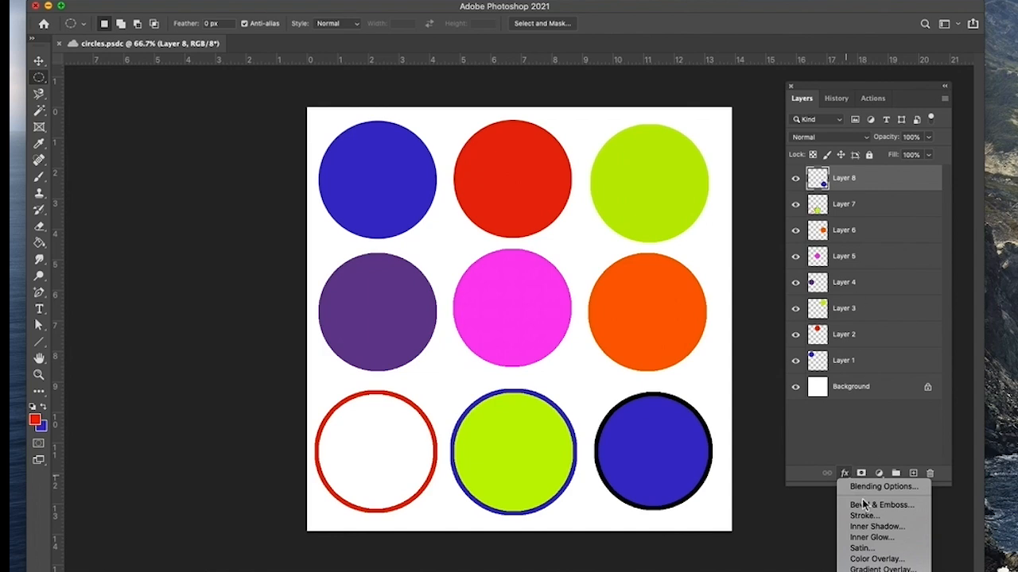
pyautogui.click(824, 543)
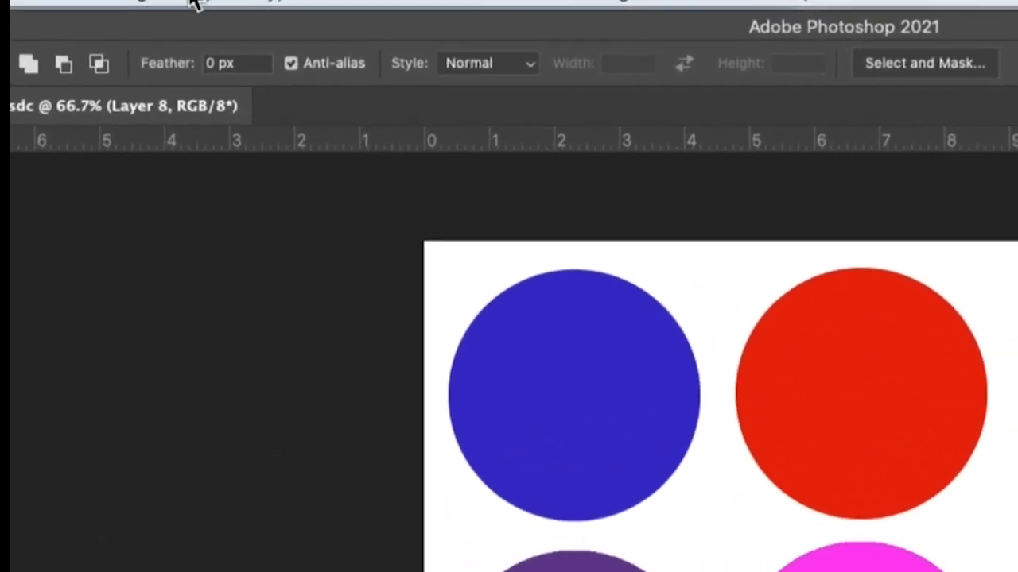
pyautogui.click(200, 0)
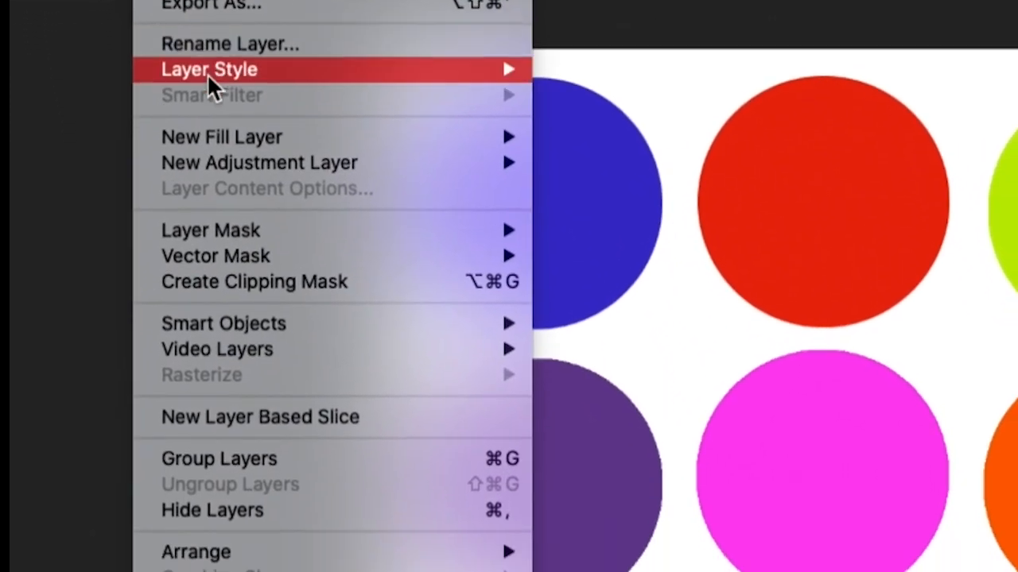
pyautogui.moveTo(208, 68)
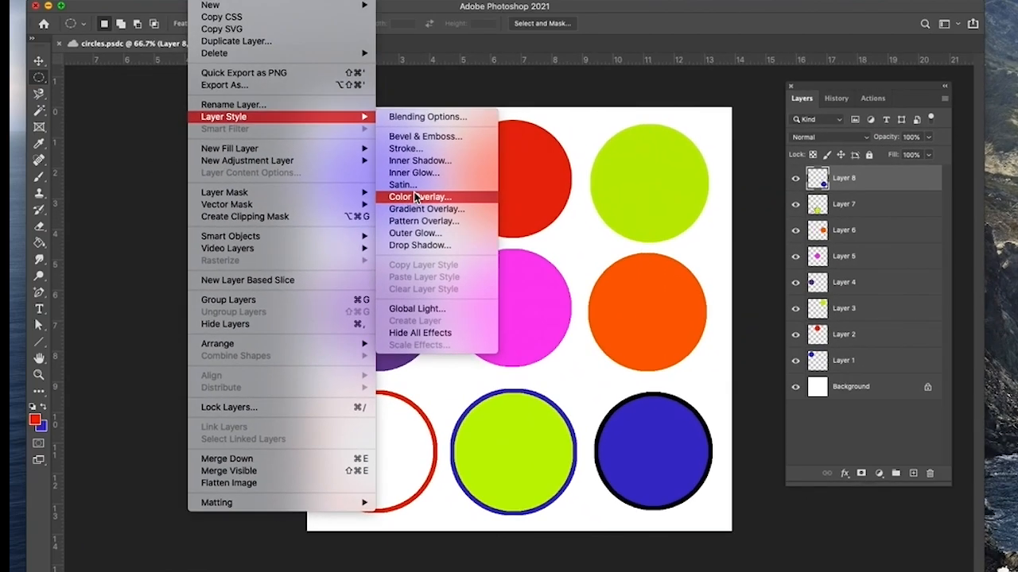
pyautogui.click(462, 96)
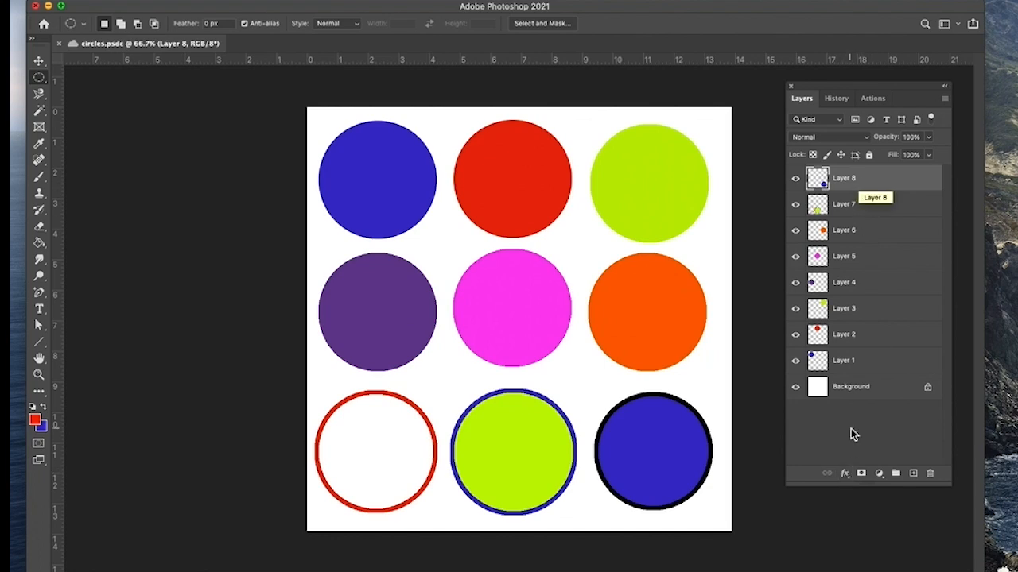
pyautogui.click(846, 475)
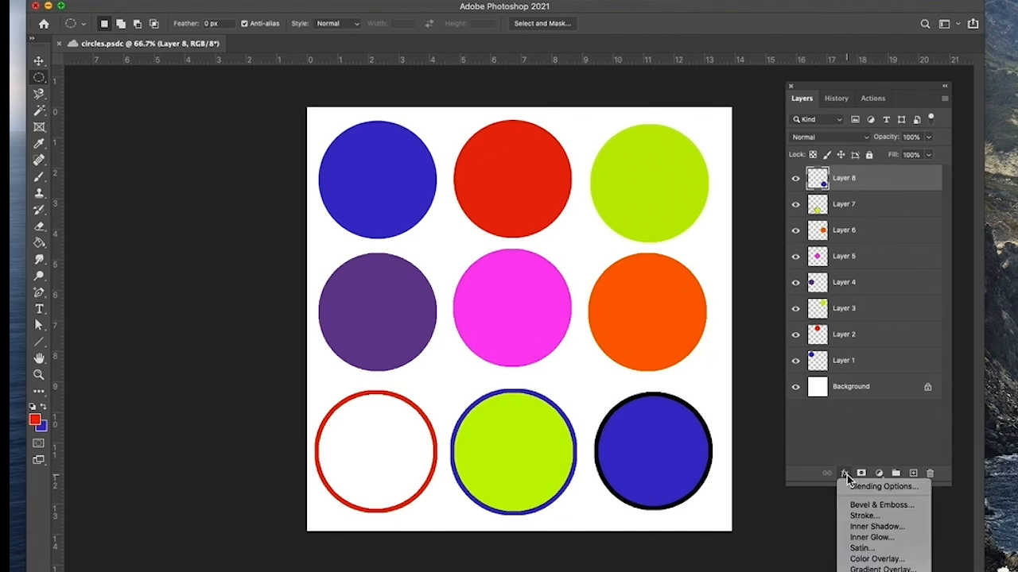
pyautogui.click(875, 571)
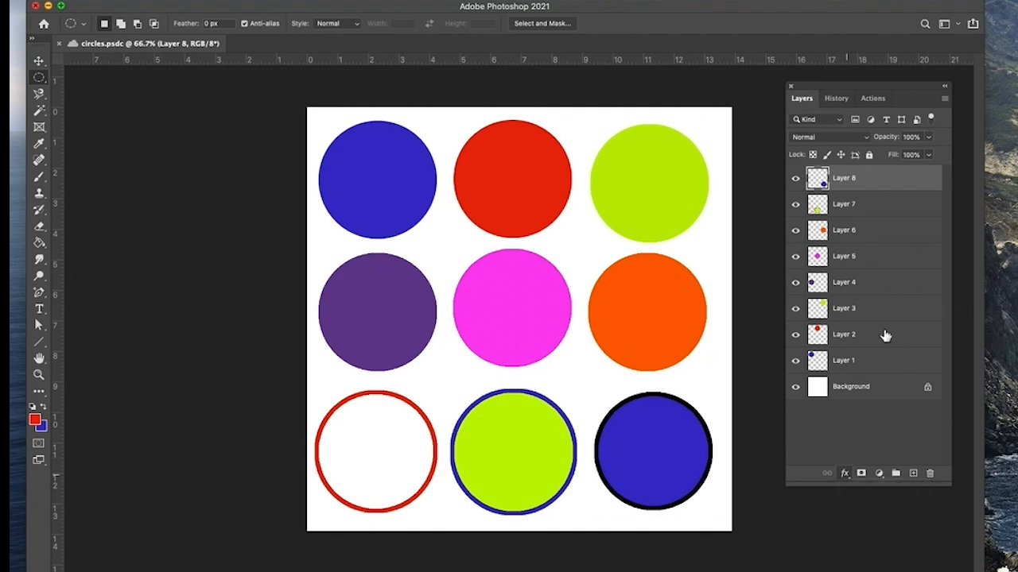
pyautogui.moveTo(812, 59); pyautogui.dragTo(977, 6)
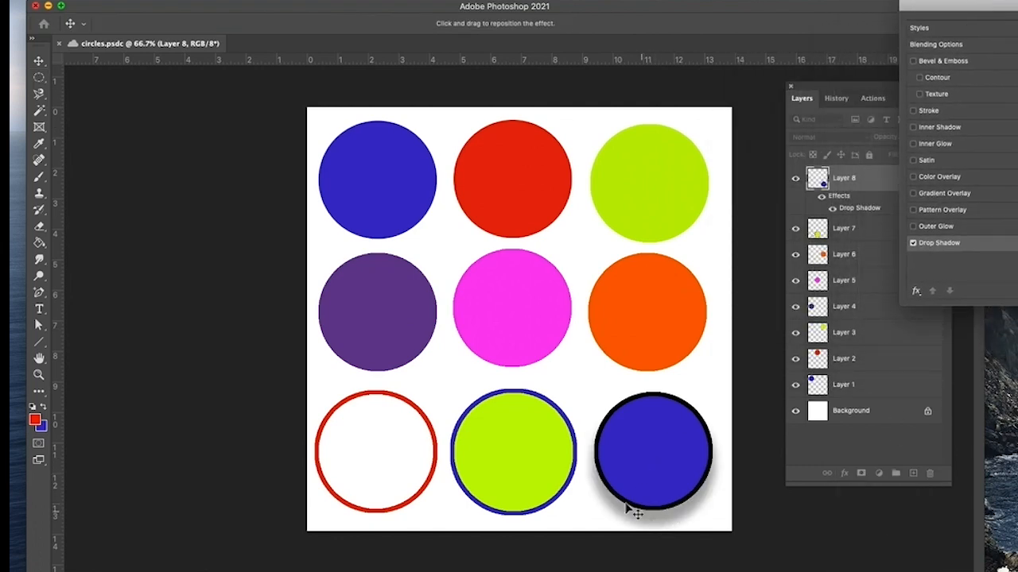
pyautogui.moveTo(628, 489); pyautogui.dragTo(713, 497)
pyautogui.press('Escape')
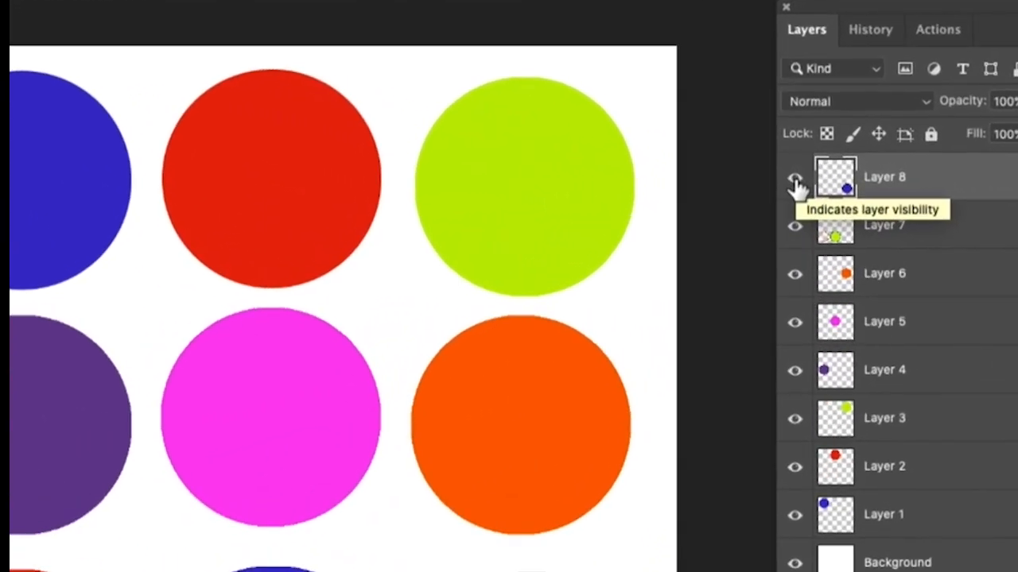
# Step: Check Layer 8 by hiding and showing it, and rename Layer 1 as "1st Row, 1 column"
pyautogui.click(795, 183)
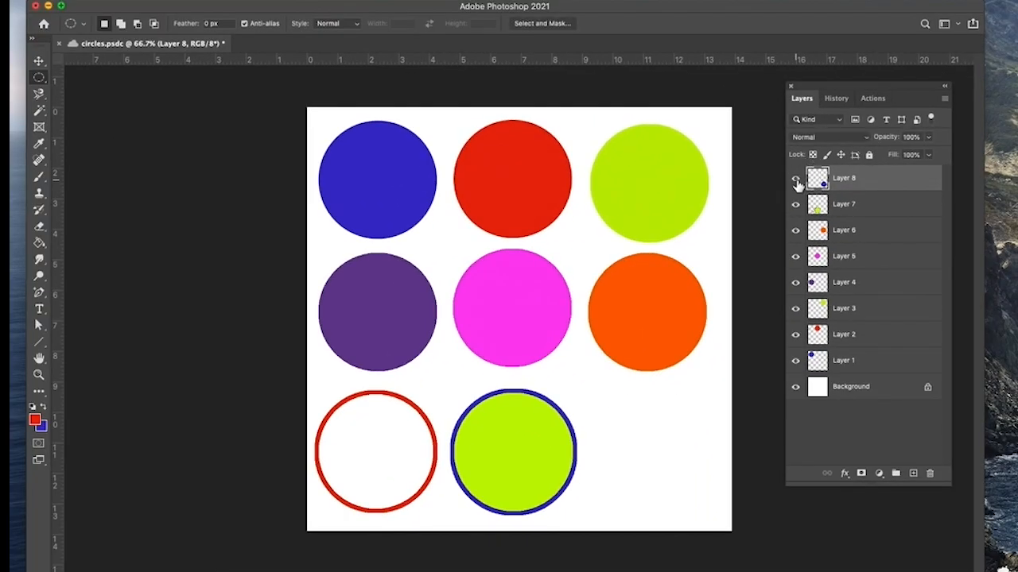
pyautogui.click(796, 182)
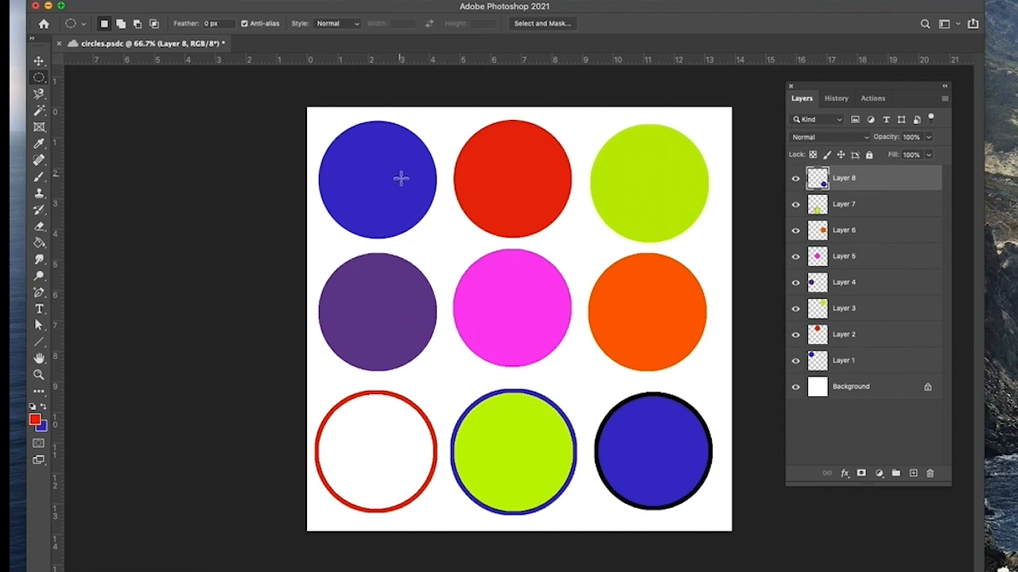
pyautogui.click(846, 363)
pyautogui.doubleClick(839, 362)
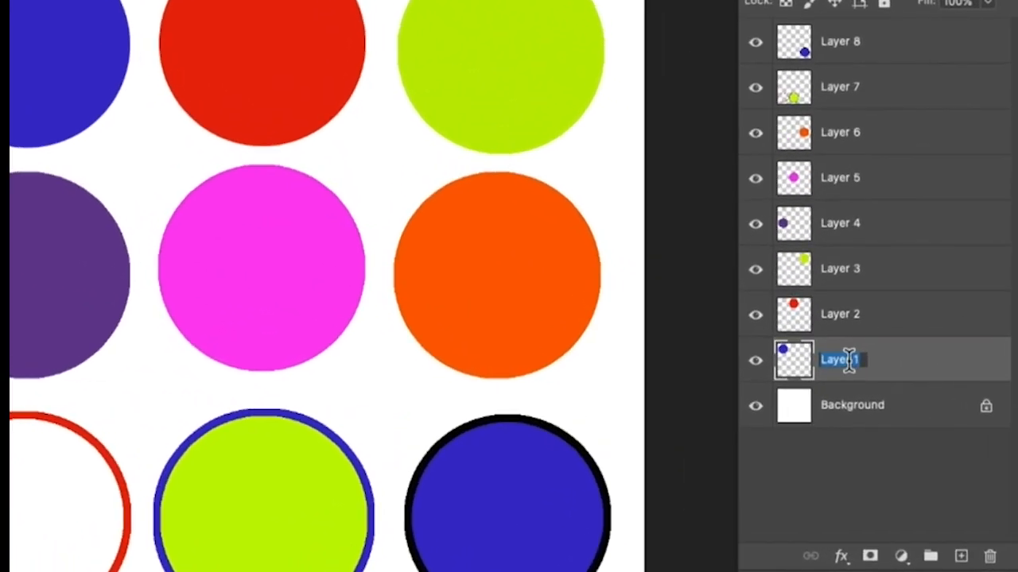
pyautogui.write('1st Row, 1 column')
pyautogui.press('Return')
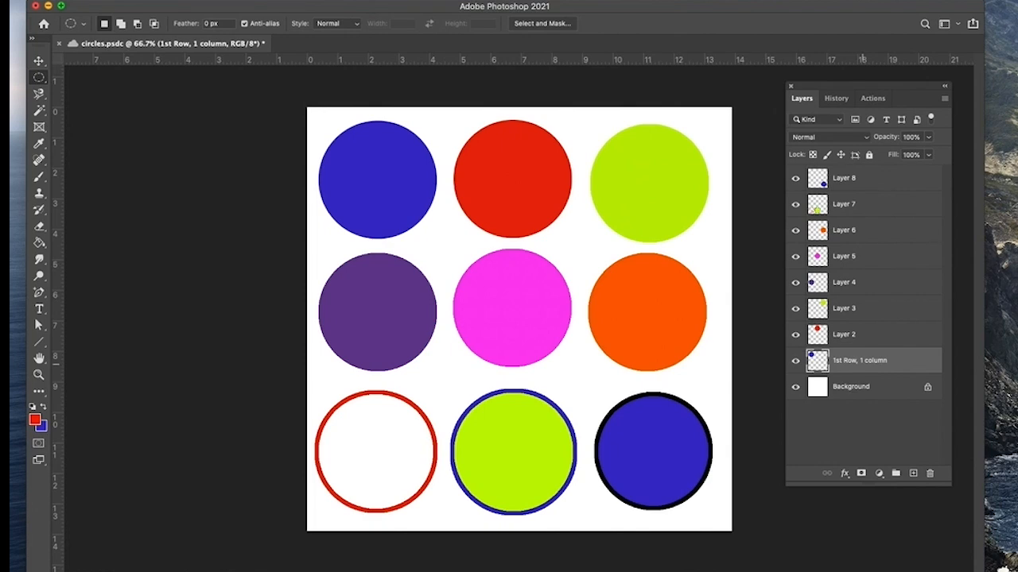
# Step: Hide and show the "1st Row, 1 column" layer, and rename the red circle's Layer 2 as "1st Row, 2nd Column"
pyautogui.click(795, 360)
pyautogui.click(795, 360)
pyautogui.click(855, 333)
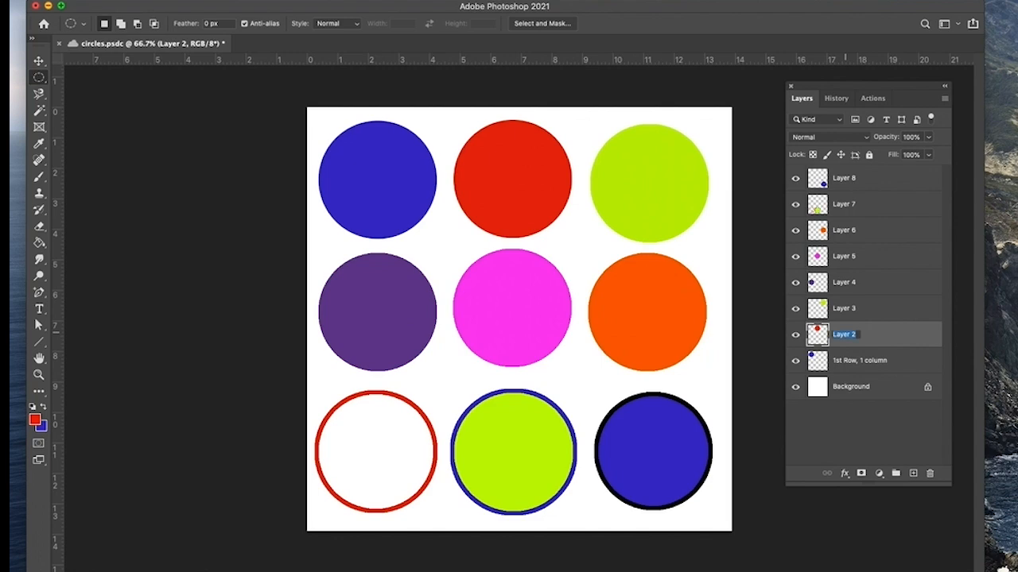
pyautogui.write('2nd Column')
pyautogui.press('Return')
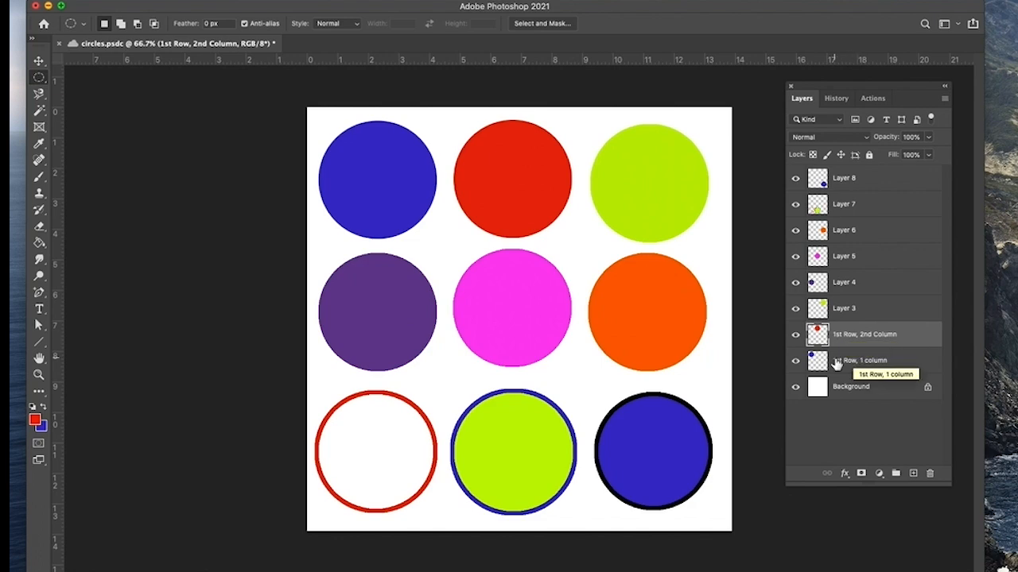
# Step: Add a Drop Shadow effect to the "1st Row, 1 column" layer, keeping its settings dialog clear of the blue circle
pyautogui.click(857, 364)
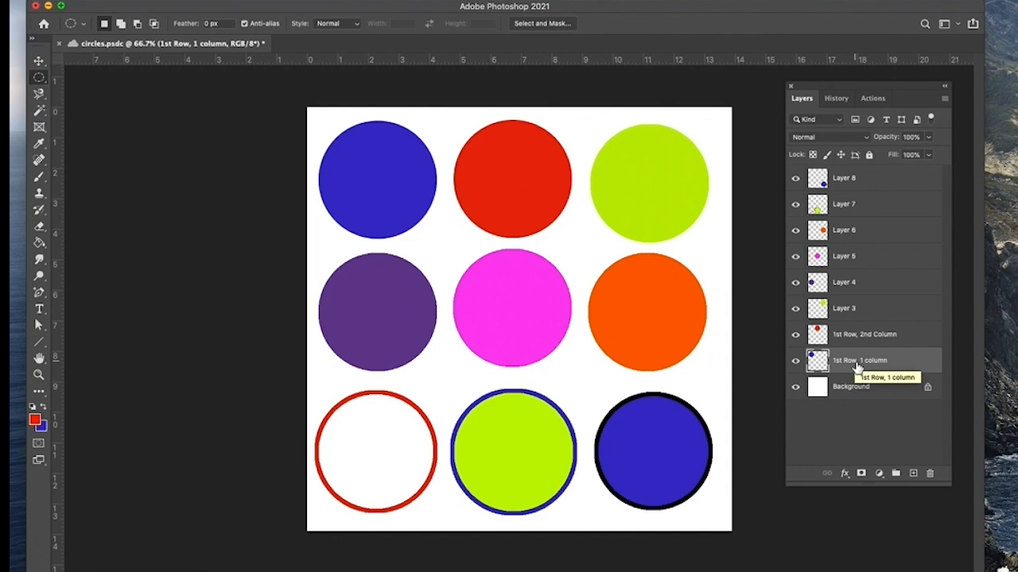
pyautogui.click(846, 474)
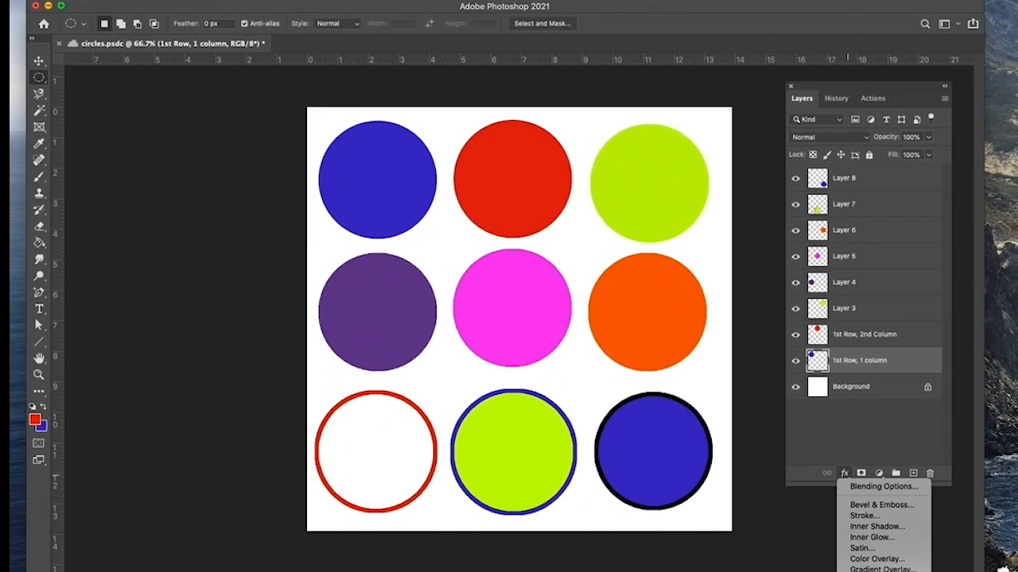
pyautogui.click(875, 571)
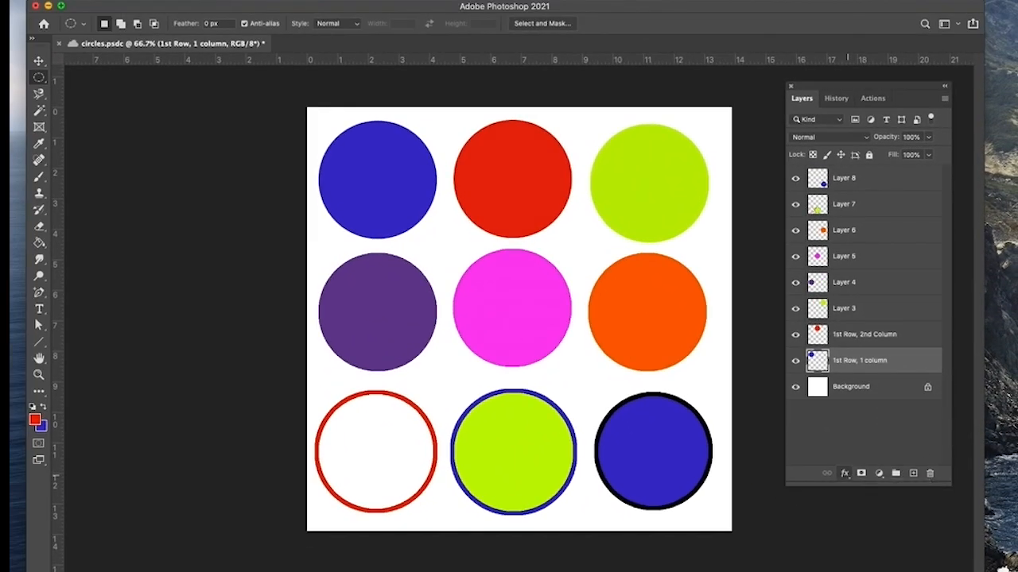
pyautogui.moveTo(382, 229); pyautogui.dragTo(341, 182)
pyautogui.moveTo(993, 6); pyautogui.dragTo(493, 85)
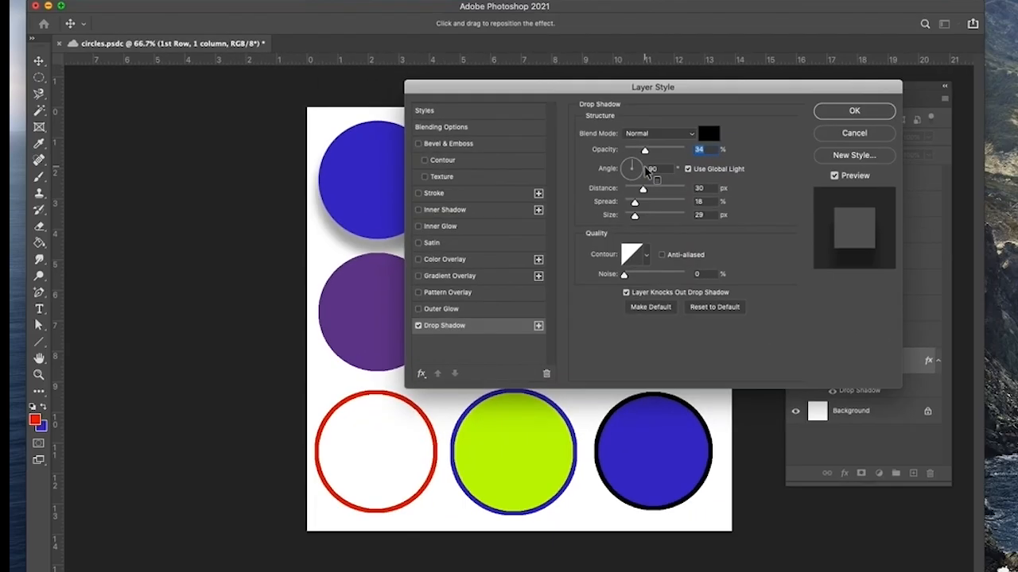
pyautogui.moveTo(516, 49); pyautogui.dragTo(878, 35)
pyautogui.moveTo(792, 82); pyautogui.dragTo(866, 65)
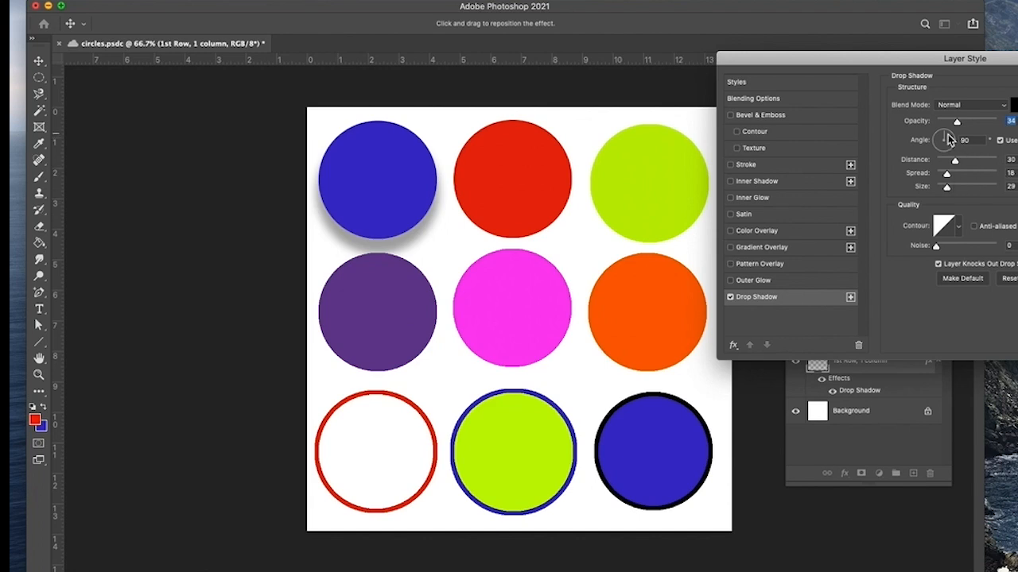
# Step: Set the blue circle's drop shadow to angle 132°, distance 25 px, spread 30% and size 51 px, and apply it
pyautogui.moveTo(949, 138)
pyautogui.mouseDown()
pyautogui.moveTo(938, 155)
pyautogui.moveTo(954, 143)
pyautogui.moveTo(946, 127)
pyautogui.moveTo(939, 137)
pyautogui.mouseUp()
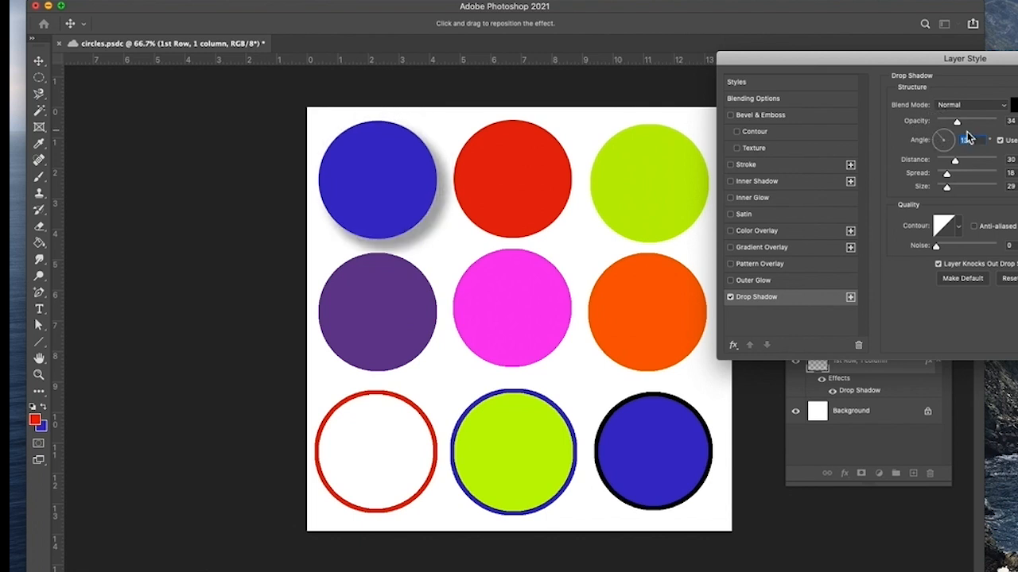
pyautogui.moveTo(956, 161); pyautogui.dragTo(954, 193)
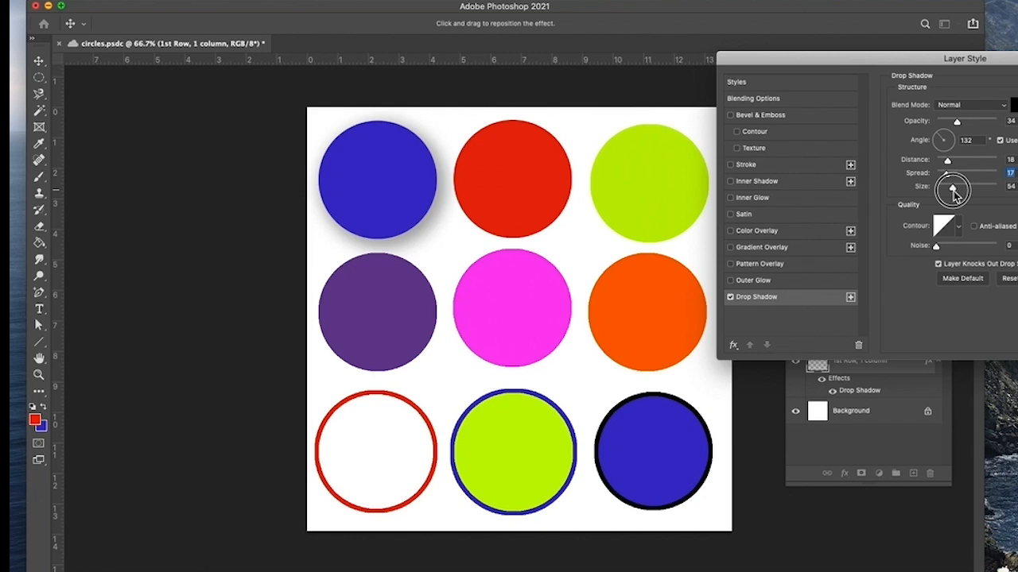
pyautogui.moveTo(954, 191); pyautogui.dragTo(956, 179)
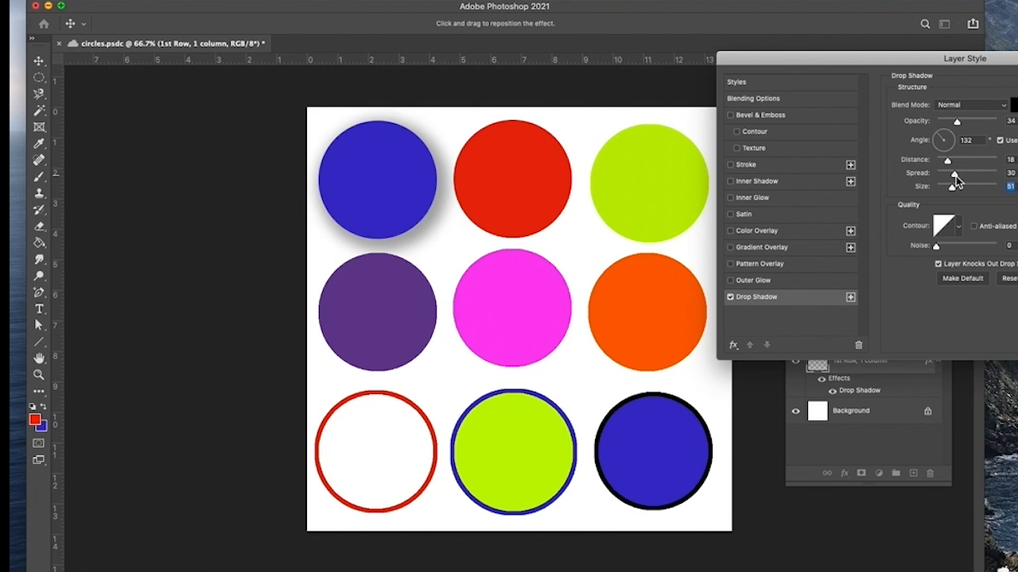
pyautogui.moveTo(949, 162)
pyautogui.mouseDown()
pyautogui.moveTo(1005, 173)
pyautogui.moveTo(954, 159)
pyautogui.mouseUp()
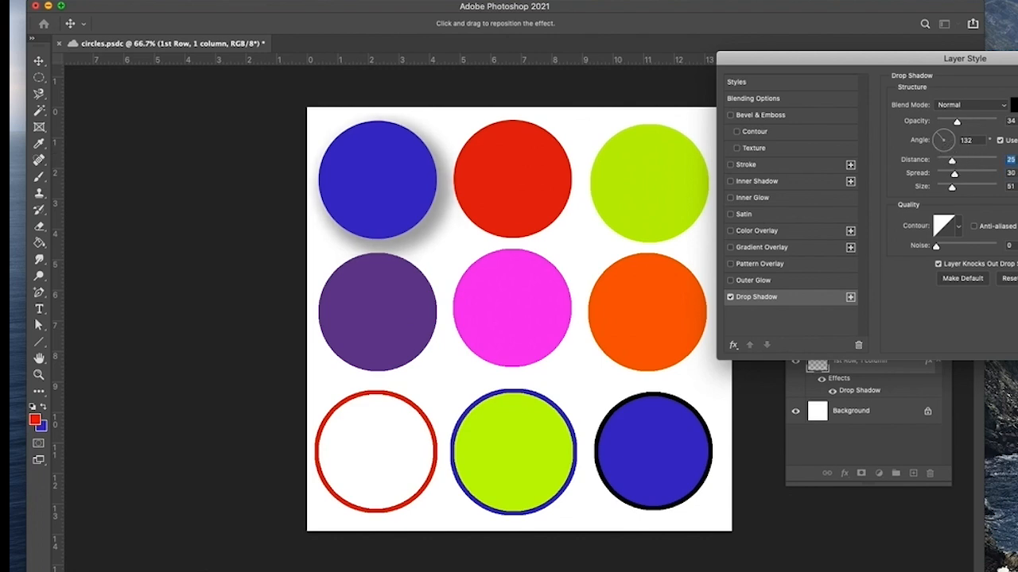
pyautogui.press('Return')
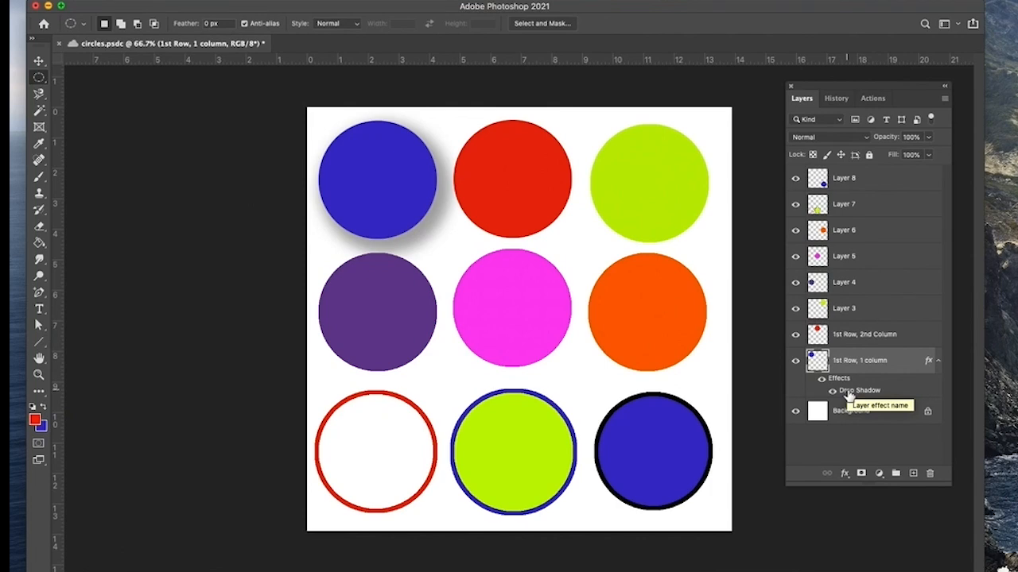
# Step: Open the layer style options of the "1st Row, 2nd Column" layer, and try a Drop Shadow on the red circle before switching it off
pyautogui.click(884, 336)
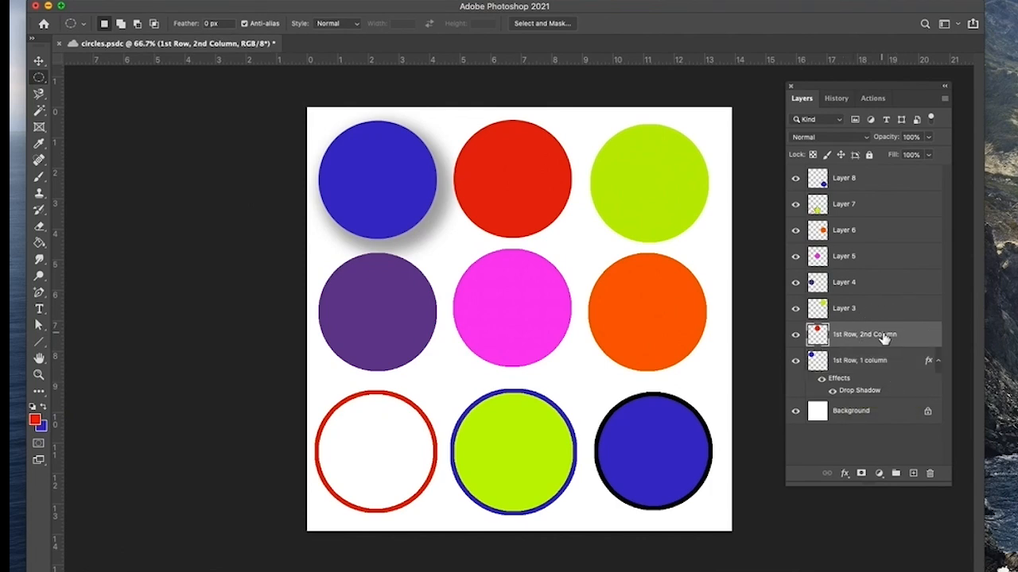
pyautogui.click(844, 474)
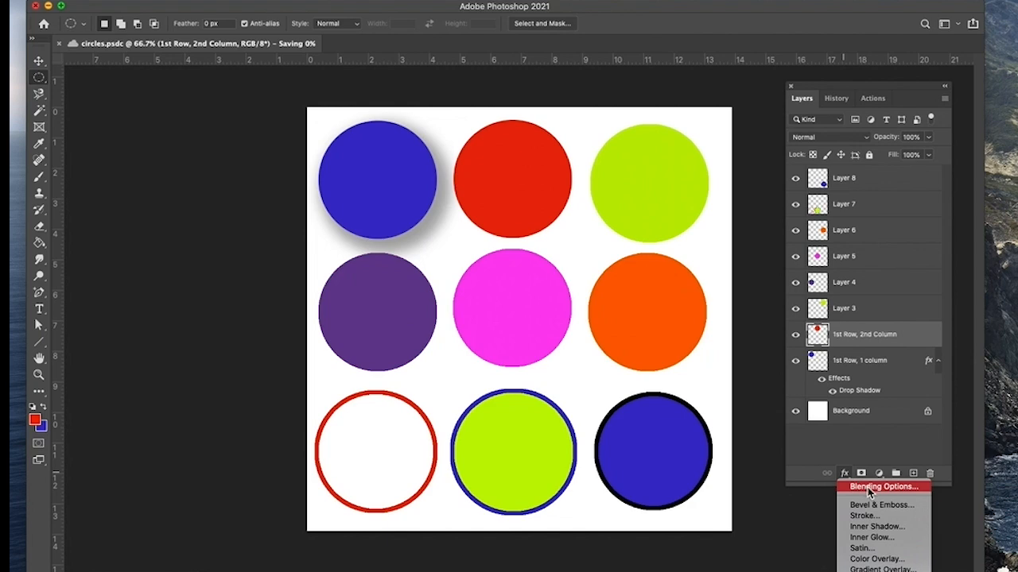
pyautogui.click(867, 487)
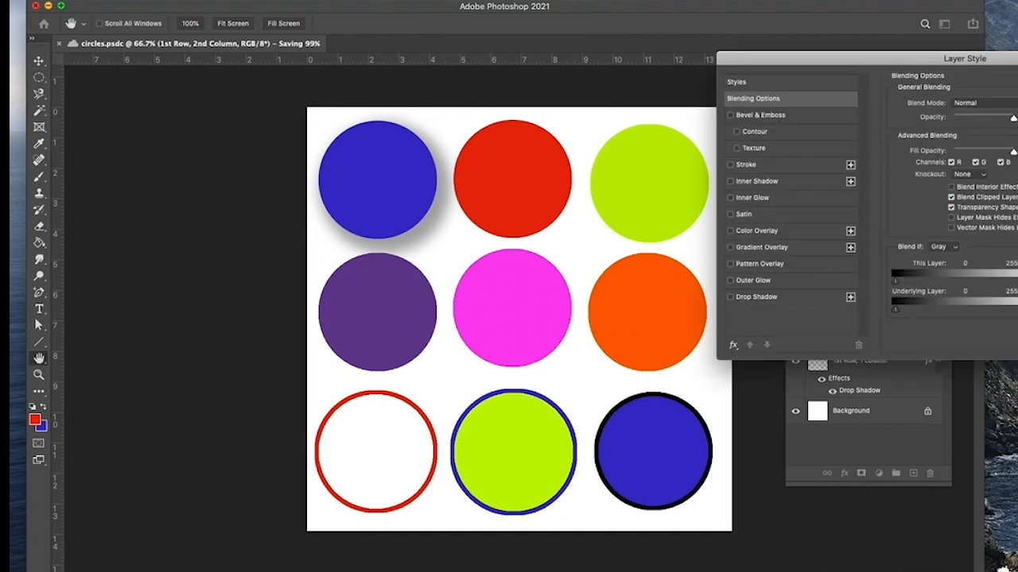
pyautogui.moveTo(987, 63); pyautogui.dragTo(999, 31)
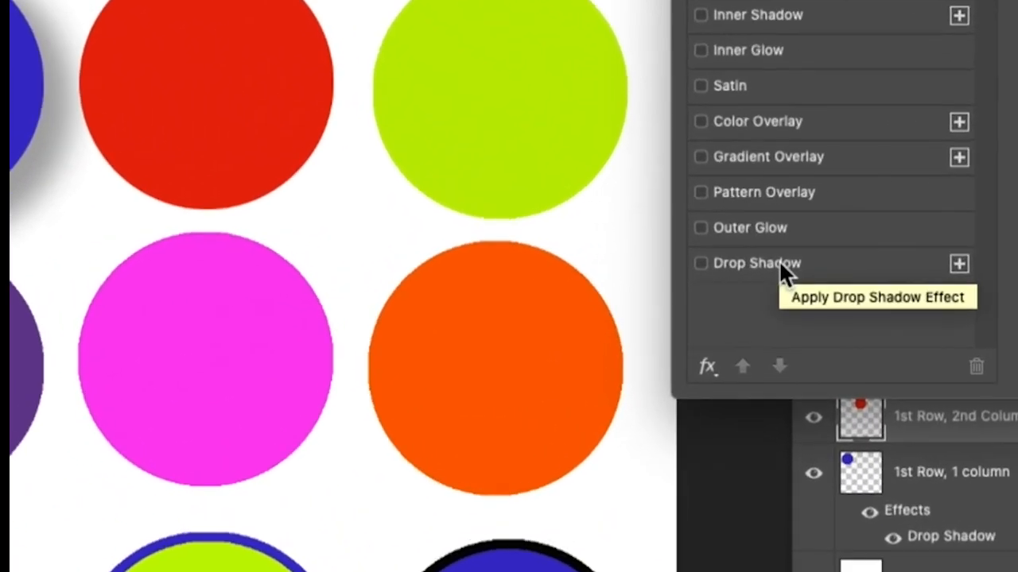
pyautogui.click(779, 262)
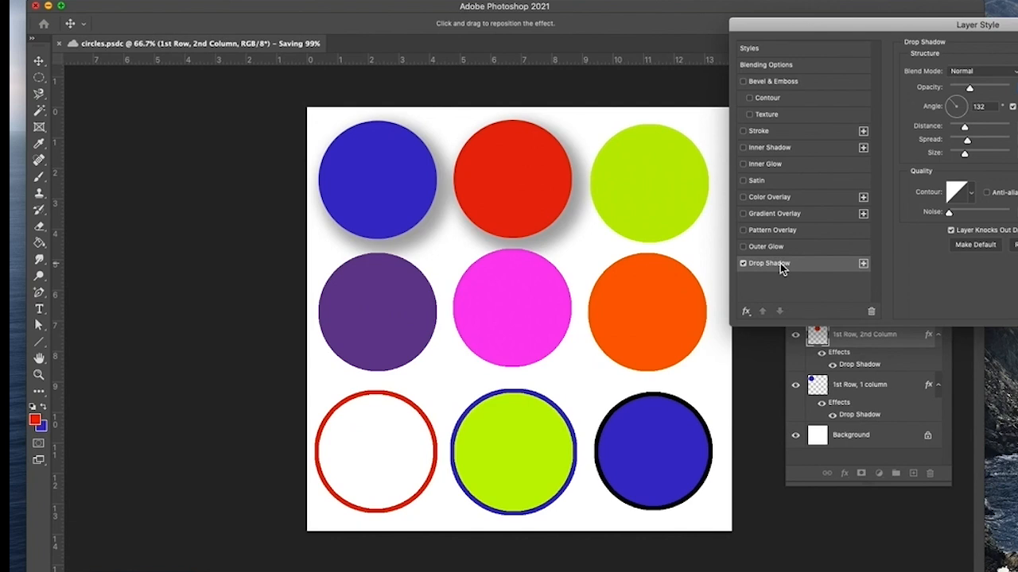
pyautogui.click(742, 263)
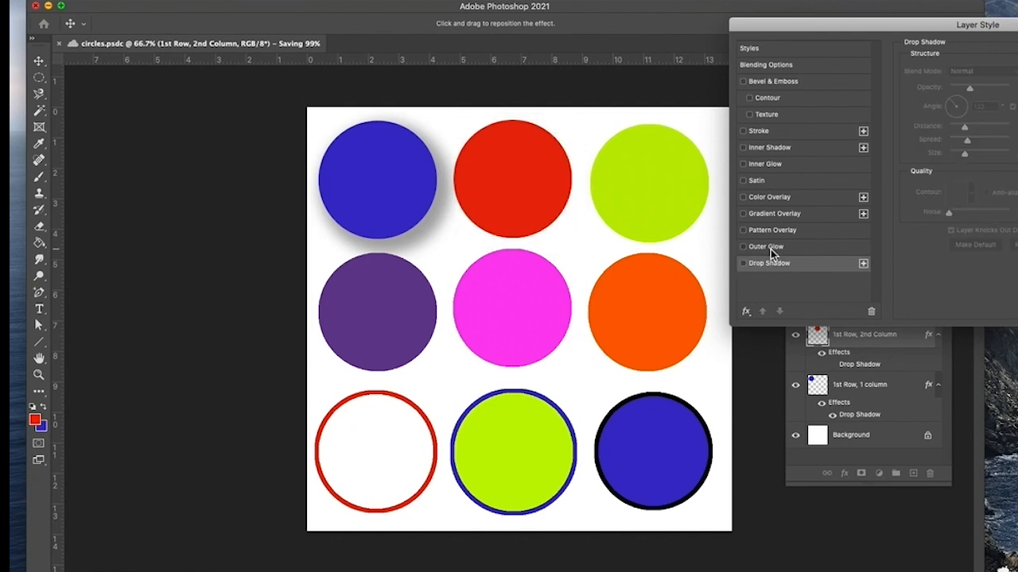
# Step: Give the red circle a green Outer Glow with reduced spread and size and increased opacity, and apply it
pyautogui.click(767, 248)
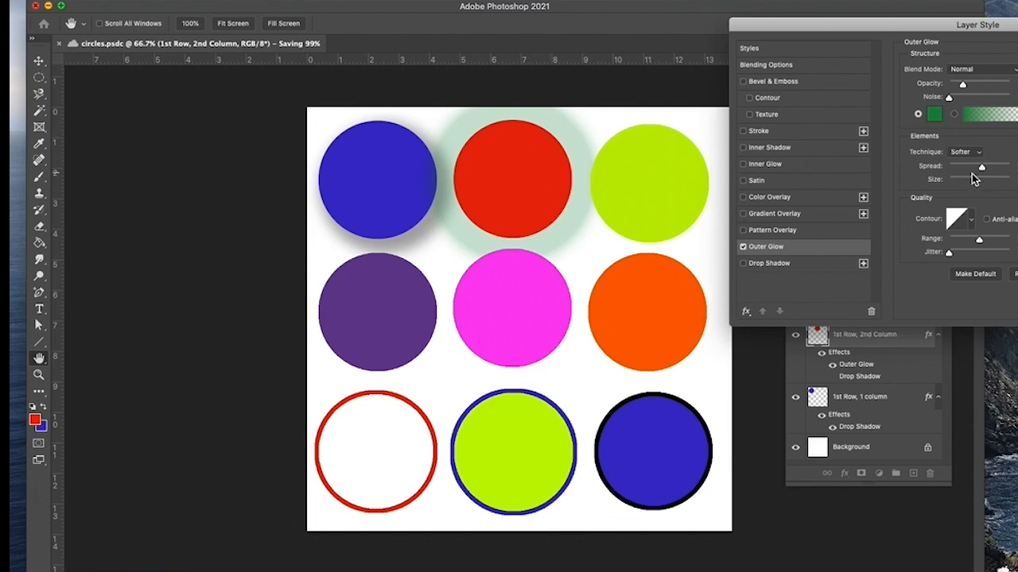
pyautogui.moveTo(982, 169)
pyautogui.mouseDown()
pyautogui.moveTo(968, 168)
pyautogui.moveTo(975, 183)
pyautogui.moveTo(964, 182)
pyautogui.moveTo(975, 174)
pyautogui.mouseUp()
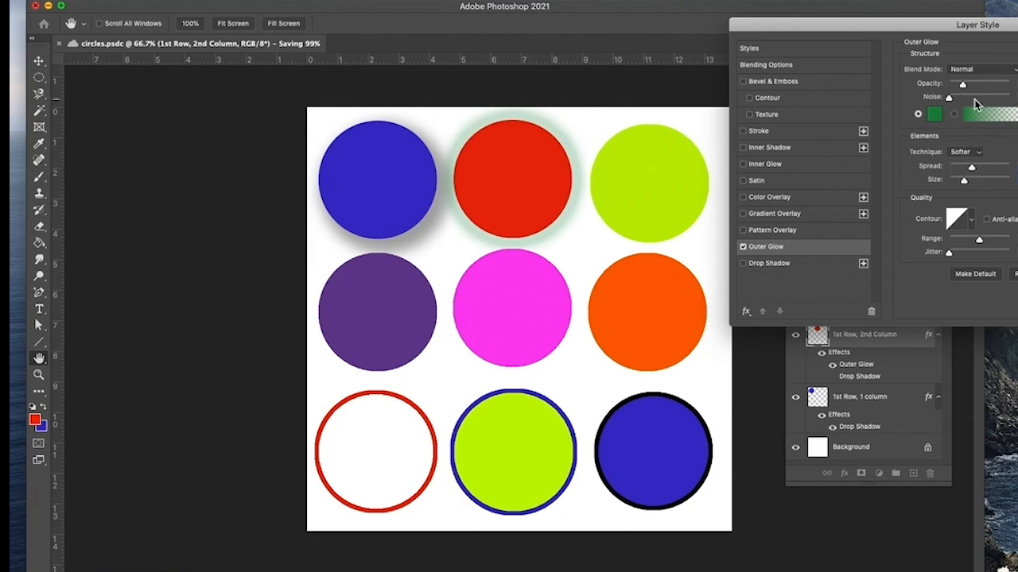
pyautogui.moveTo(963, 85); pyautogui.dragTo(979, 91)
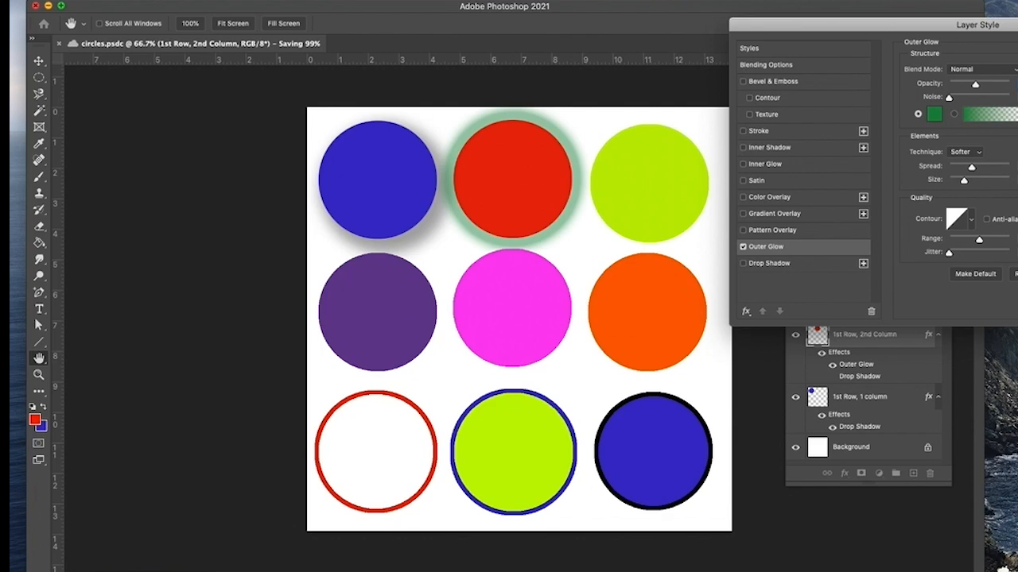
pyautogui.press('Return')
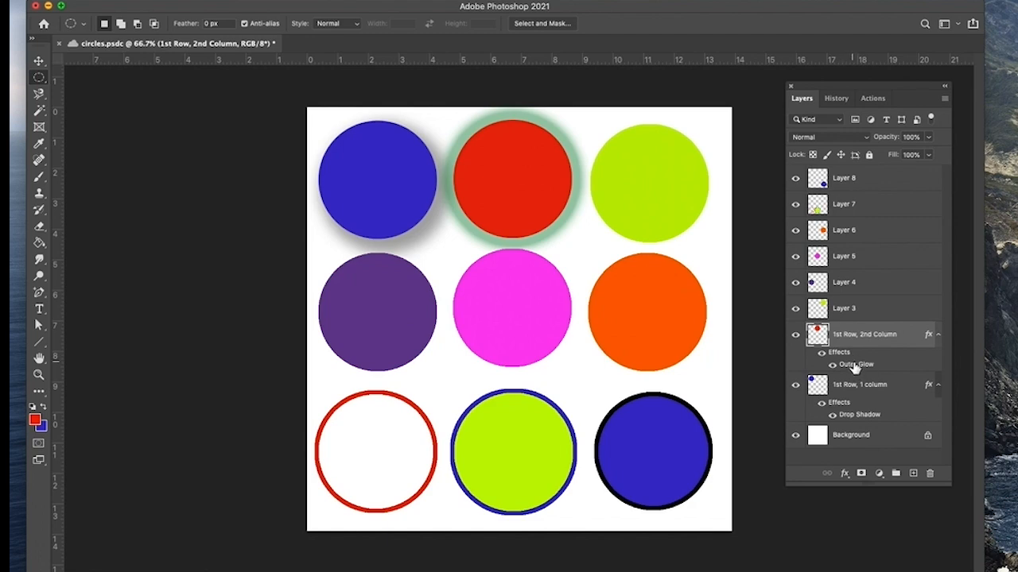
# Step: Select Layer 3 and check which circle it holds by hiding and showing it
pyautogui.click(862, 316)
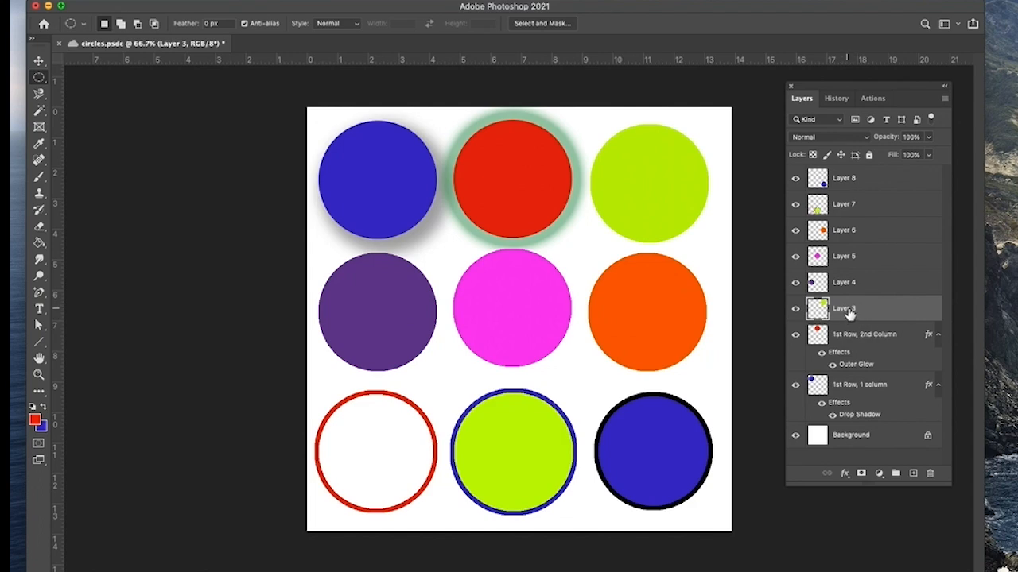
pyautogui.click(796, 310)
pyautogui.click(795, 310)
pyautogui.click(796, 310)
pyautogui.click(796, 310)
# Step: Add an Inner Glow effect to Layer 3 and show its settings, keeping the dialog clear of the green circle
pyautogui.click(845, 473)
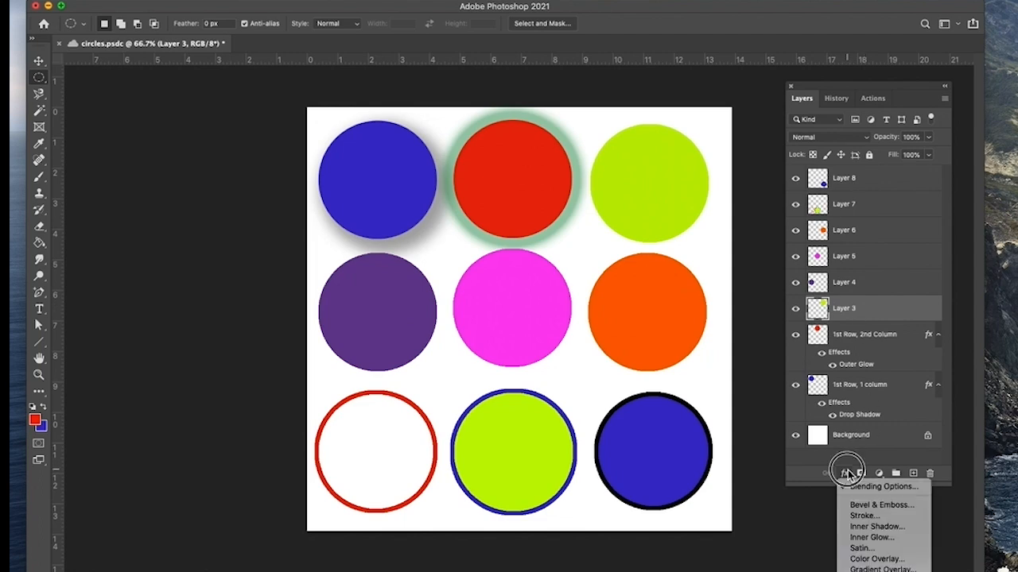
pyautogui.click(867, 486)
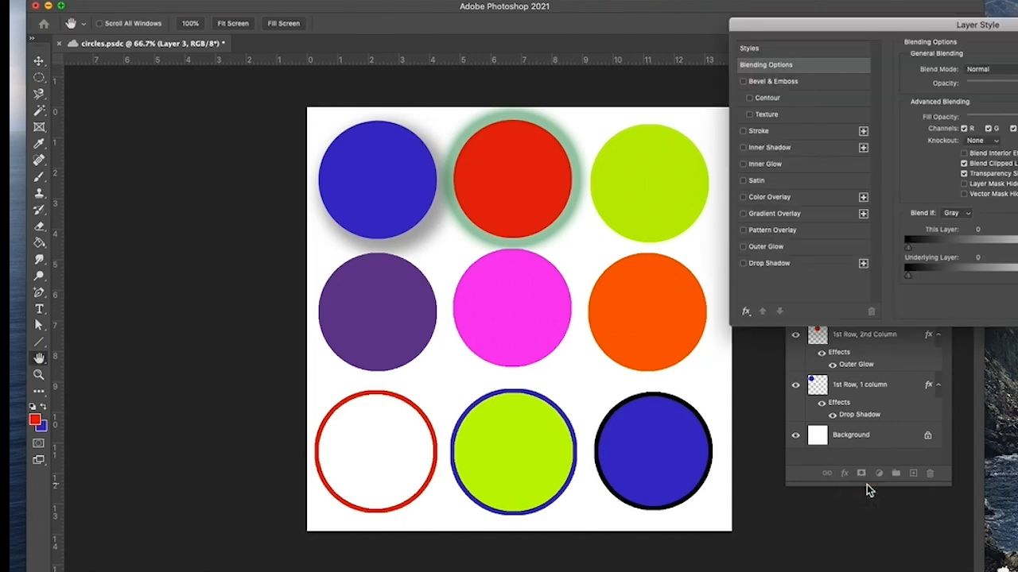
pyautogui.click(744, 163)
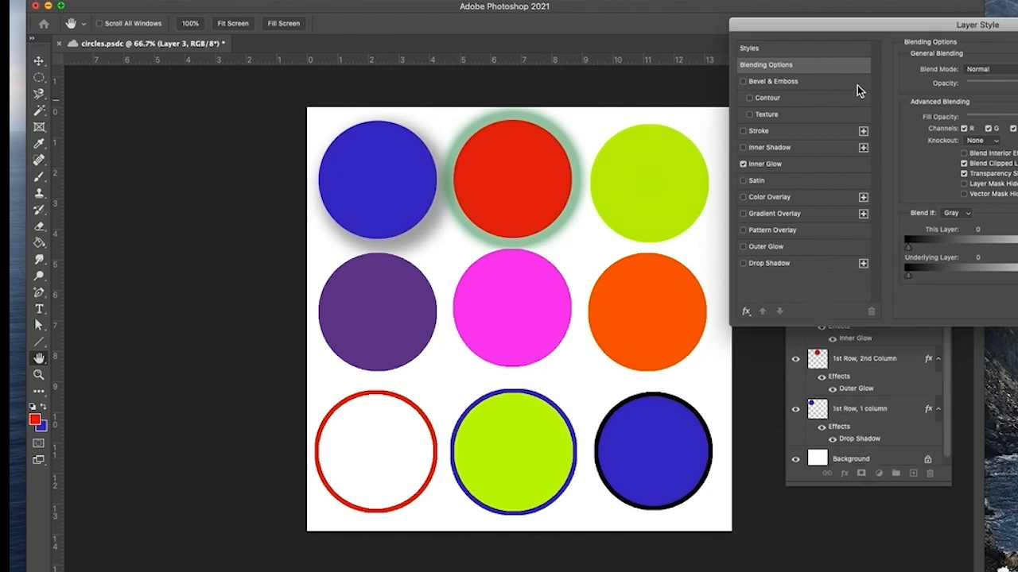
pyautogui.moveTo(854, 35); pyautogui.dragTo(754, 24)
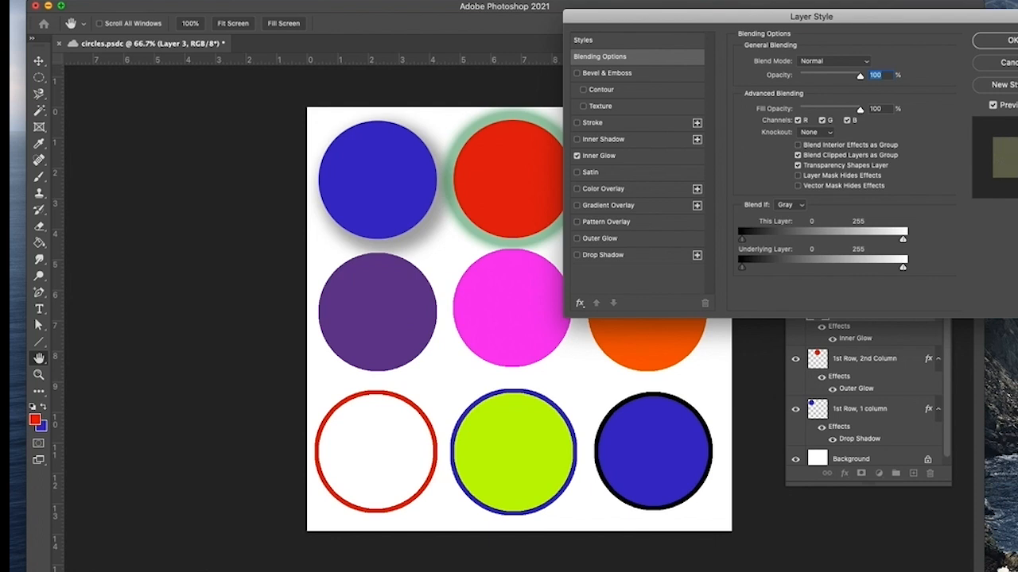
pyautogui.moveTo(723, 19); pyautogui.dragTo(885, 33)
pyautogui.click(771, 166)
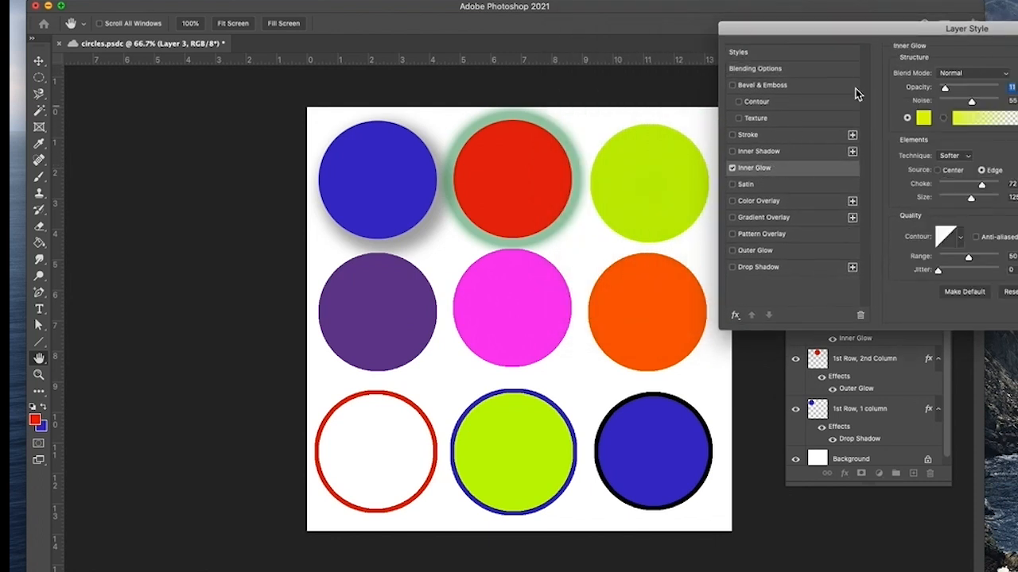
pyautogui.moveTo(847, 35); pyautogui.dragTo(868, 30)
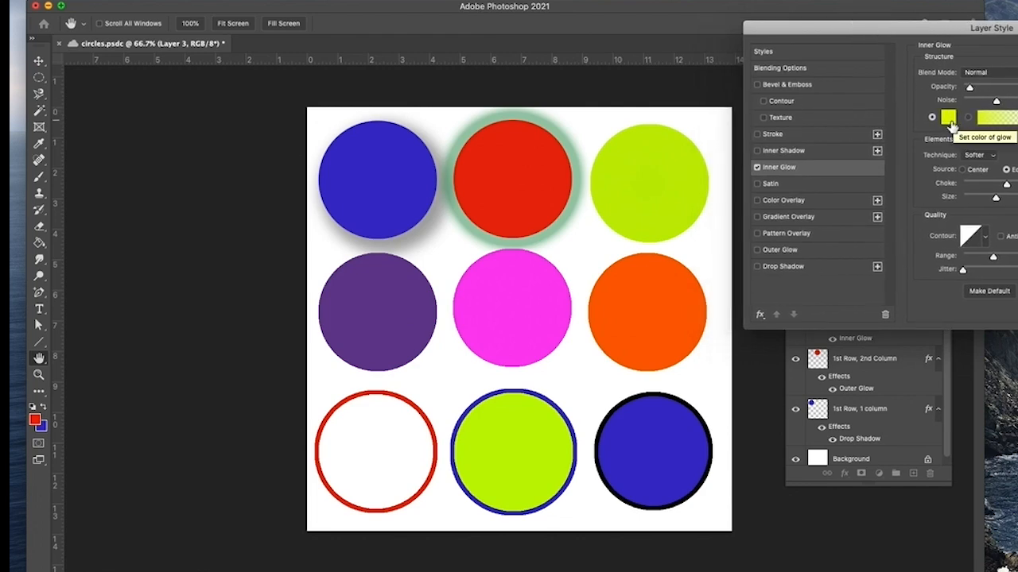
# Step: Set the inner glow color to blue, 1c05f8
pyautogui.click(950, 120)
pyautogui.click(650, 237)
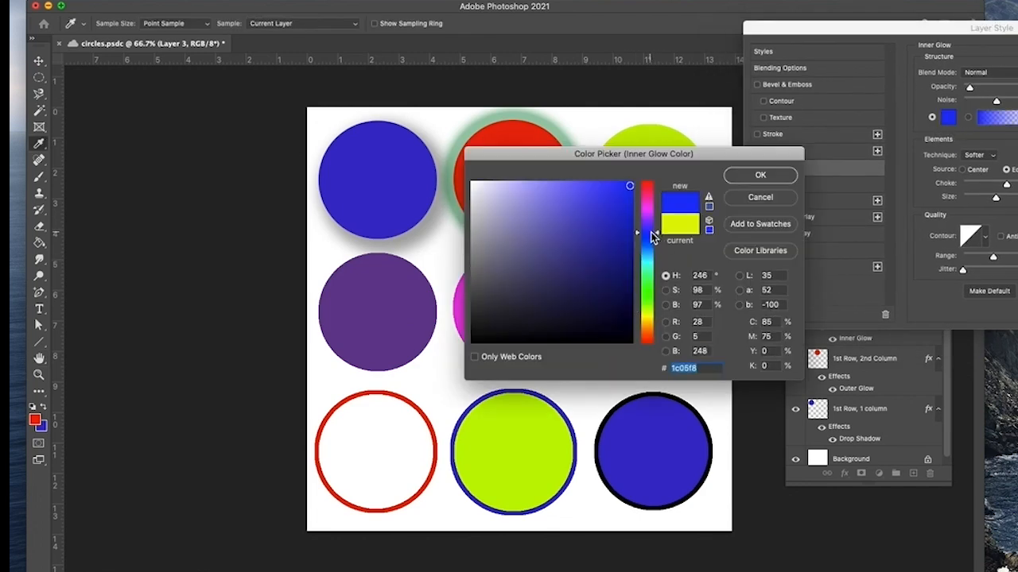
pyautogui.click(760, 175)
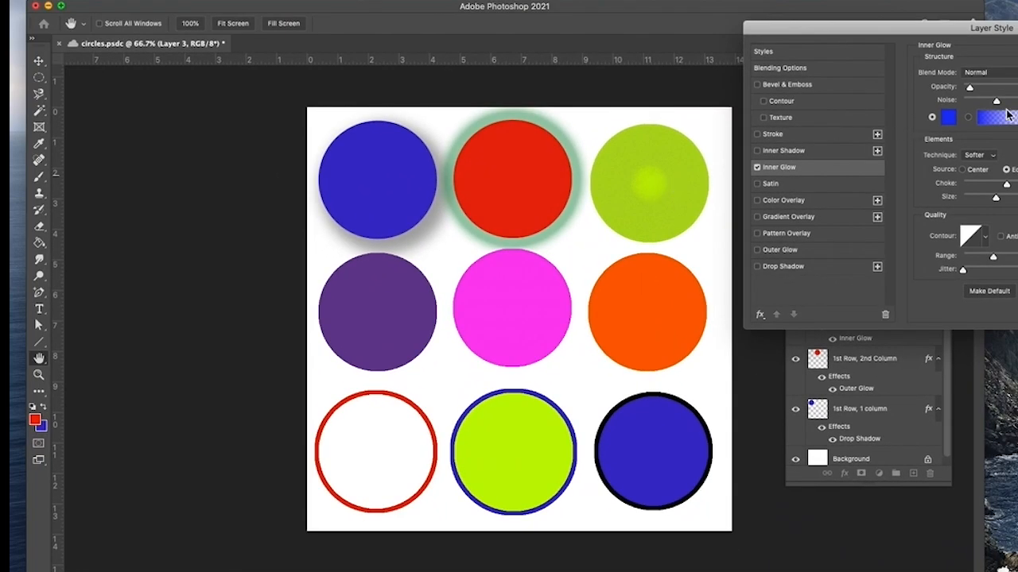
# Step: Reduce the inner glow's noise, choke and size so it forms a narrower band around the green circle's edge
pyautogui.moveTo(997, 102); pyautogui.dragTo(994, 105)
pyautogui.moveTo(986, 101); pyautogui.dragTo(978, 101)
pyautogui.moveTo(1005, 184); pyautogui.dragTo(979, 200)
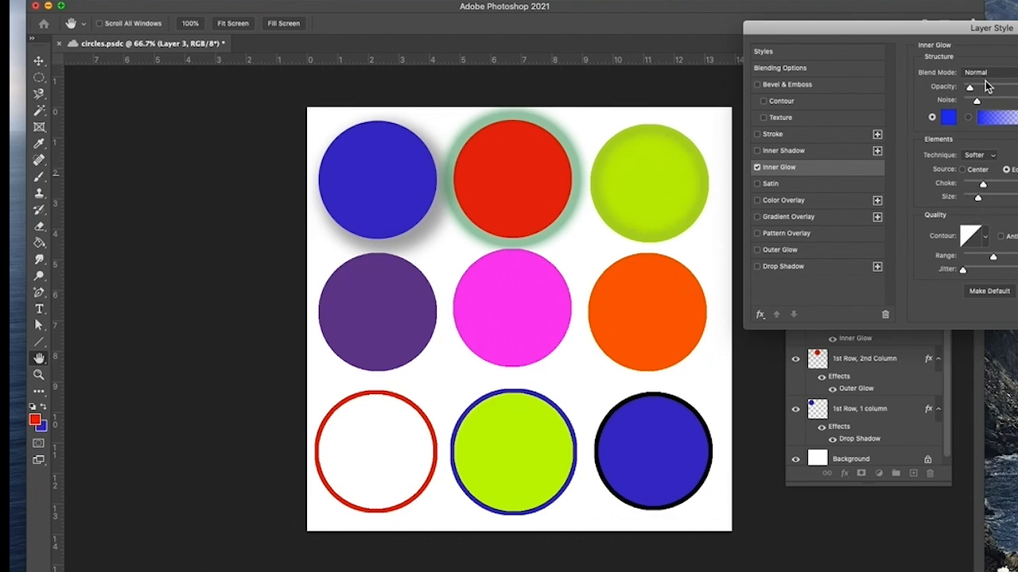
# Step: Shape a custom wavy contour for the inner glow, with a peak at input 44% and output 65%, and accept it
pyautogui.click(970, 236)
pyautogui.moveTo(175, 406); pyautogui.dragTo(815, 313)
pyautogui.moveTo(759, 429); pyautogui.dragTo(811, 450)
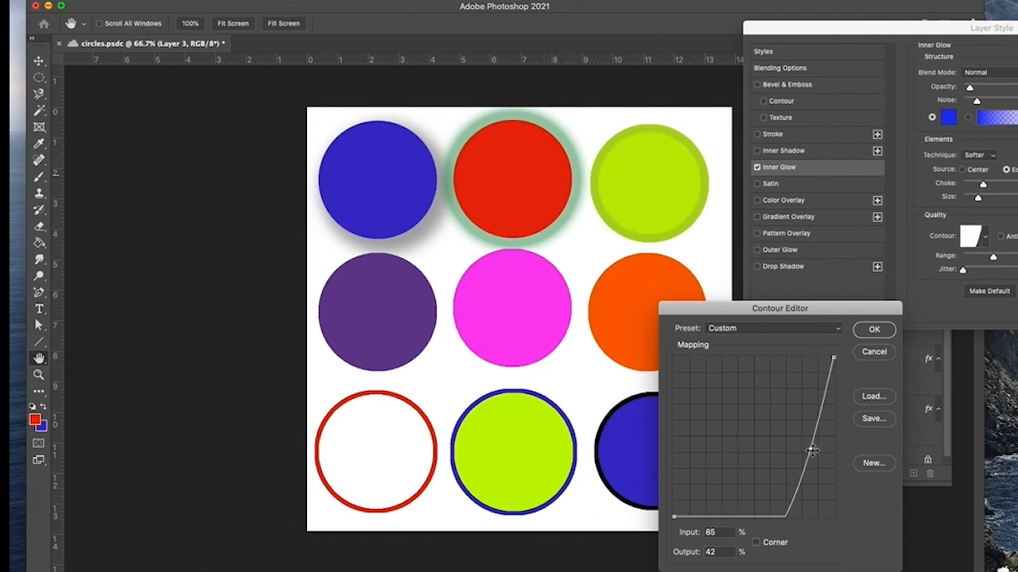
pyautogui.moveTo(803, 465); pyautogui.dragTo(746, 416)
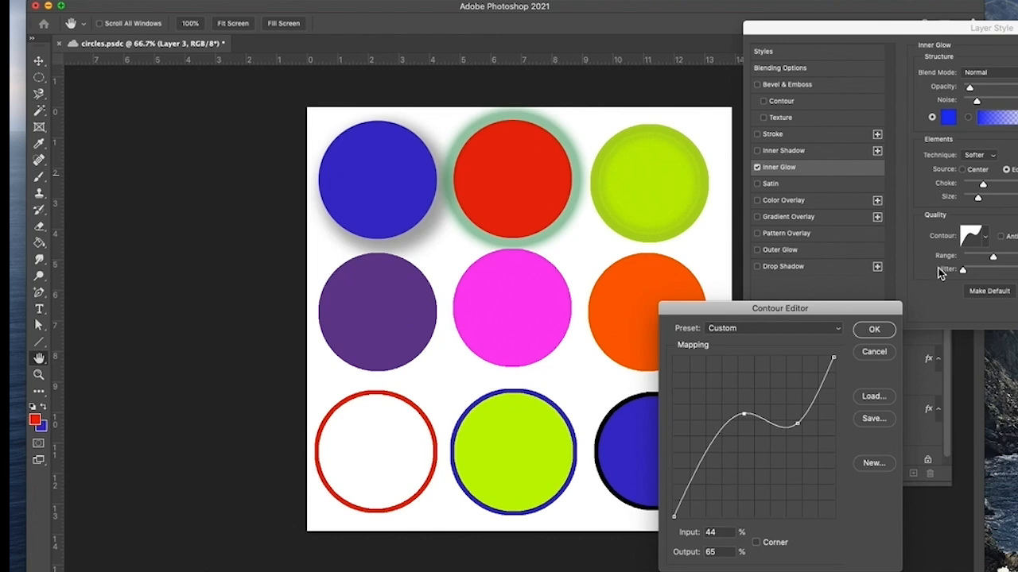
pyautogui.click(868, 329)
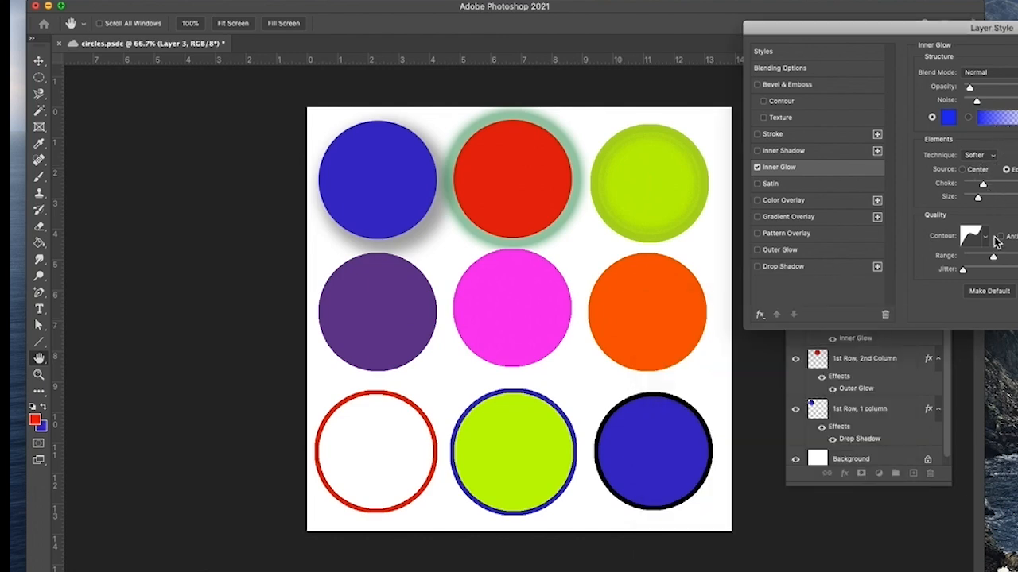
# Step: Increase the inner glow's opacity, and try the Precise technique before returning to Softer
pyautogui.moveTo(970, 87); pyautogui.dragTo(991, 92)
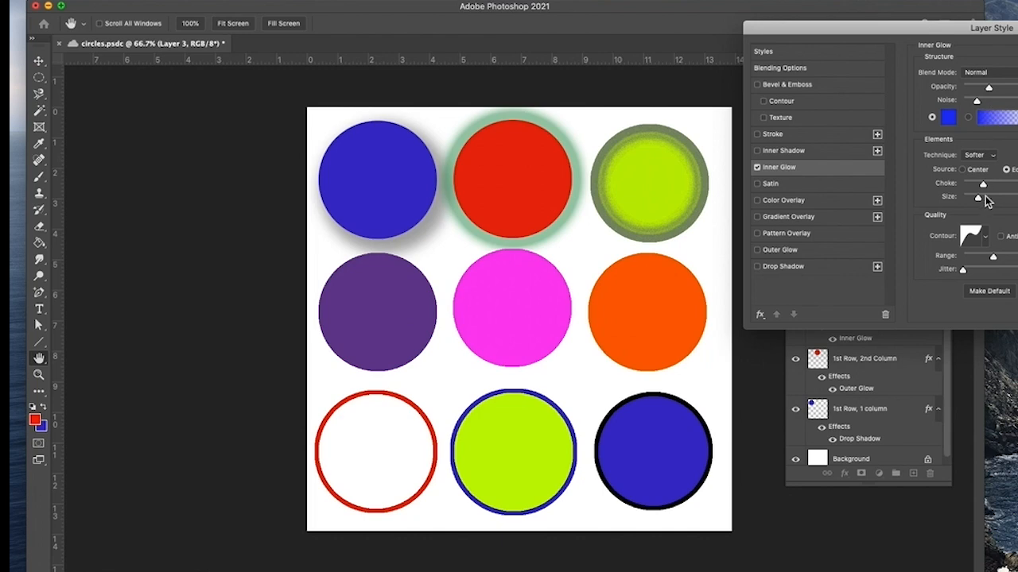
pyautogui.click(984, 156)
pyautogui.click(984, 166)
pyautogui.click(984, 156)
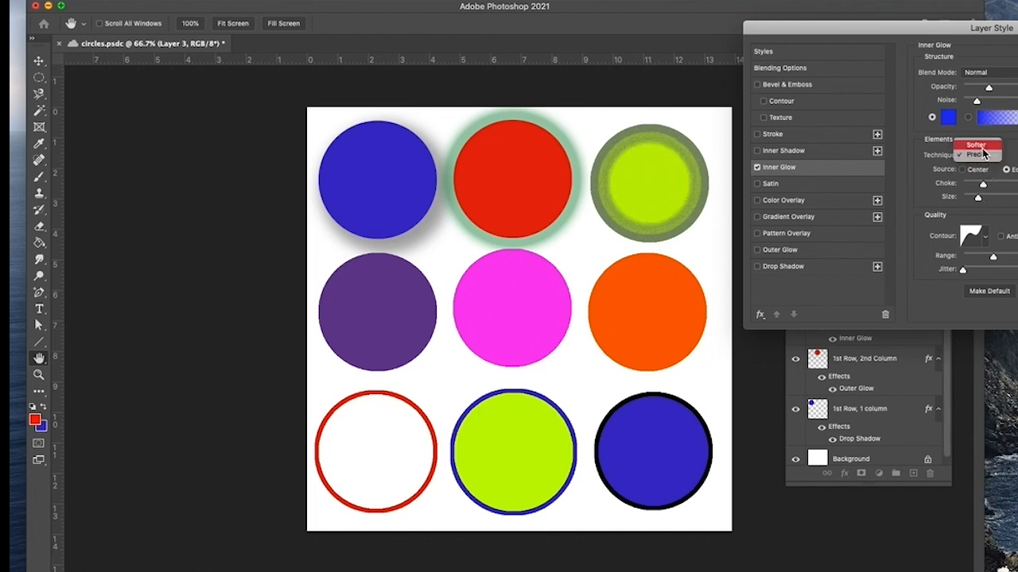
pyautogui.click(983, 151)
# Step: Lower the inner glow's choke slightly, try Center as its source, return it to Edge, and apply the layer style
pyautogui.moveTo(983, 185); pyautogui.dragTo(978, 186)
pyautogui.click(964, 169)
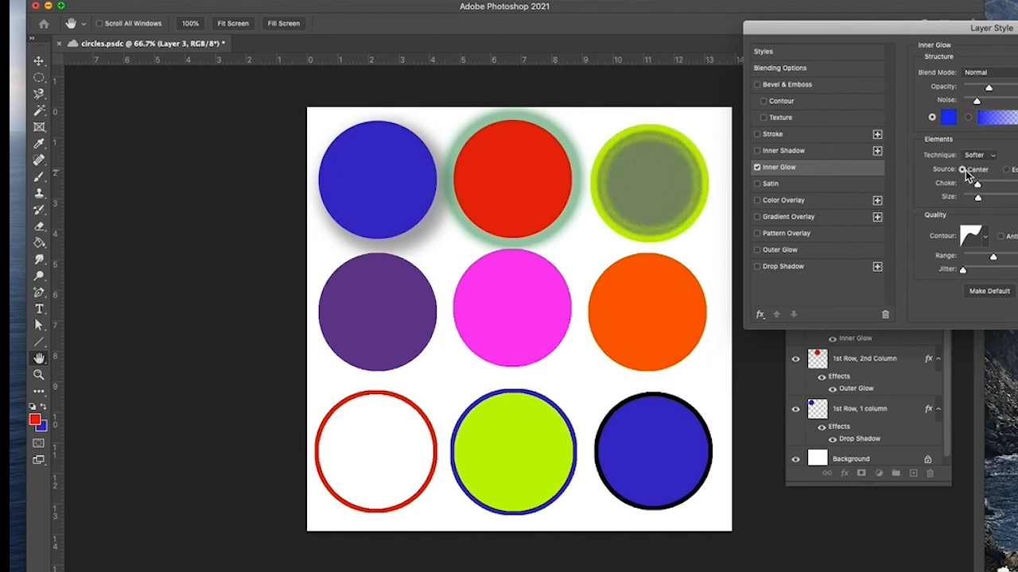
pyautogui.click(1005, 170)
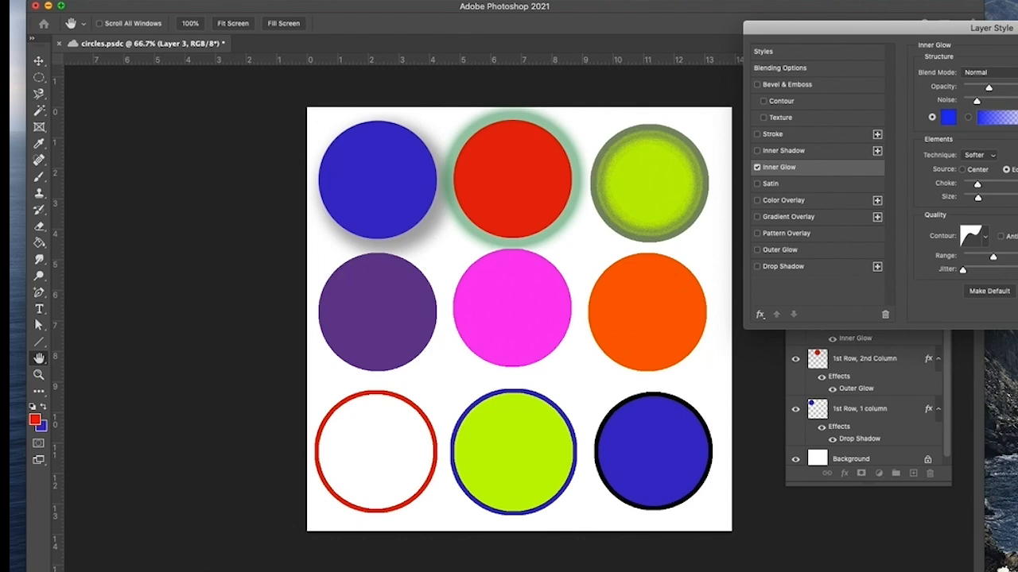
pyautogui.press('Return')
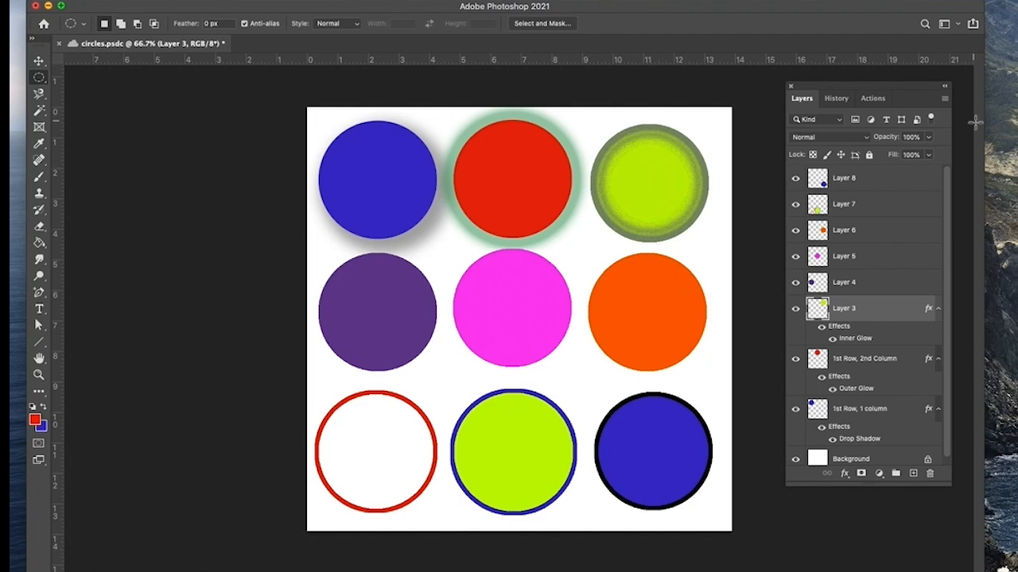
# Step: Reopen Layer 3's style options clear of the canvas, switch Inner Glow off and on, and try Bevel & Emboss before switching it off
pyautogui.click(845, 474)
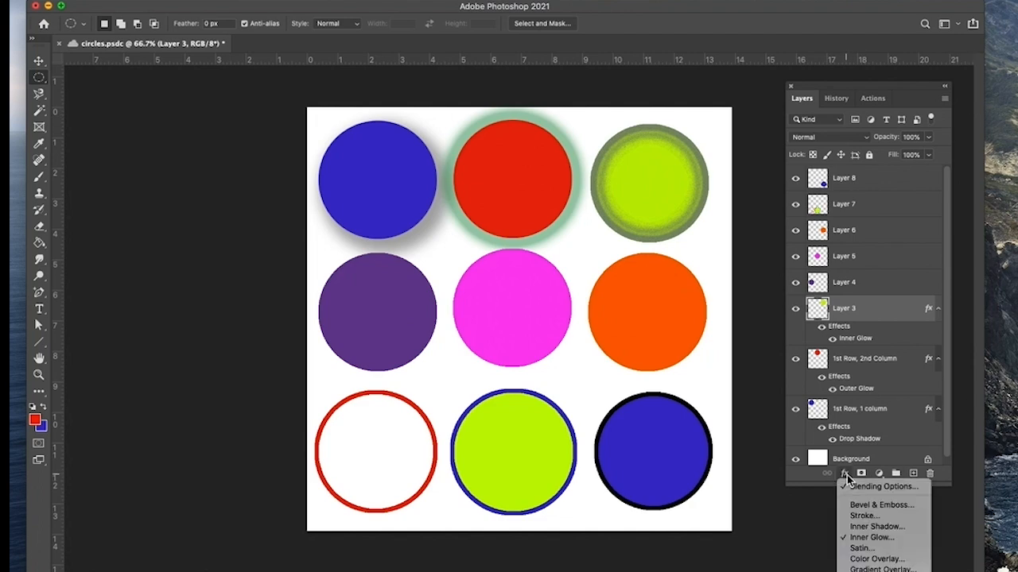
pyautogui.click(857, 485)
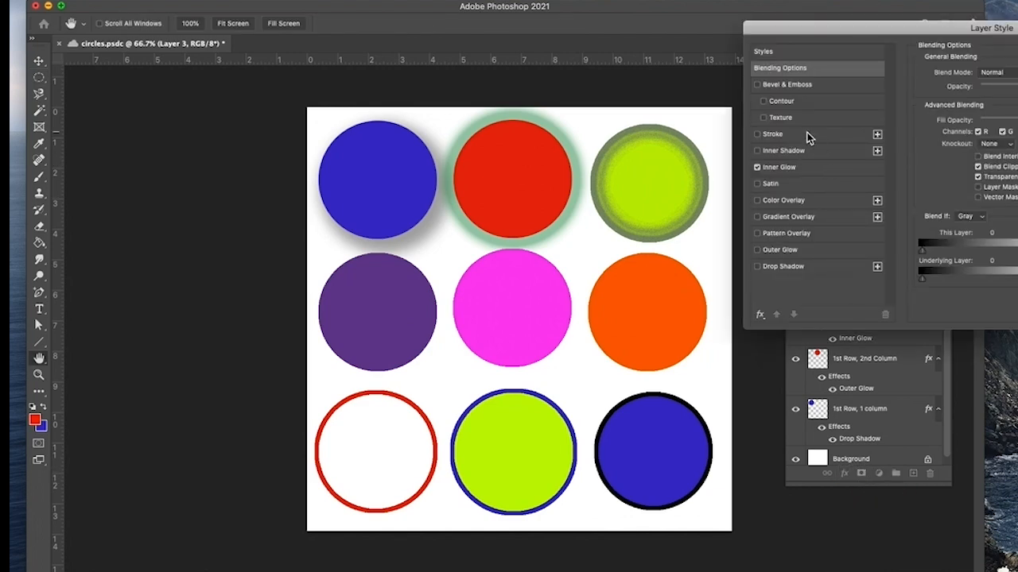
pyautogui.moveTo(834, 29); pyautogui.dragTo(1004, 9)
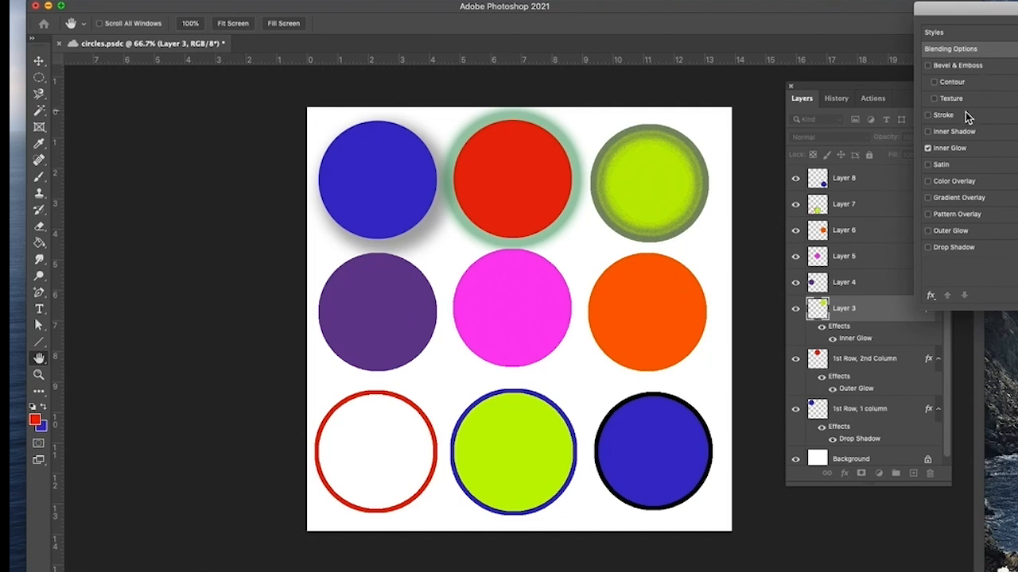
pyautogui.click(928, 148)
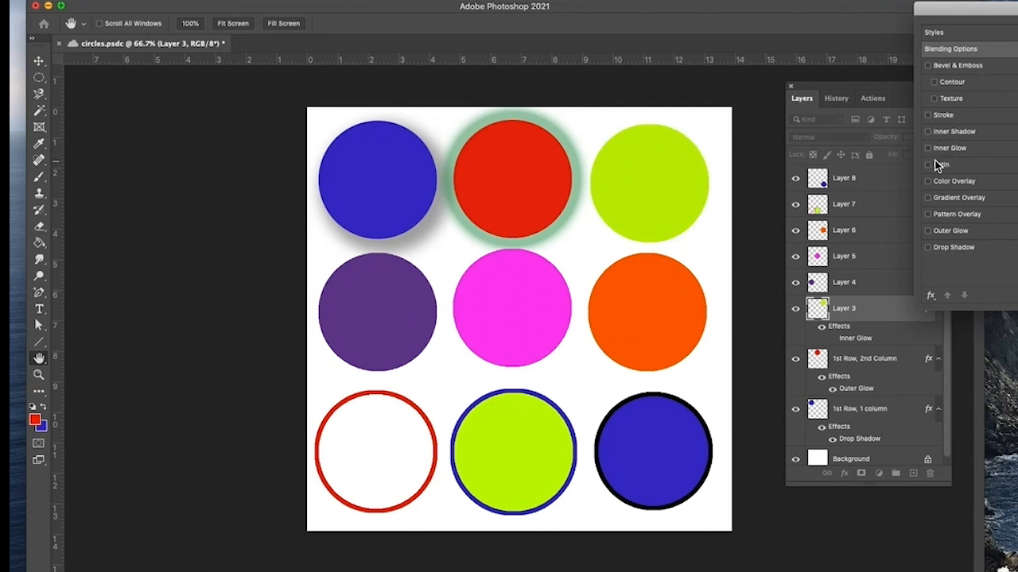
pyautogui.click(927, 150)
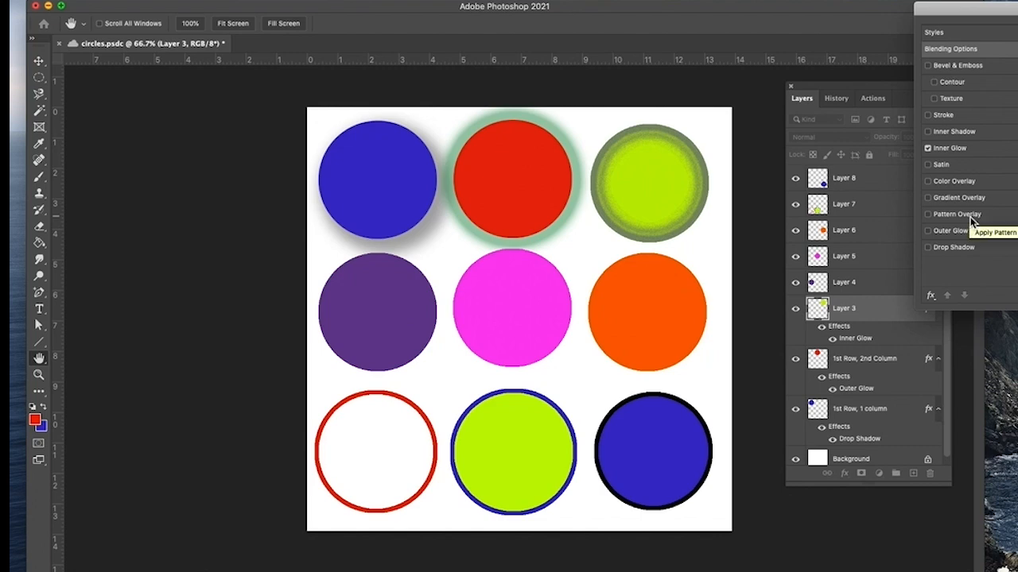
pyautogui.click(962, 67)
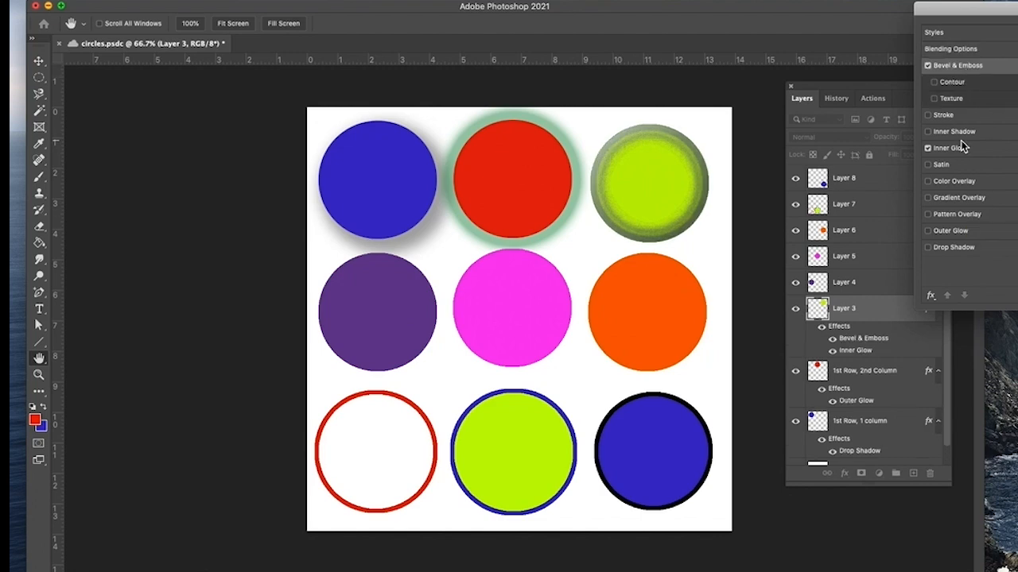
pyautogui.click(931, 67)
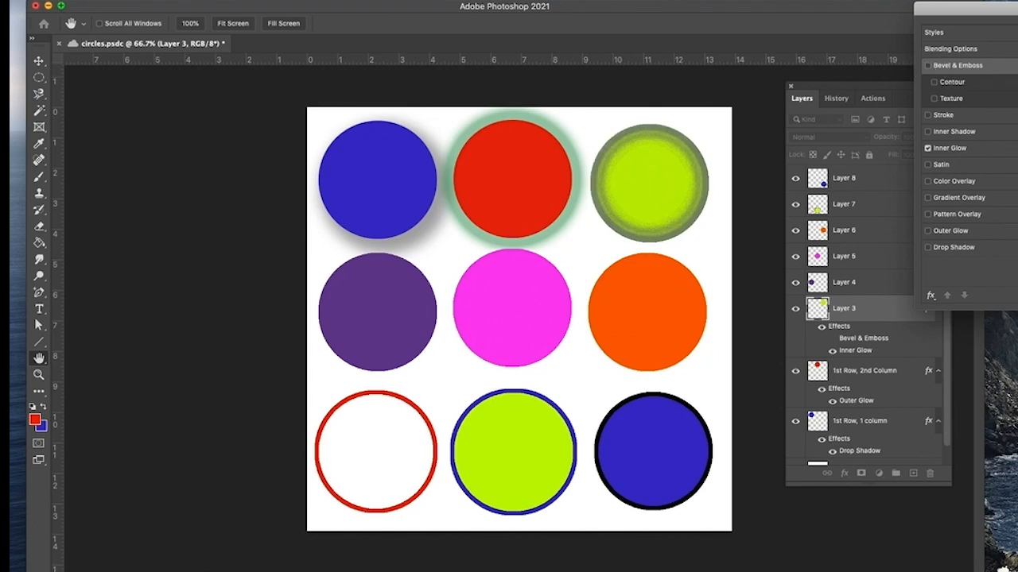
# Step: Close Layer 3's style options and apply a Bevel & Emboss style to the purple circle on Layer 4
pyautogui.press('Return')
pyautogui.click(857, 284)
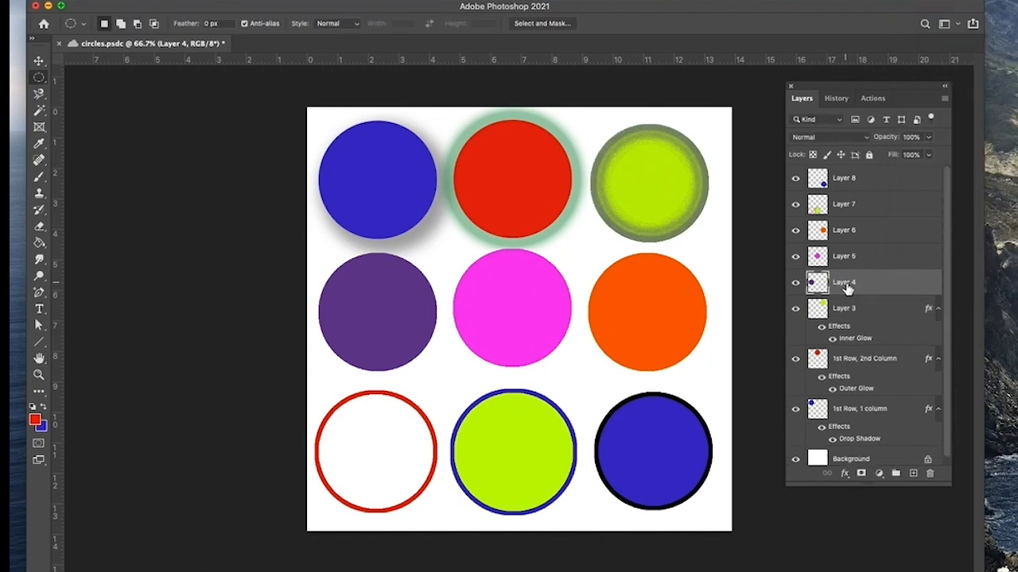
pyautogui.click(845, 473)
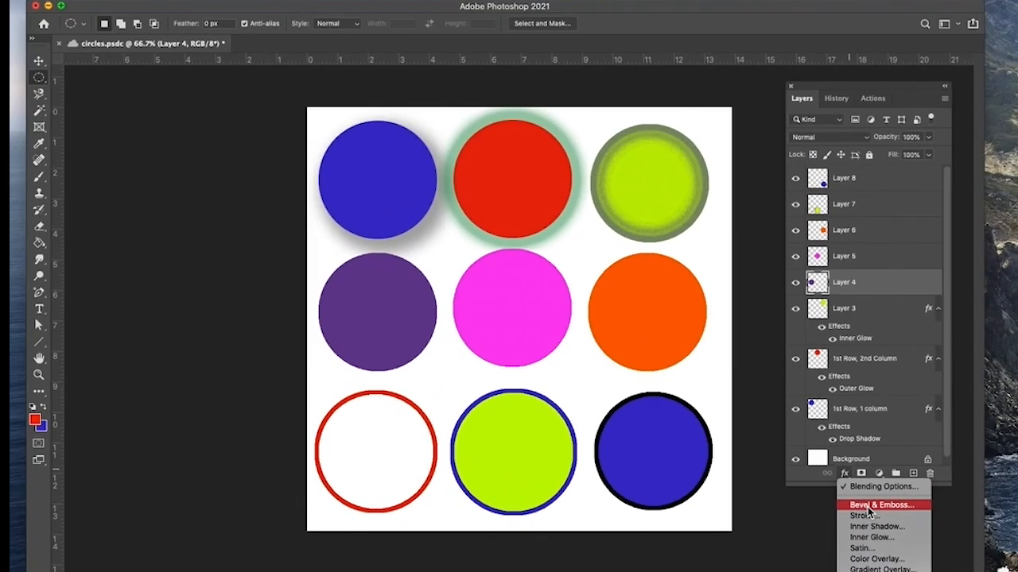
pyautogui.click(869, 507)
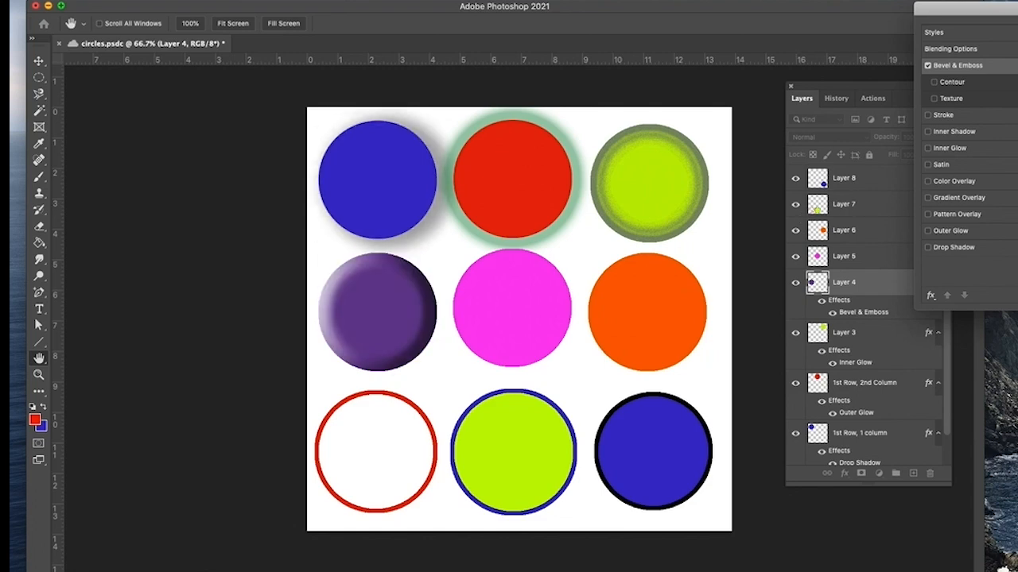
pyautogui.press('Return')
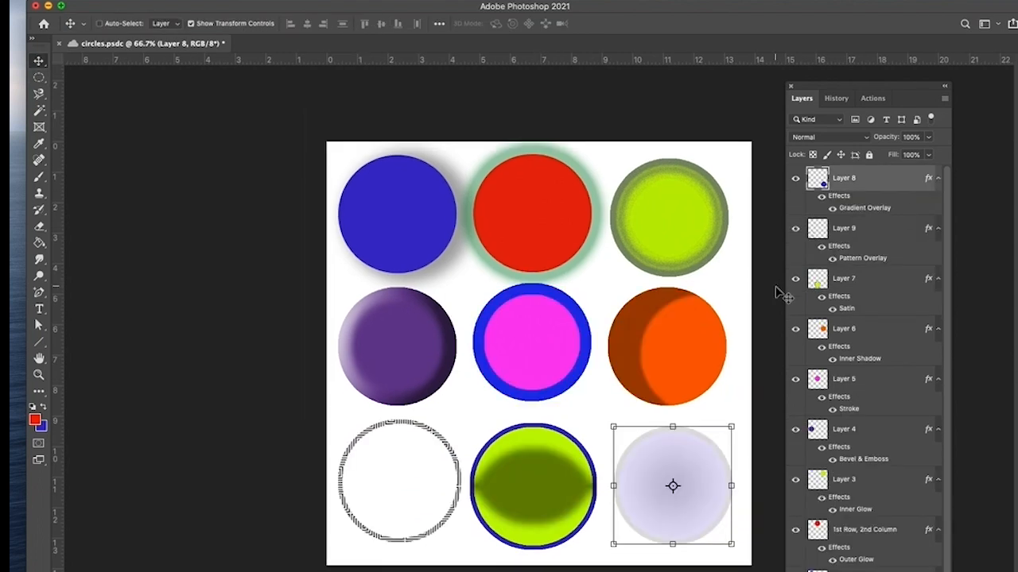
# Step: Move Layer 9, which has the pattern overlay, above Layer 8 in the layer stack
pyautogui.click(838, 297)
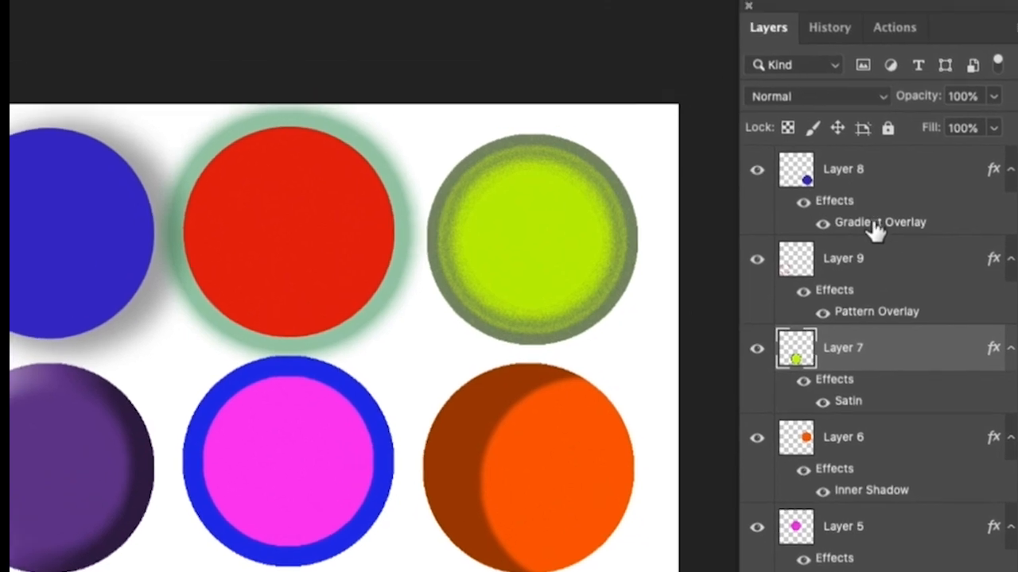
pyautogui.click(872, 225)
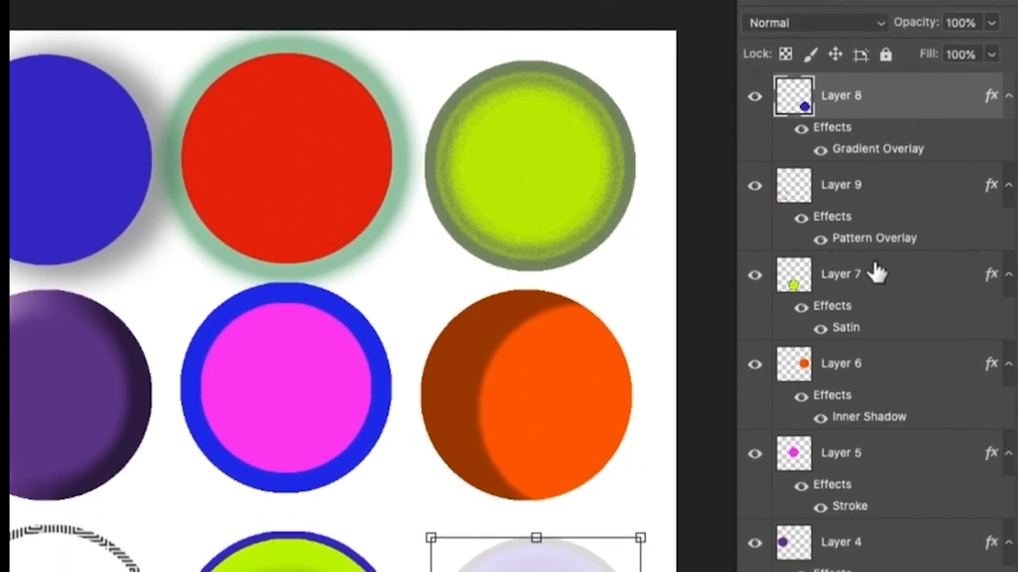
pyautogui.click(872, 313)
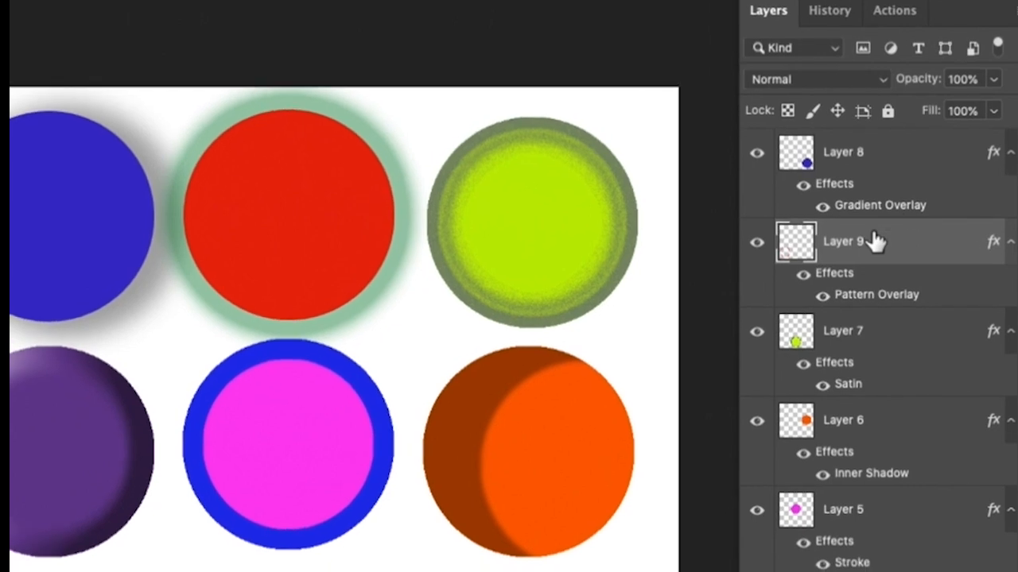
pyautogui.moveTo(874, 258); pyautogui.dragTo(877, 161)
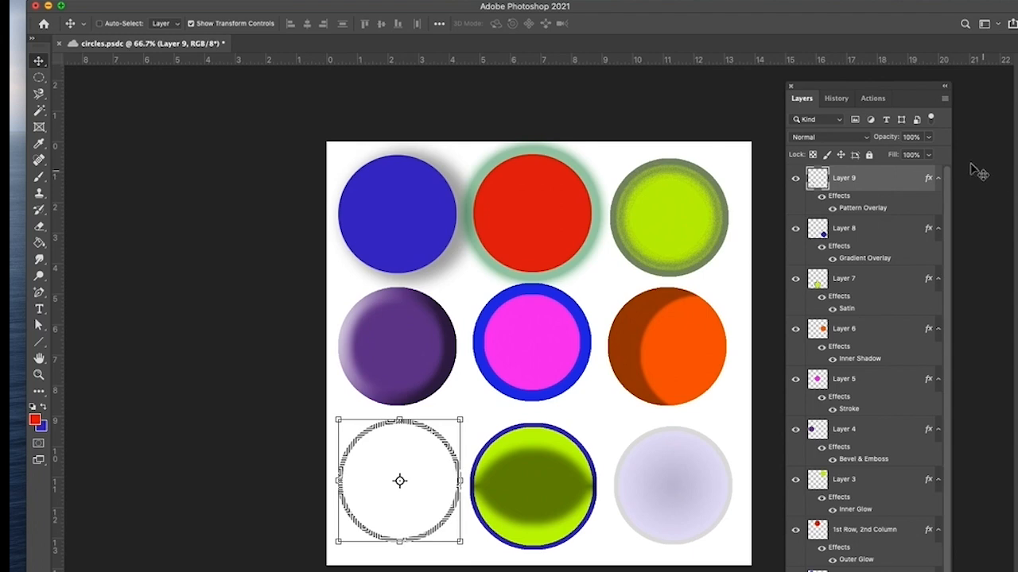
# Step: Move the Layers panel farther from the canvas and check the Rulers setting
pyautogui.click(865, 88)
pyautogui.moveTo(865, 87); pyautogui.dragTo(905, 82)
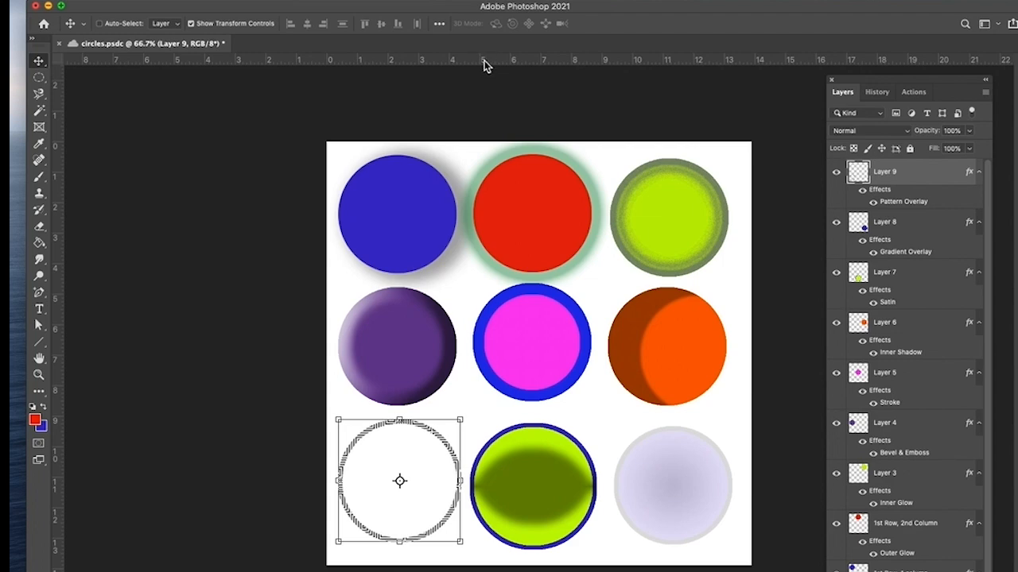
pyautogui.click(368, 2)
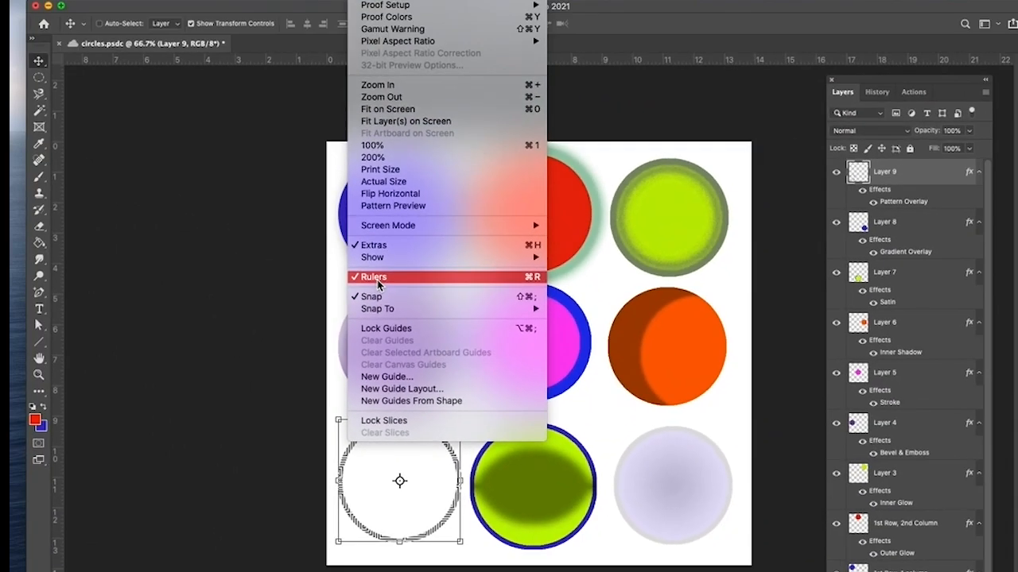
pyautogui.click(630, 63)
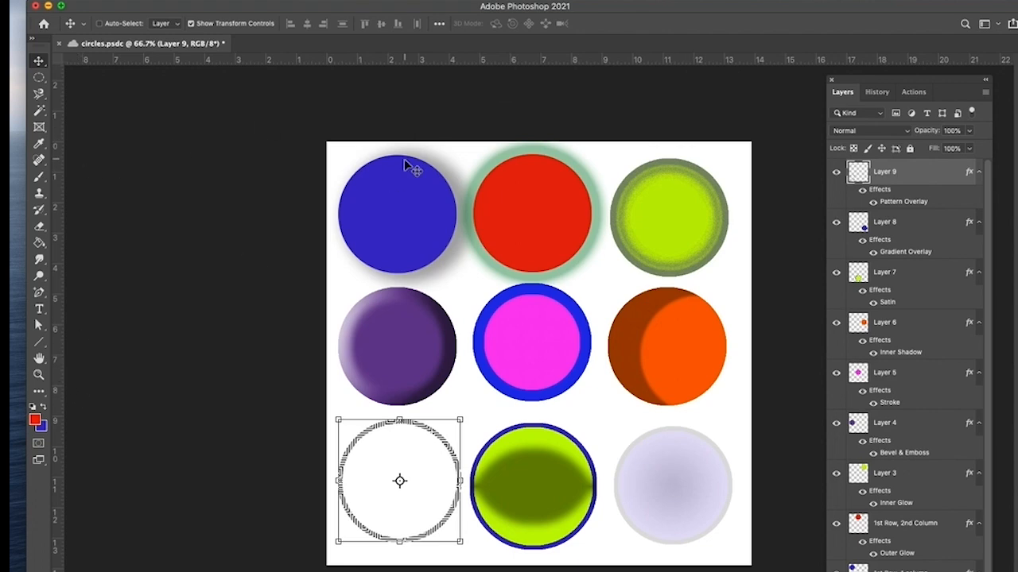
# Step: Pull out a horizontal guide between the first and second rows of circles, and move it just above the canvas
pyautogui.click(530, 64)
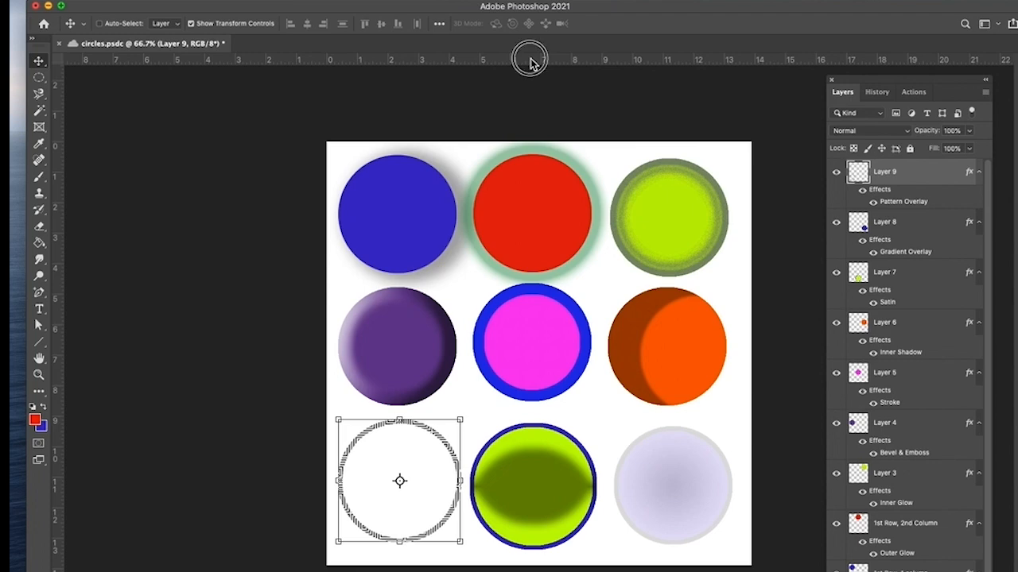
pyautogui.moveTo(530, 64); pyautogui.dragTo(555, 280)
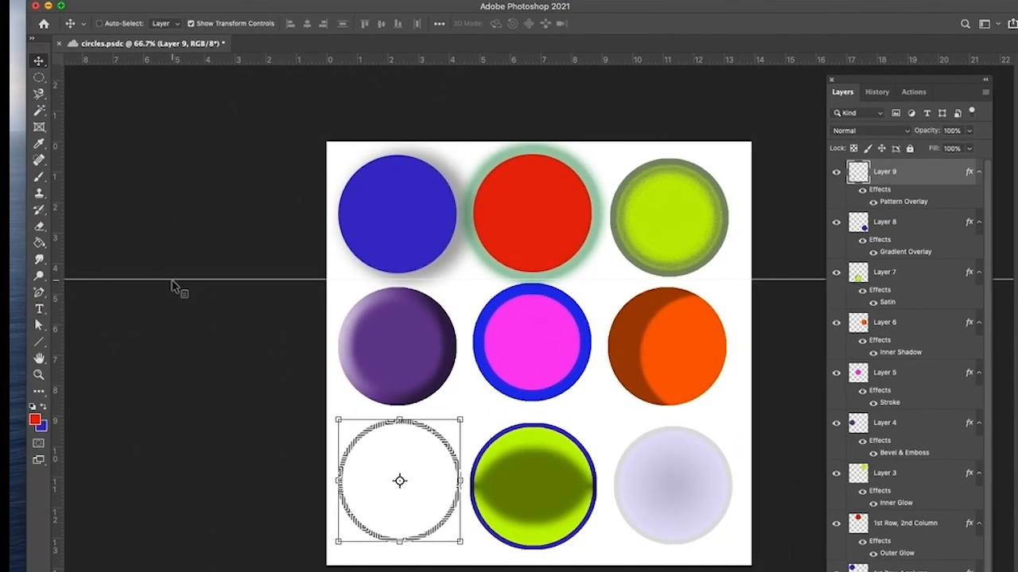
pyautogui.click(177, 282)
pyautogui.moveTo(172, 281); pyautogui.dragTo(191, 125)
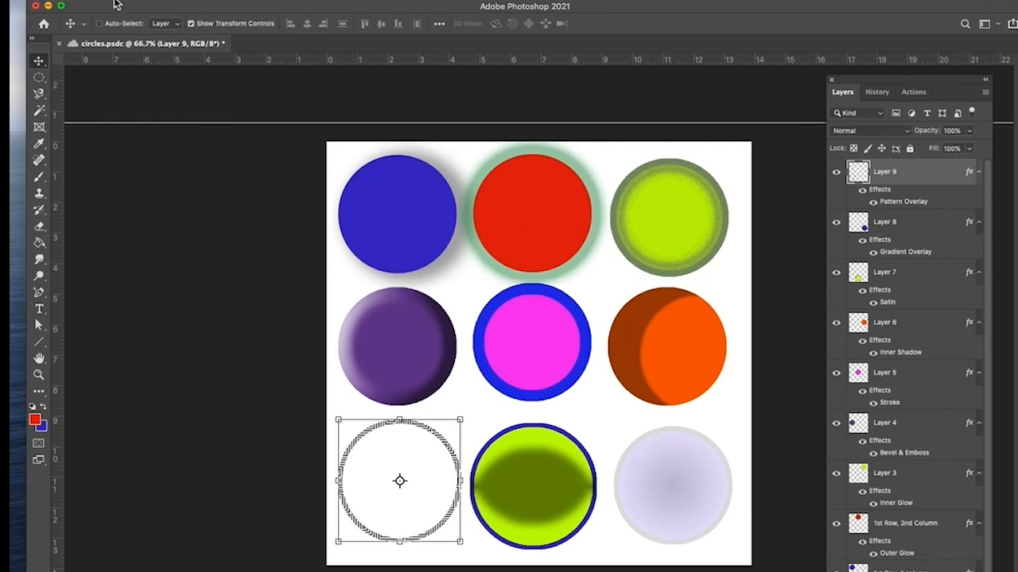
# Step: Open the Guides, Grid & Slices preferences and look at the line styles for canvas guides
pyautogui.click(81, 2)
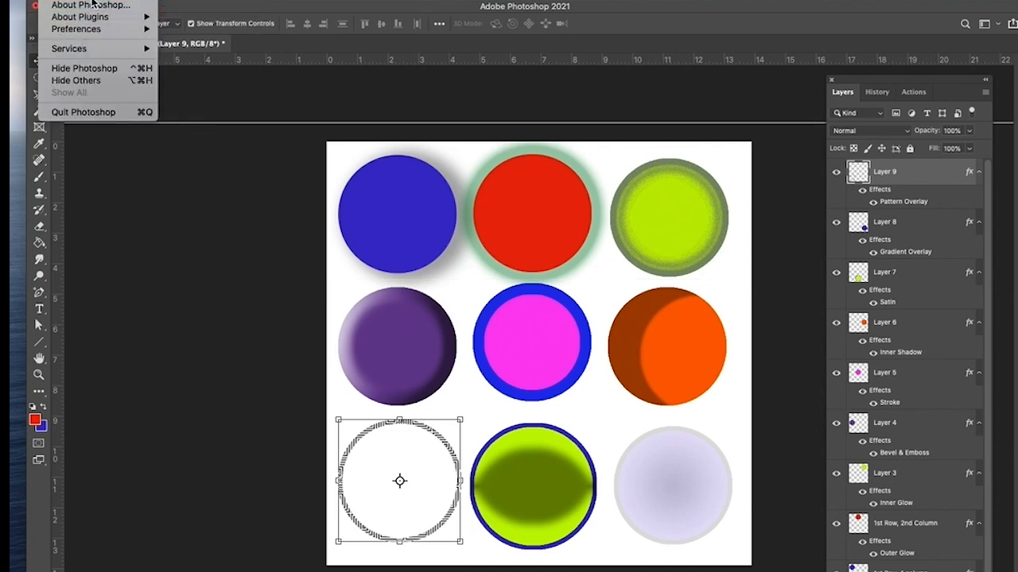
pyautogui.moveTo(115, 1)
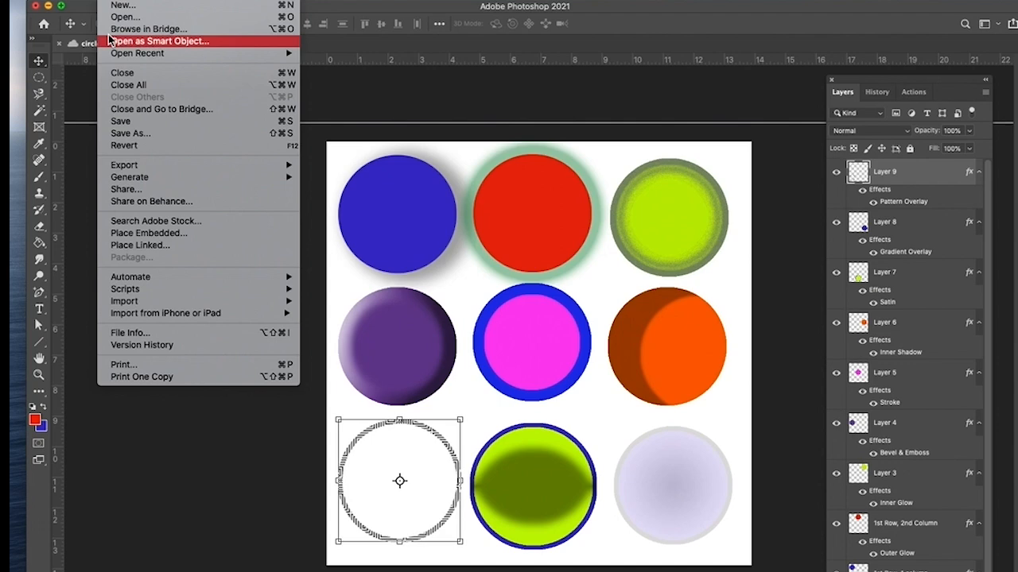
pyautogui.moveTo(82, 2)
pyautogui.moveTo(78, 30)
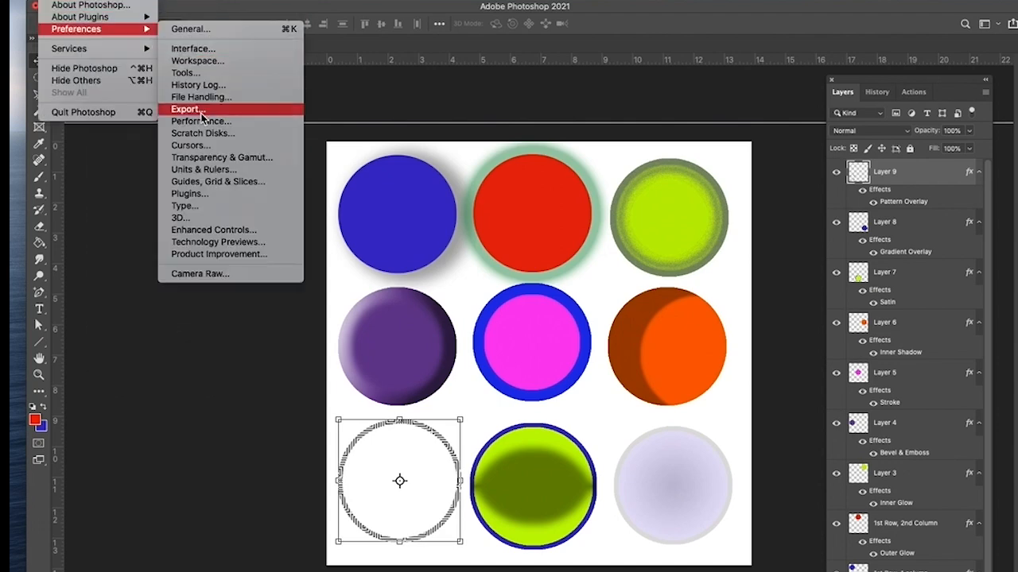
pyautogui.click(211, 182)
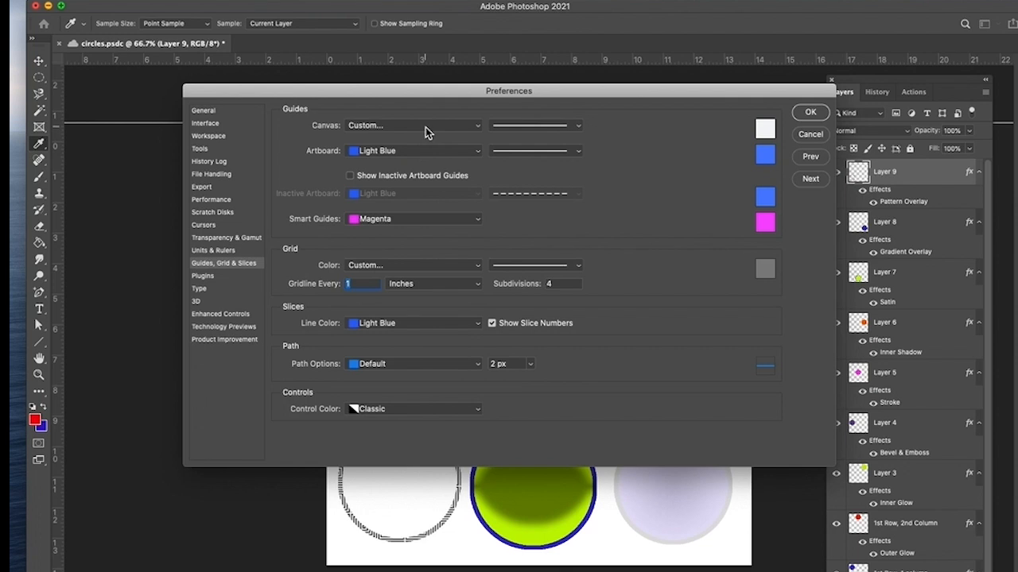
pyautogui.click(549, 127)
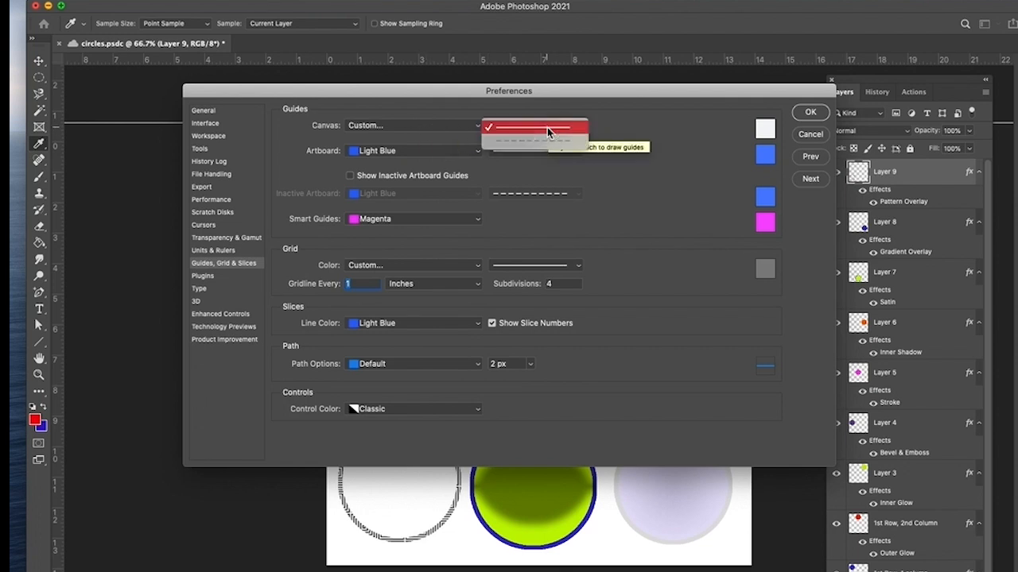
# Step: Try blue #1314fb and a near-white tint as the canvas guide color
pyautogui.click(765, 129)
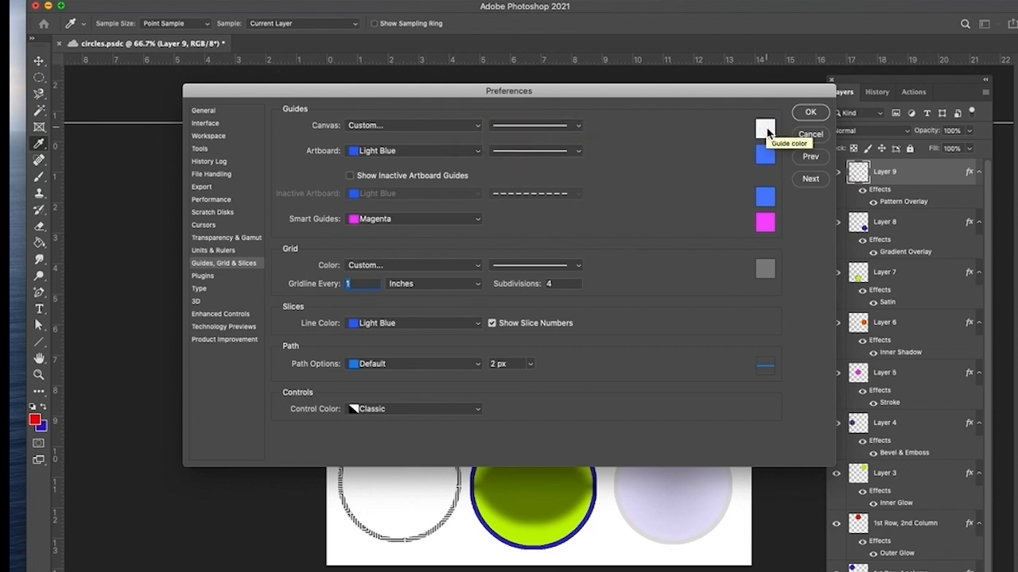
pyautogui.click(766, 130)
pyautogui.click(617, 183)
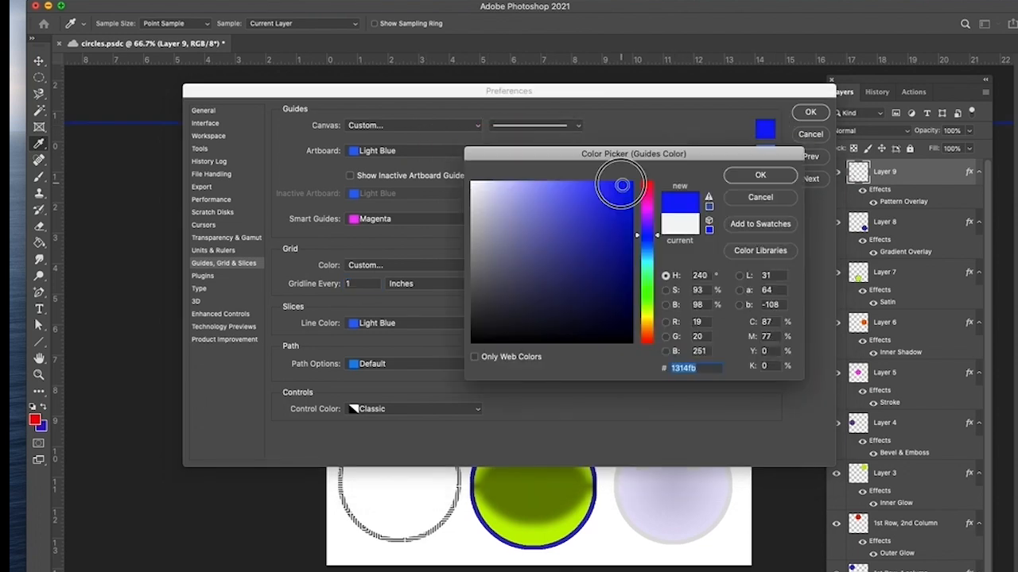
pyautogui.click(736, 176)
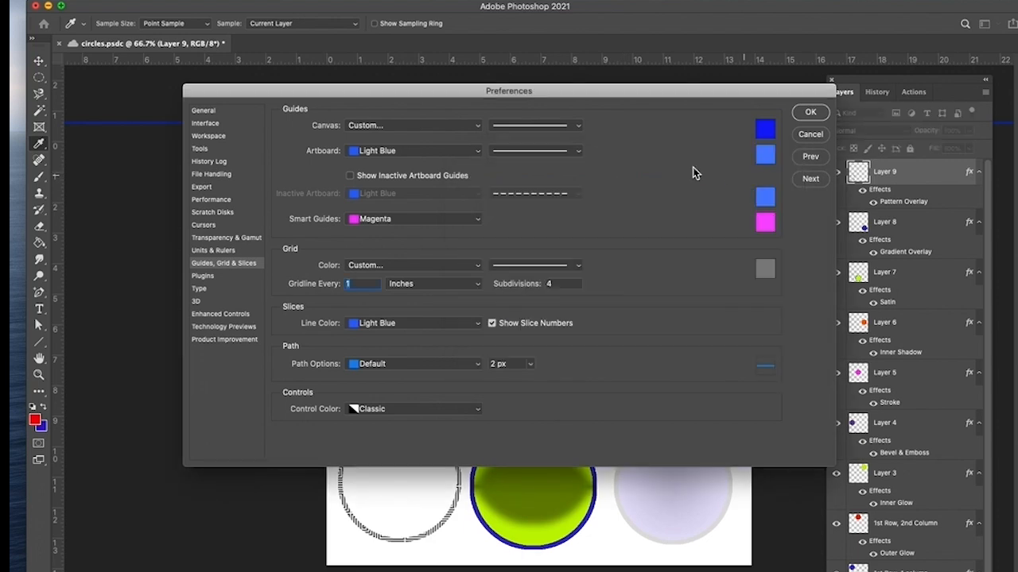
pyautogui.click(765, 130)
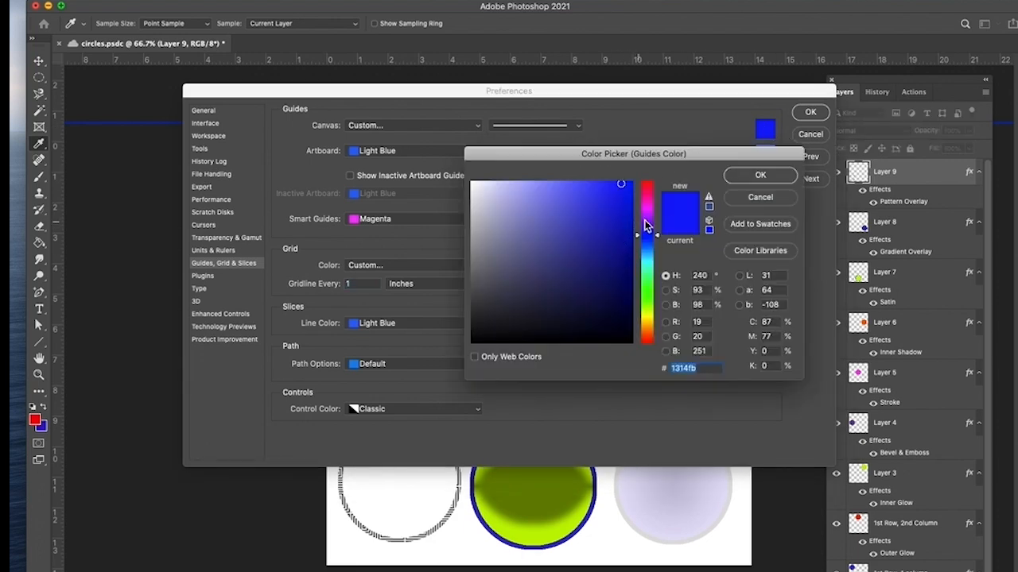
pyautogui.click(478, 186)
pyautogui.click(760, 175)
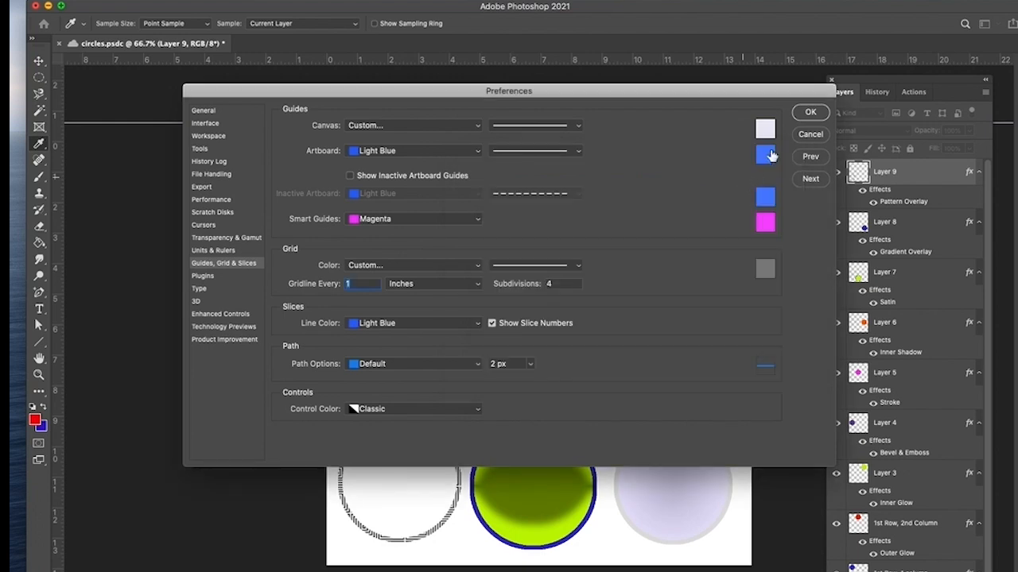
# Step: Set the canvas guide color to blue #0607f5 and apply the preferences
pyautogui.click(765, 130)
pyautogui.click(630, 188)
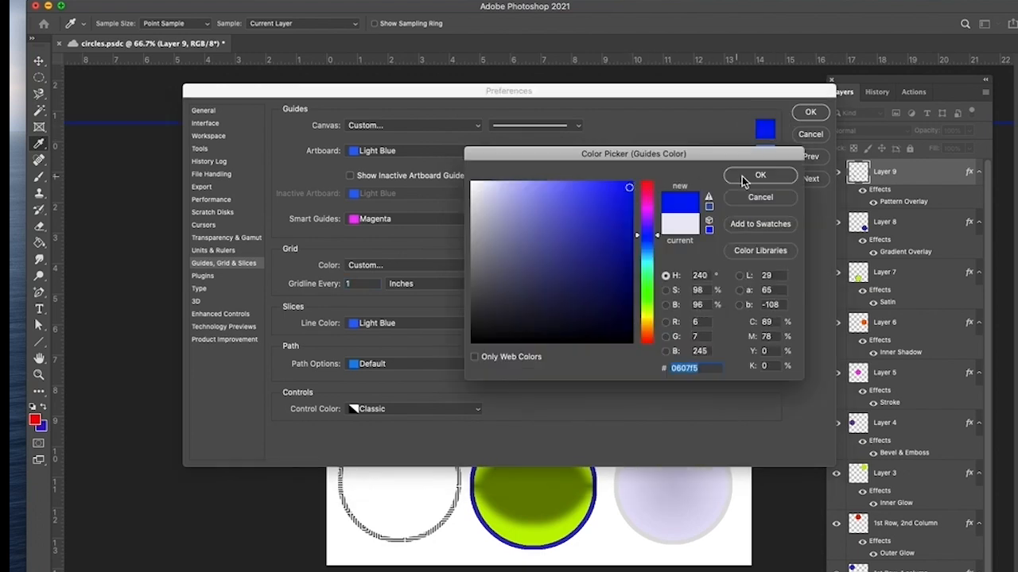
pyautogui.click(755, 175)
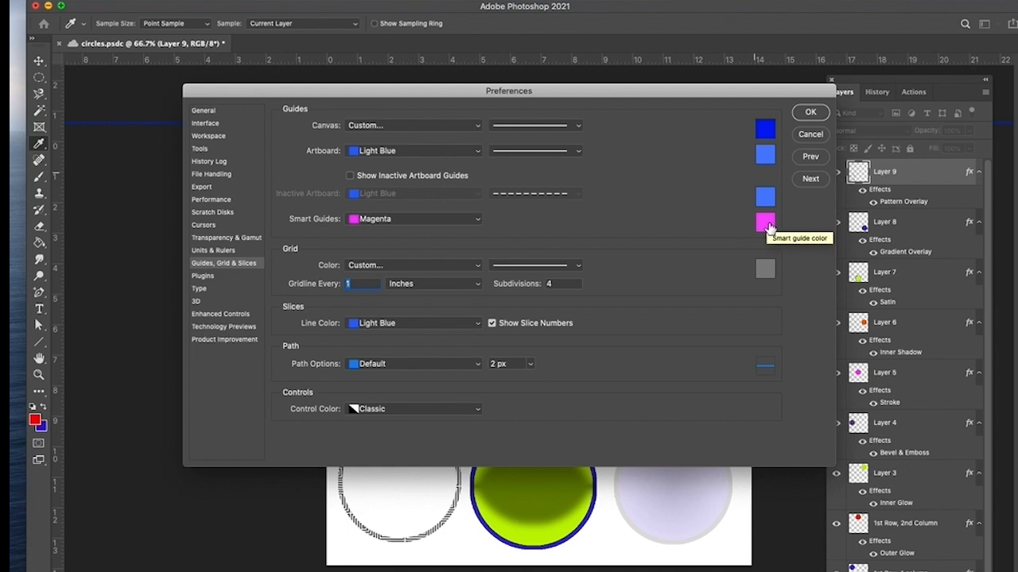
pyautogui.click(814, 115)
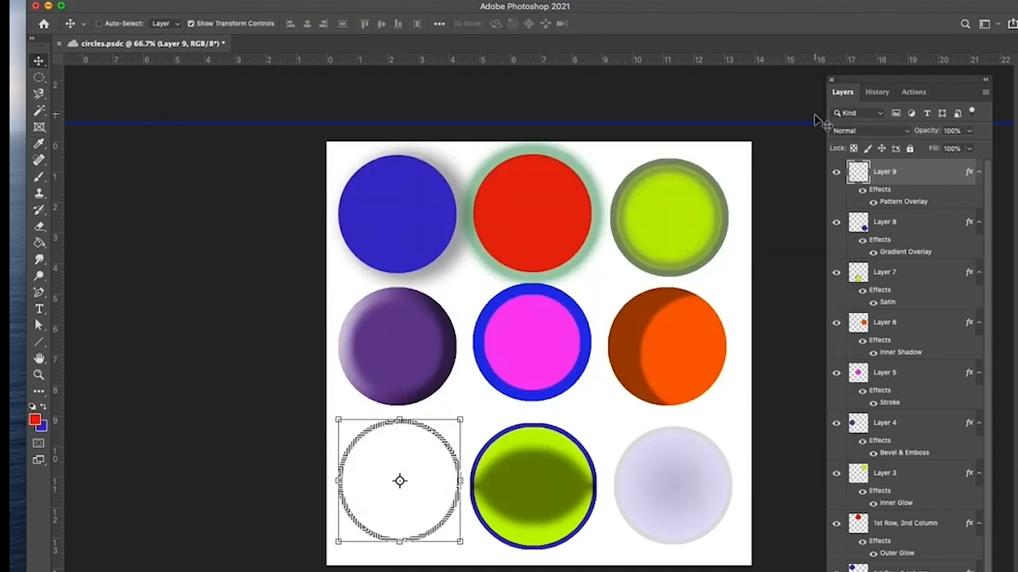
# Step: Place guides between the rows of circles, the second at about 8.84 in, add vertical guides between the columns, and save the document
pyautogui.moveTo(327, 125); pyautogui.dragTo(331, 278)
pyautogui.moveTo(389, 58); pyautogui.dragTo(421, 412)
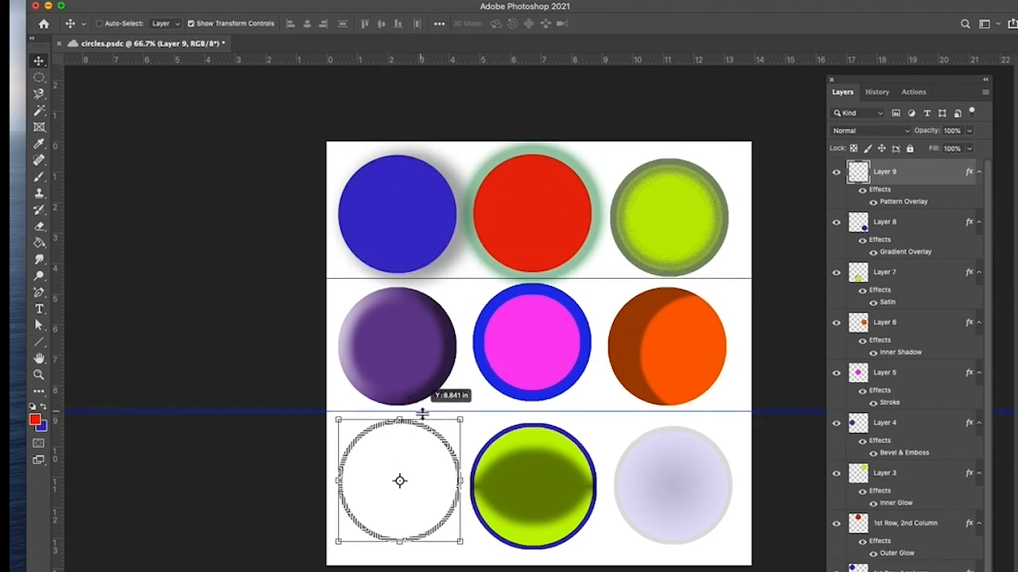
pyautogui.moveTo(59, 230); pyautogui.dragTo(462, 264)
pyautogui.click(38, 77)
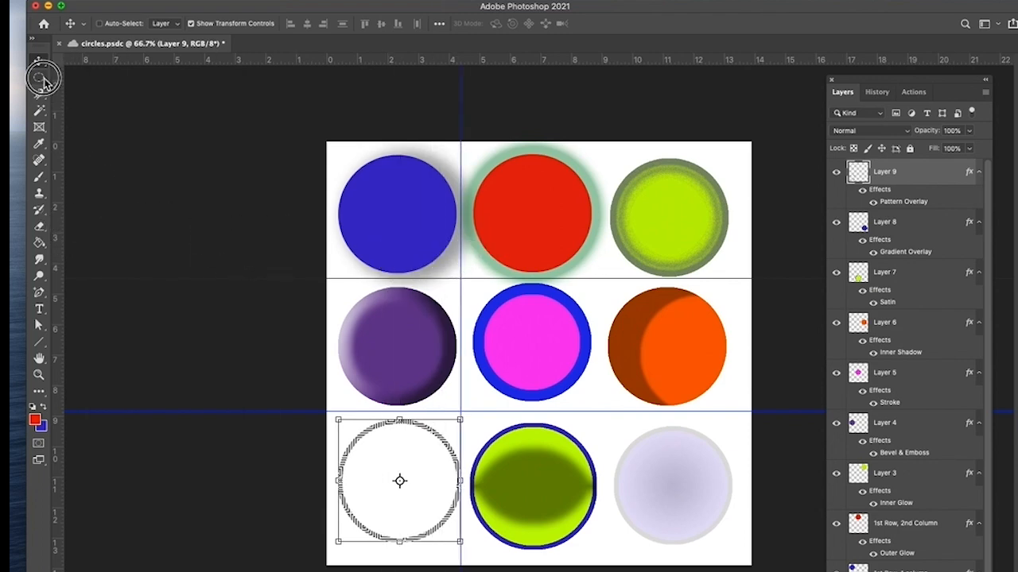
pyautogui.moveTo(56, 147); pyautogui.dragTo(606, 199)
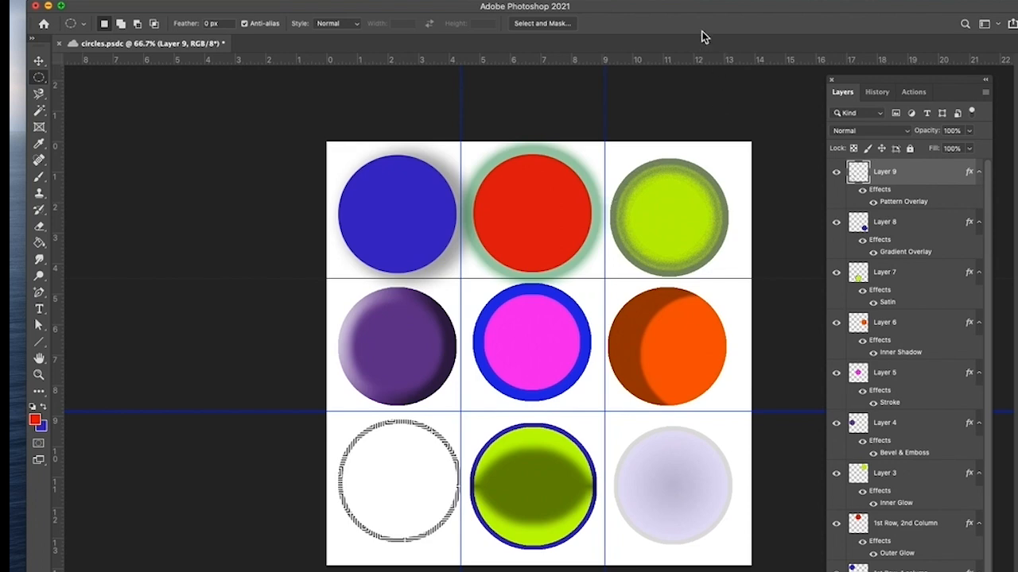
pyautogui.press('super+s')
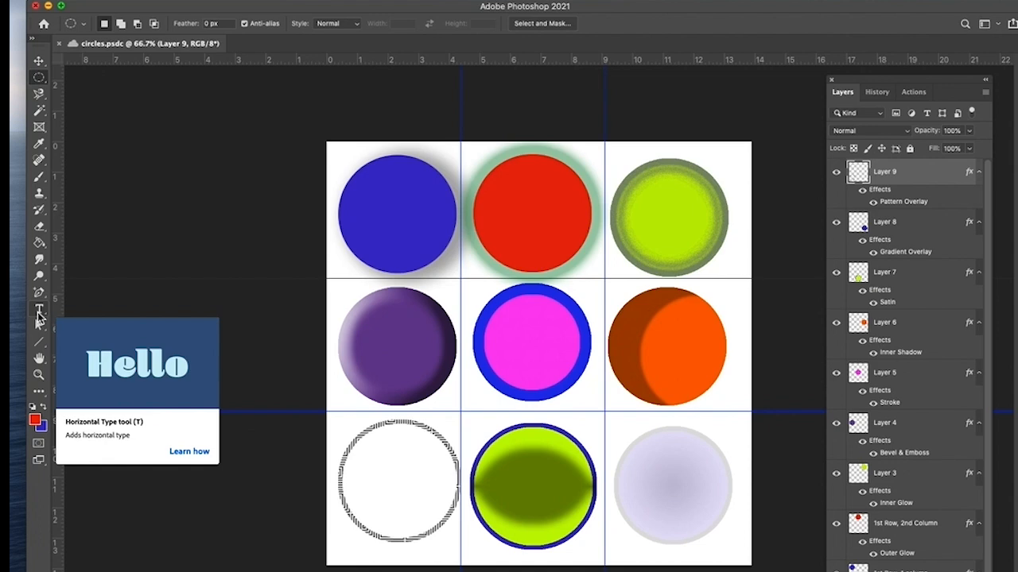
# Step: Choose the Horizontal Type Tool, reset the colors to default black and white, and swap them to make white the foreground
pyautogui.click(39, 316)
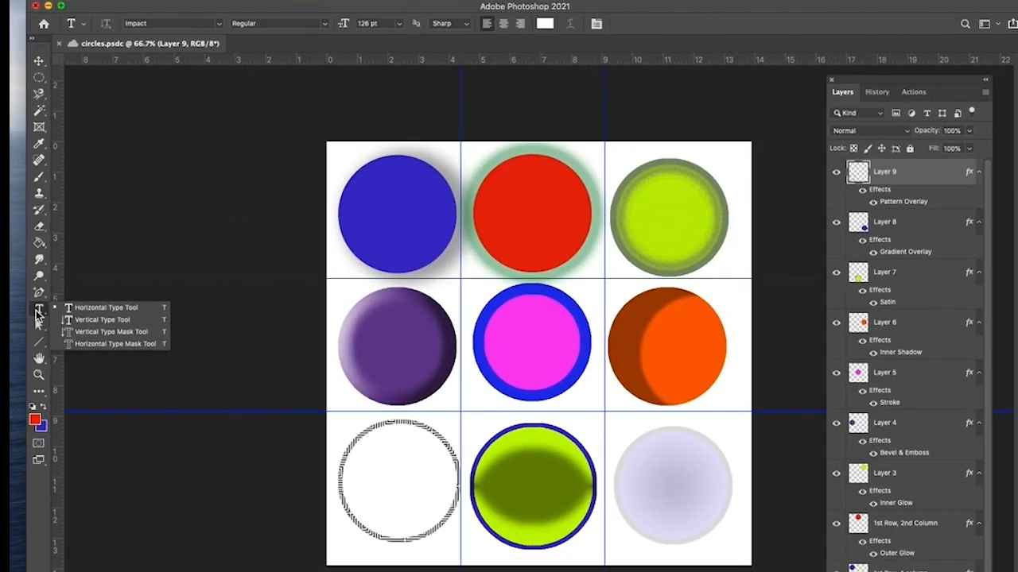
pyautogui.click(79, 308)
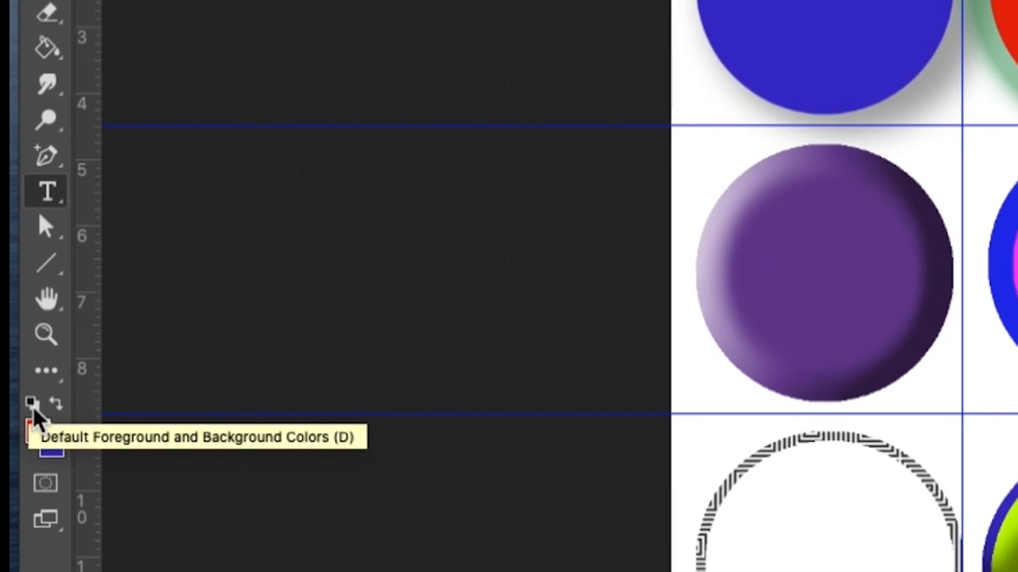
pyautogui.click(33, 407)
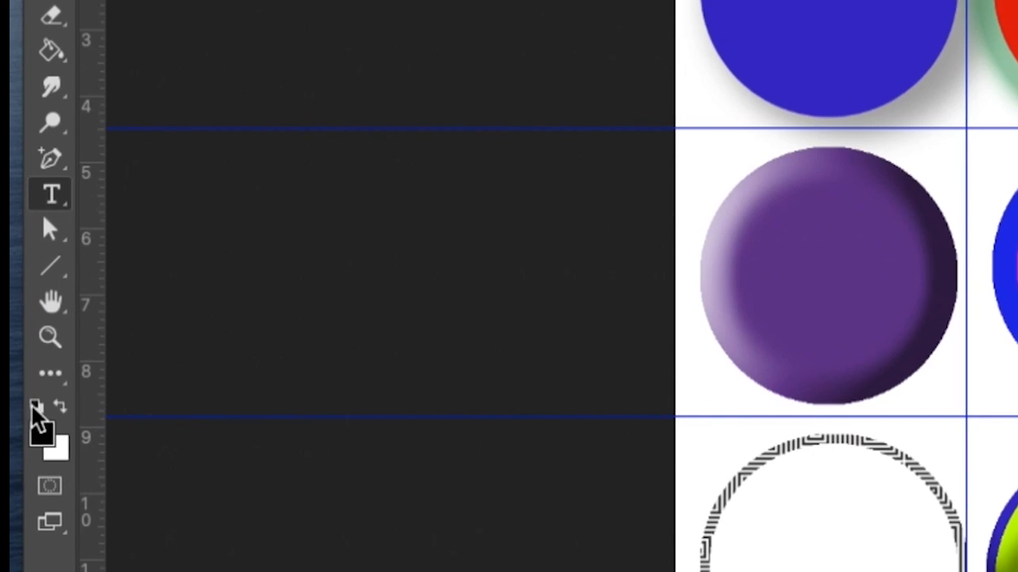
pyautogui.click(50, 403)
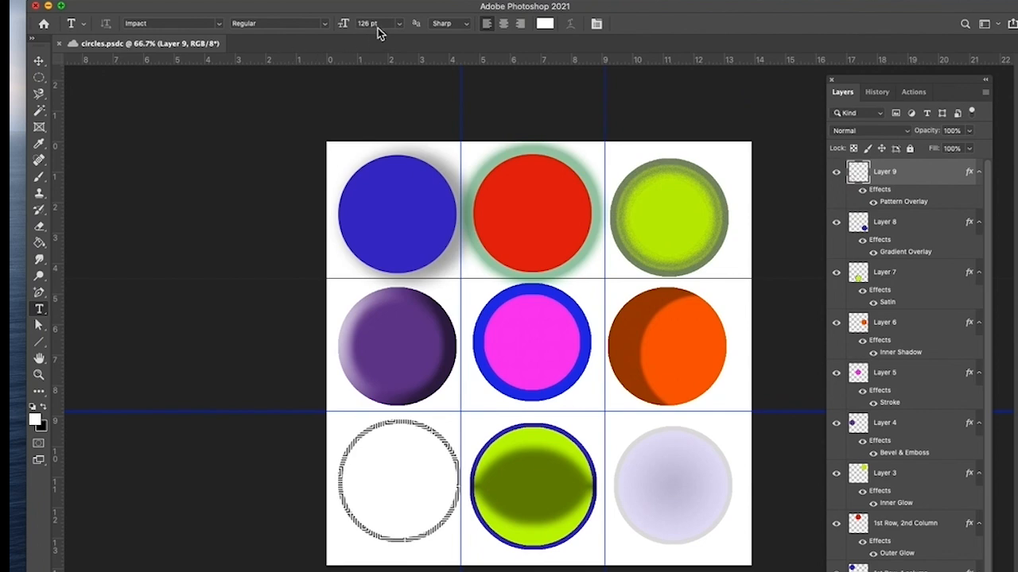
# Step: Set the type size to 30 pt and the font to Anthro
pyautogui.click(400, 25)
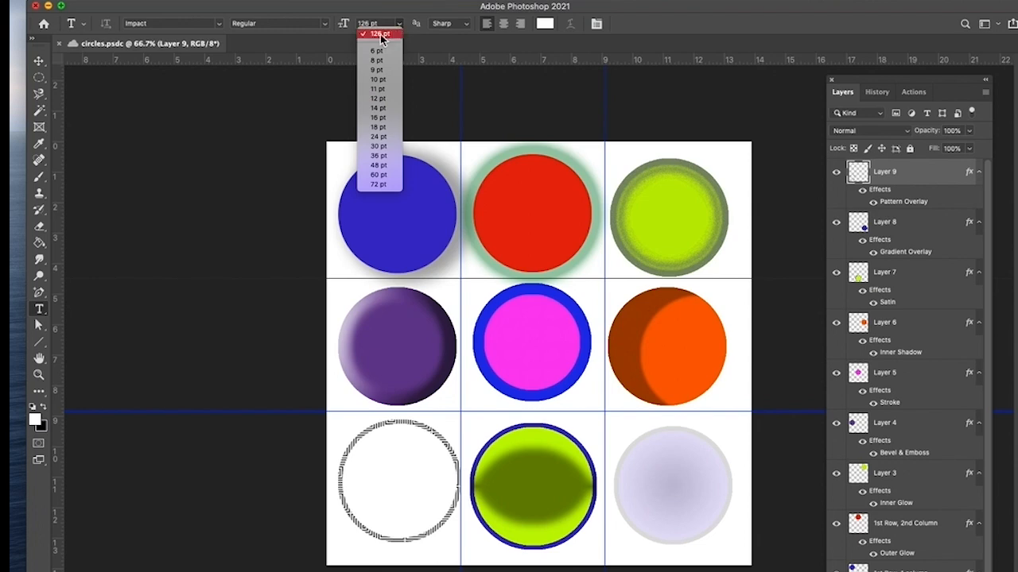
pyautogui.click(385, 147)
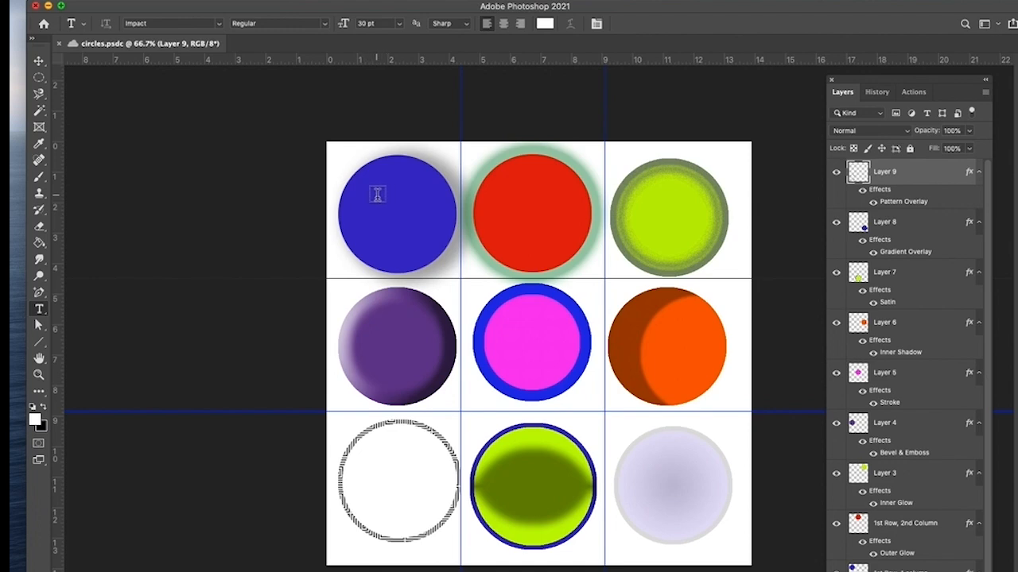
pyautogui.click(218, 25)
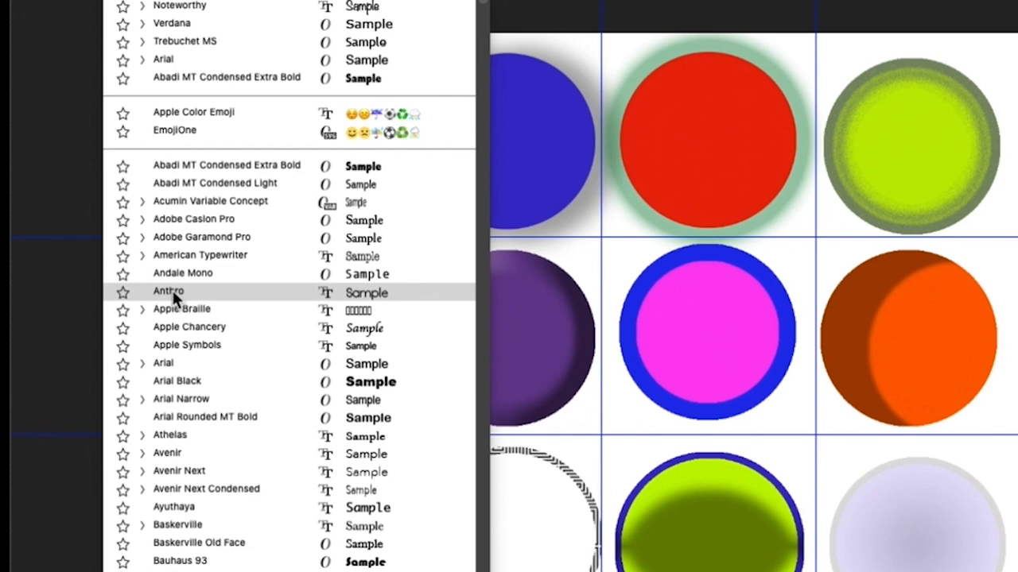
pyautogui.click(170, 292)
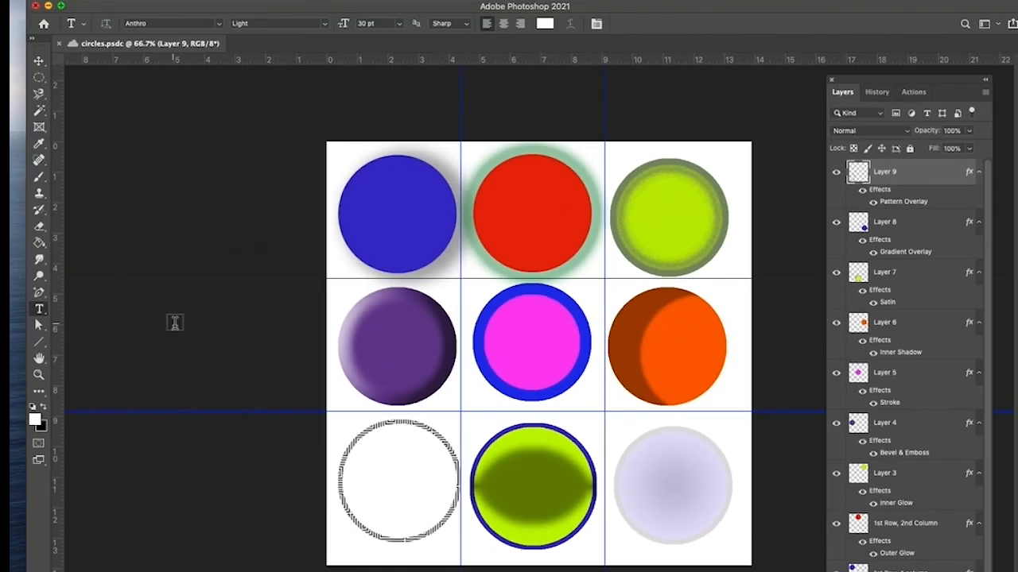
# Step: Add the text "Good Looking" on the blue circle and shift it toward the circle's center
pyautogui.click(376, 207)
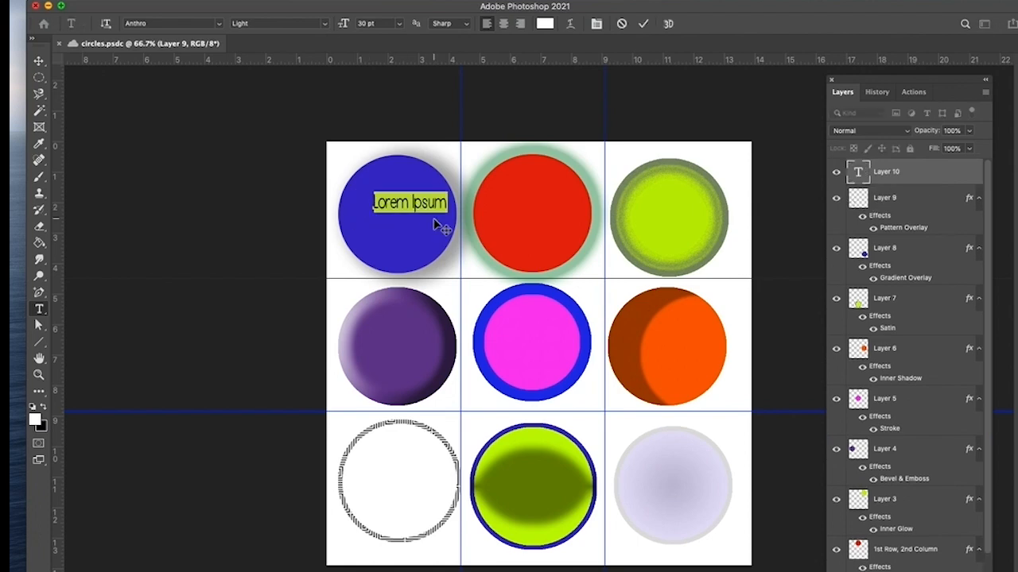
pyautogui.write('cool')
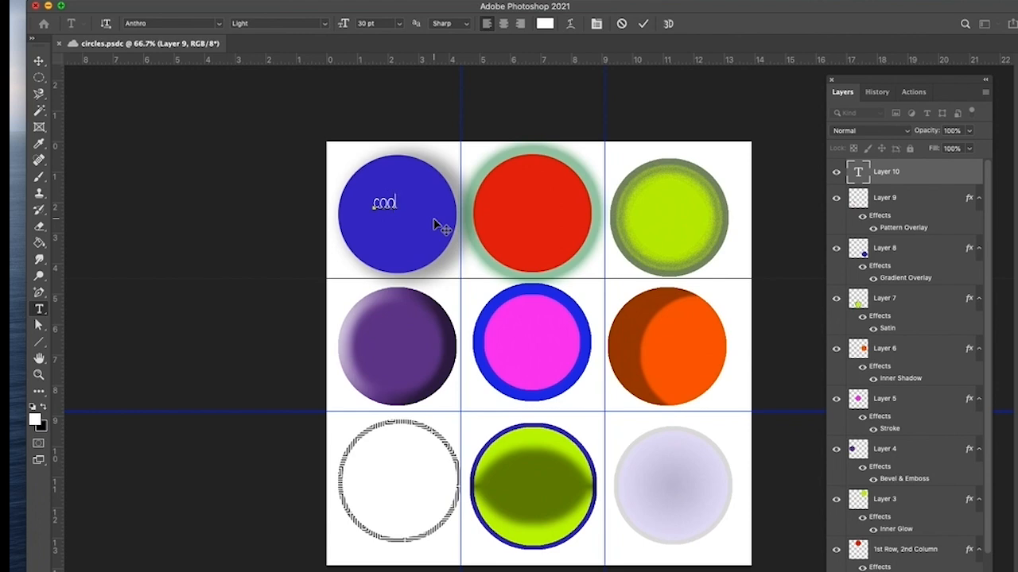
pyautogui.press('BackSpace')
pyautogui.press('BackSpace')
pyautogui.press('BackSpace')
pyautogui.write('Good Luc')
pyautogui.press('BackSpace')
pyautogui.press('BackSpace')
pyautogui.write('ooking')
pyautogui.moveTo(436, 225)
pyautogui.mouseDown()
pyautogui.moveTo(411, 227)
pyautogui.moveTo(419, 234)
pyautogui.mouseUp()
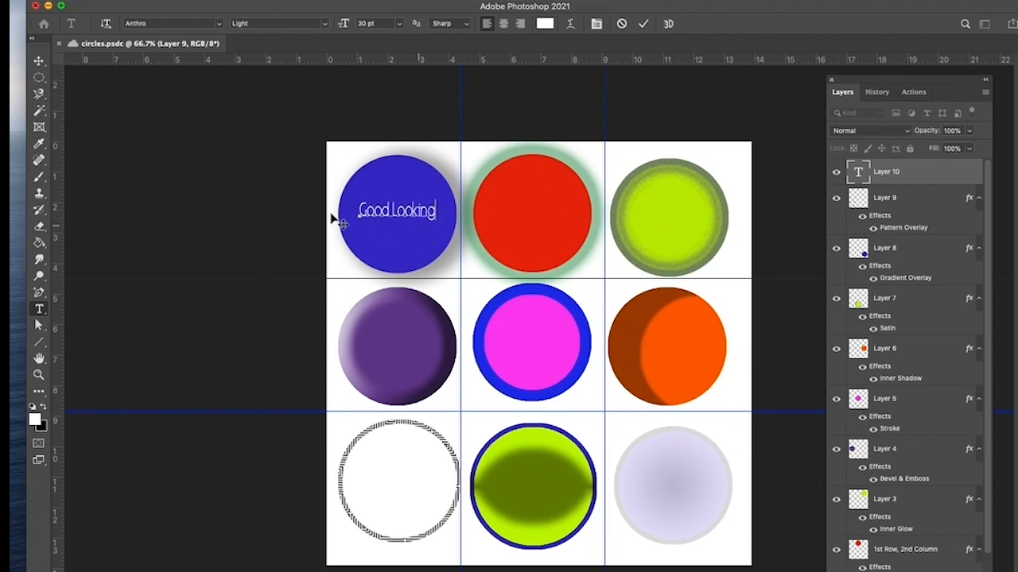
# Step: Replace the text on the blue circle with "Loving" and reposition it at the circle's center
pyautogui.doubleClick(390, 208)
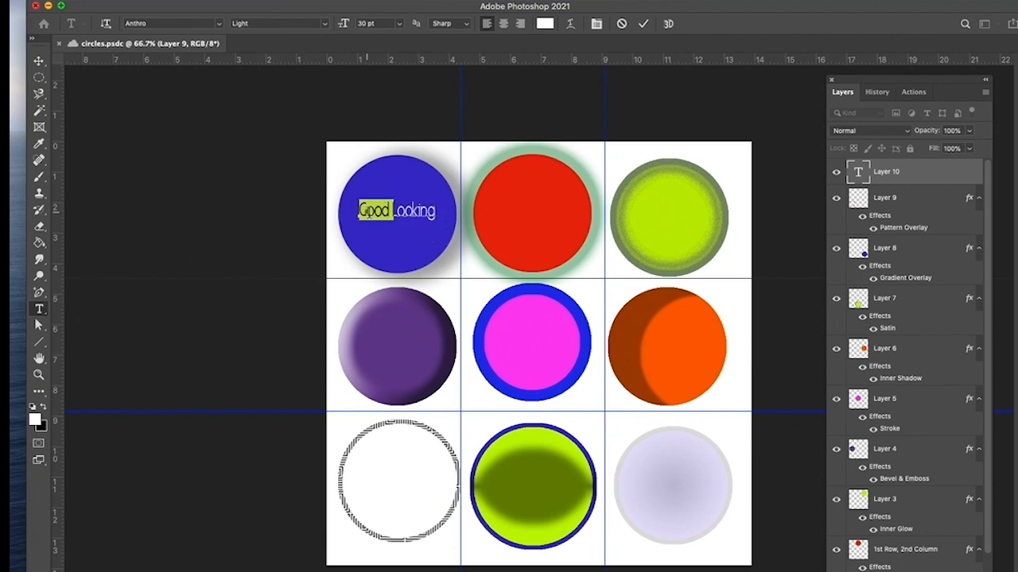
pyautogui.moveTo(357, 211); pyautogui.dragTo(445, 213)
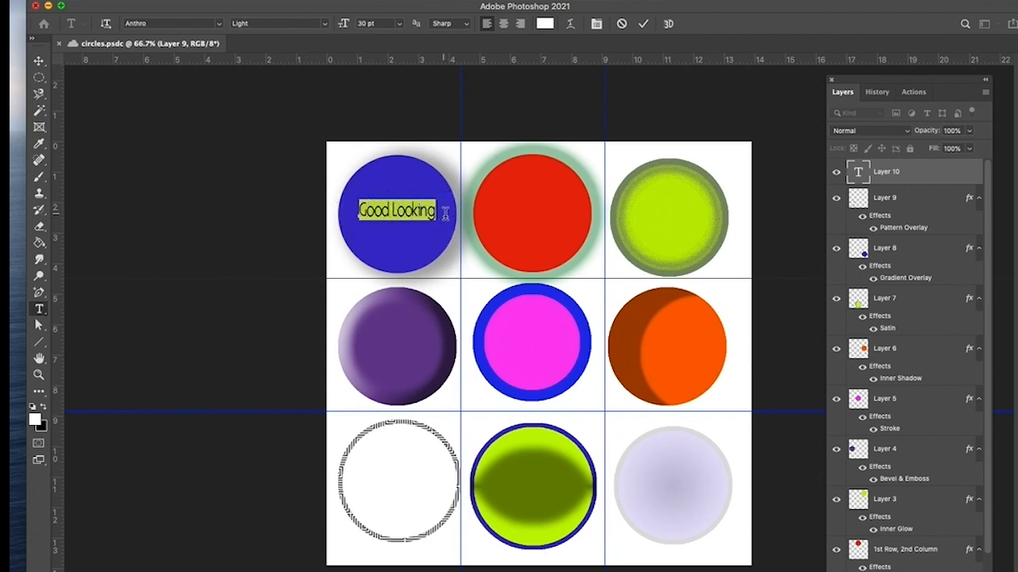
pyautogui.write('Loving')
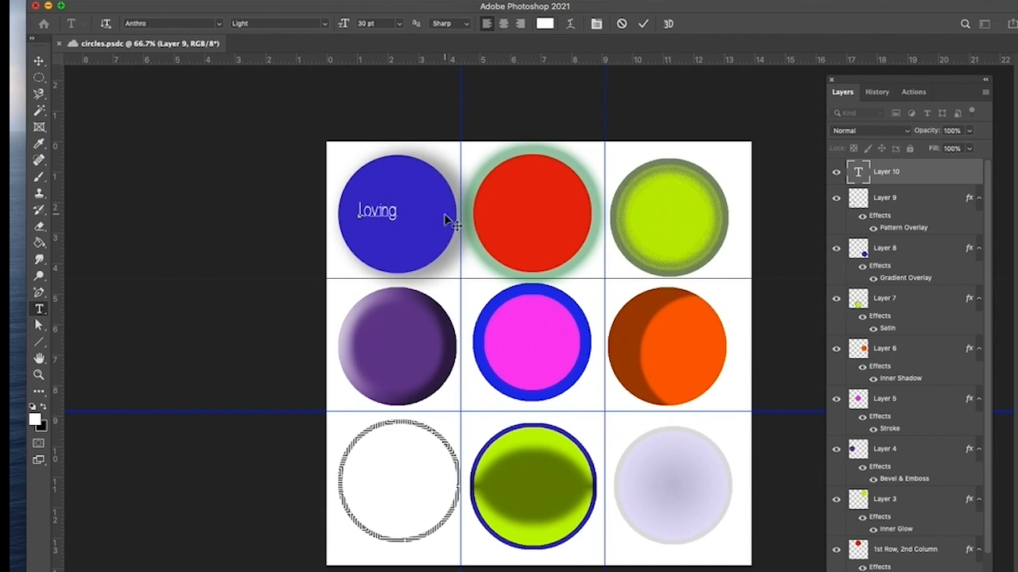
pyautogui.moveTo(408, 221); pyautogui.dragTo(428, 225)
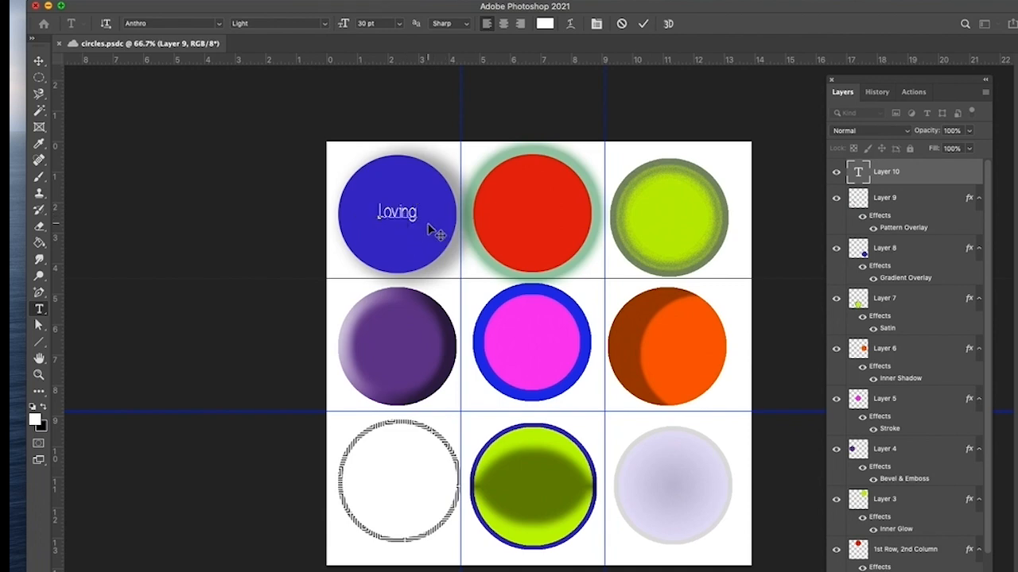
# Step: Enlarge the "Loving" text to 55 pt and move it back to the center of the blue circle
pyautogui.moveTo(420, 213); pyautogui.dragTo(374, 213)
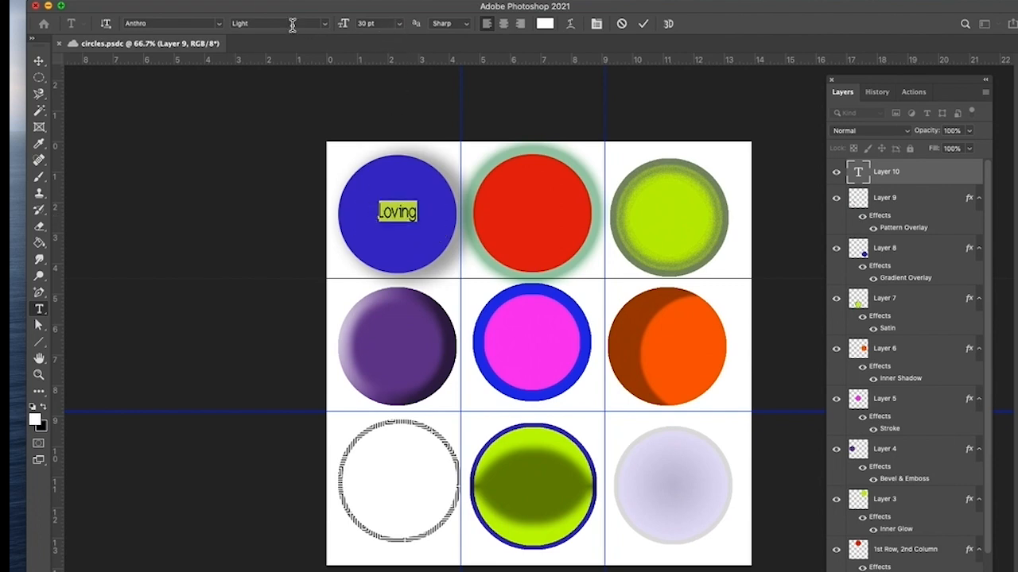
pyautogui.click(325, 24)
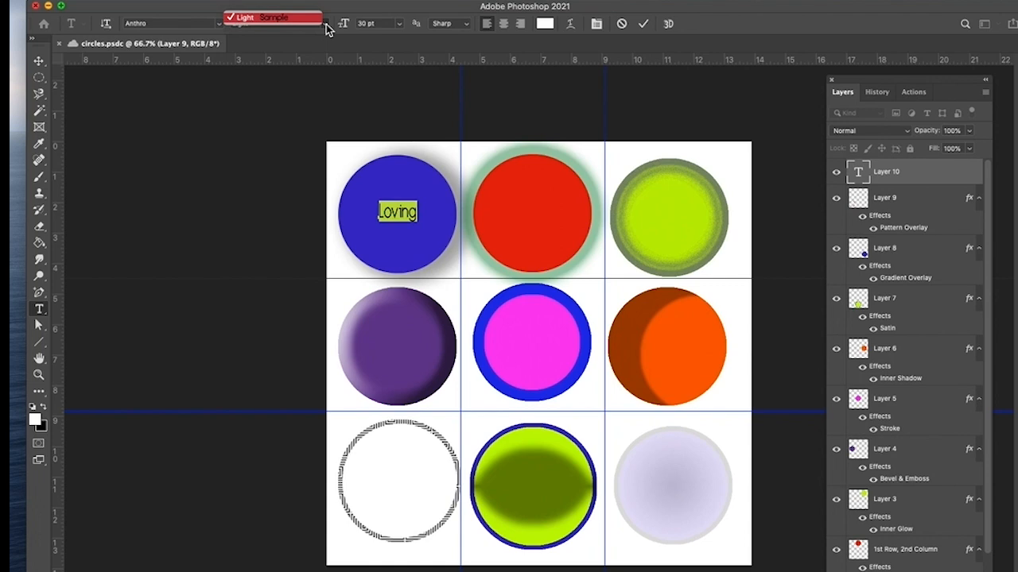
pyautogui.click(284, 21)
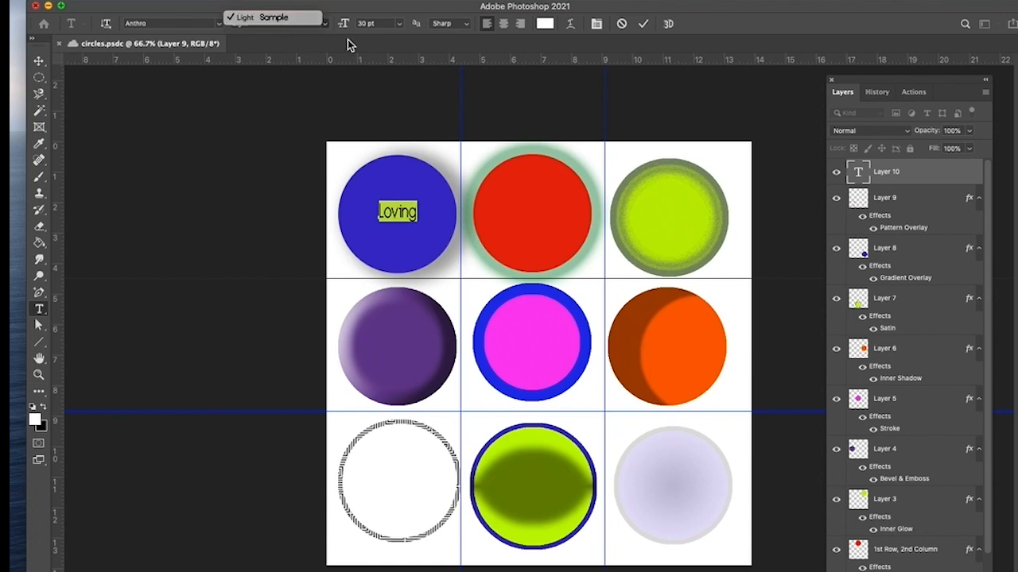
pyautogui.click(400, 25)
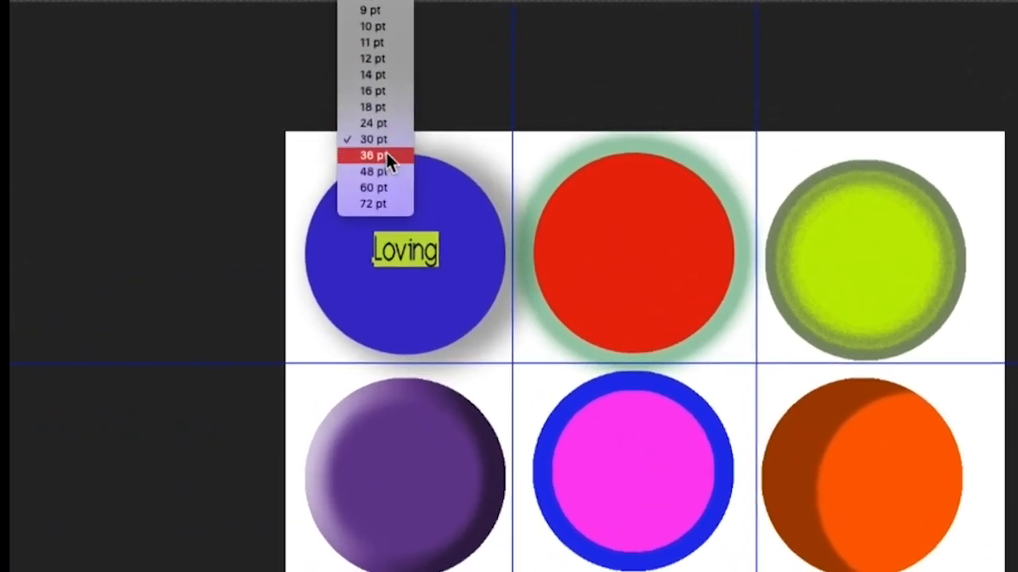
pyautogui.click(385, 156)
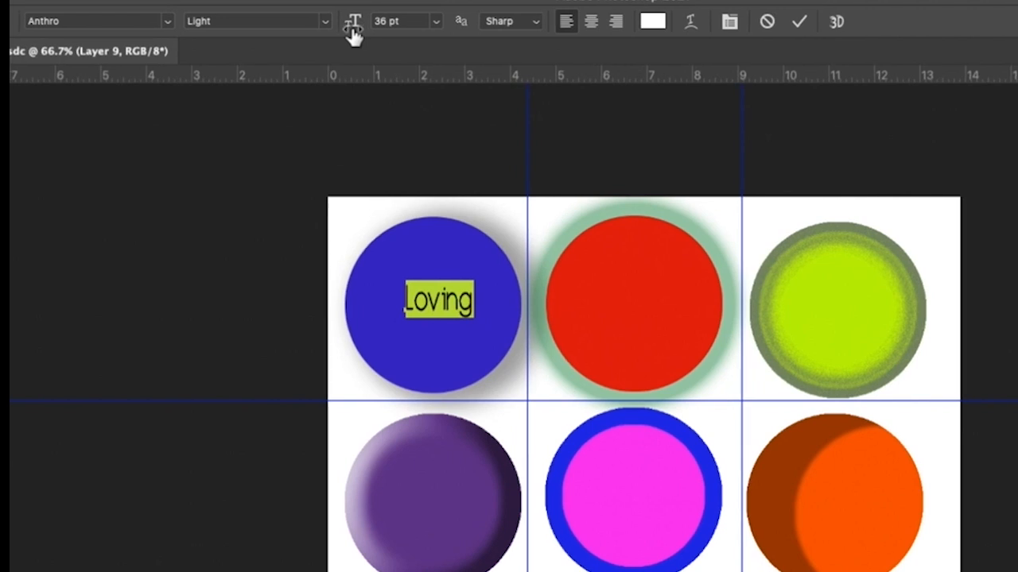
pyautogui.moveTo(354, 32)
pyautogui.mouseDown()
pyautogui.moveTo(371, 35)
pyautogui.moveTo(361, 35)
pyautogui.mouseUp()
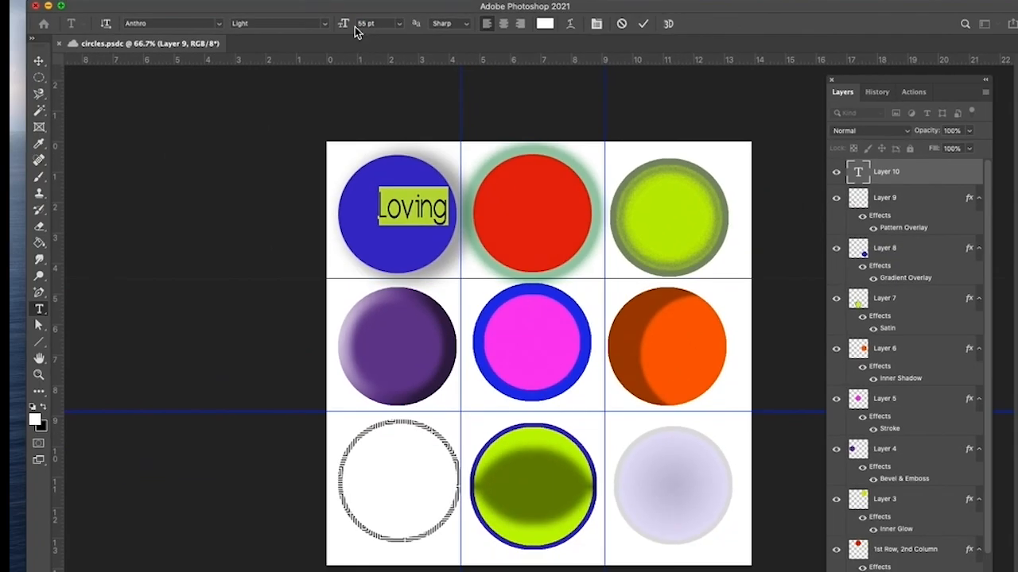
pyautogui.click(38, 60)
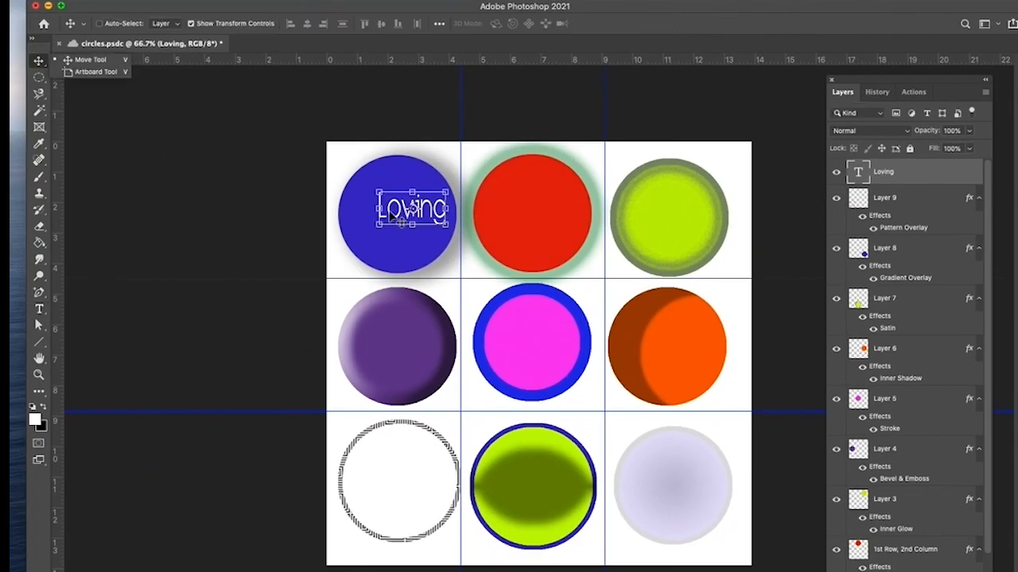
pyautogui.moveTo(419, 211); pyautogui.dragTo(407, 216)
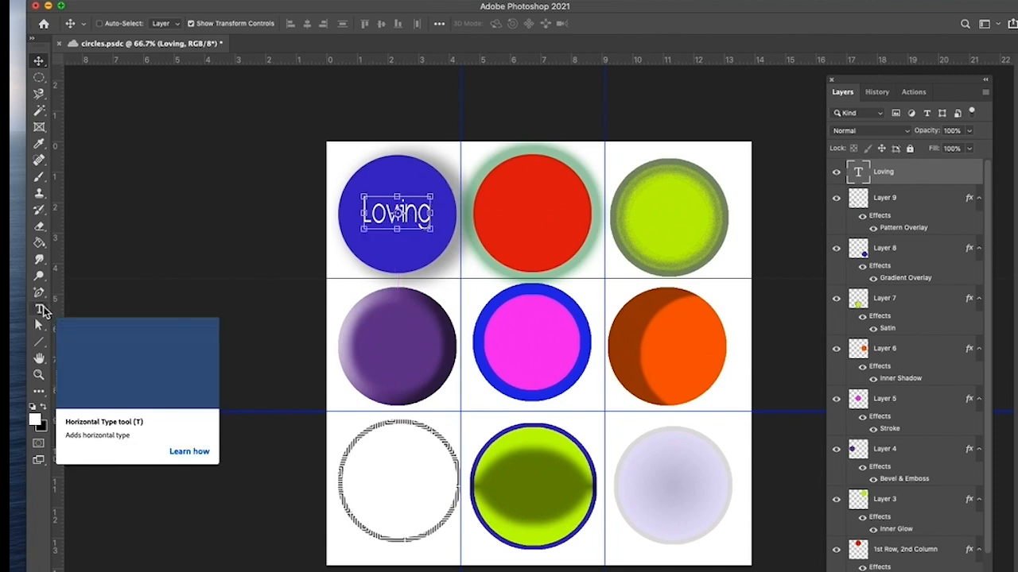
# Step: Try left-aligned placeholder text on the red circle, shifting it to fit, and delete that text layer
pyautogui.click(39, 310)
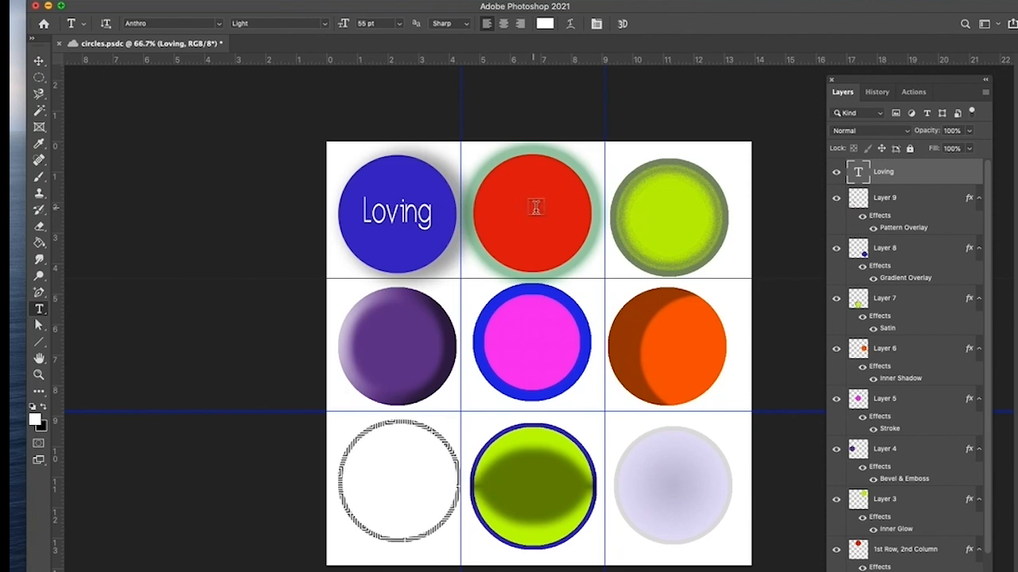
pyautogui.click(533, 208)
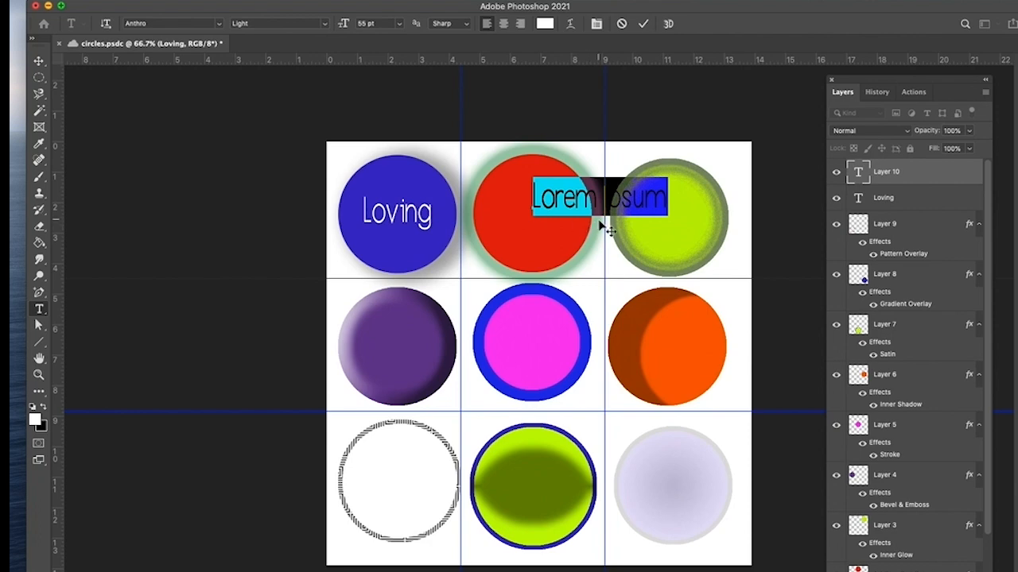
pyautogui.click(567, 214)
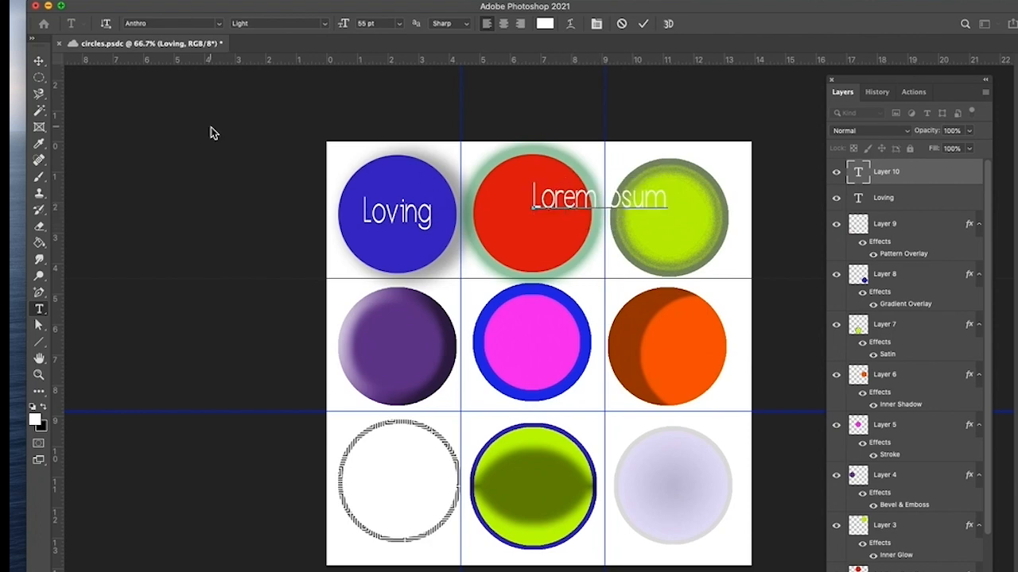
pyautogui.click(38, 60)
pyautogui.moveTo(548, 199); pyautogui.dragTo(499, 217)
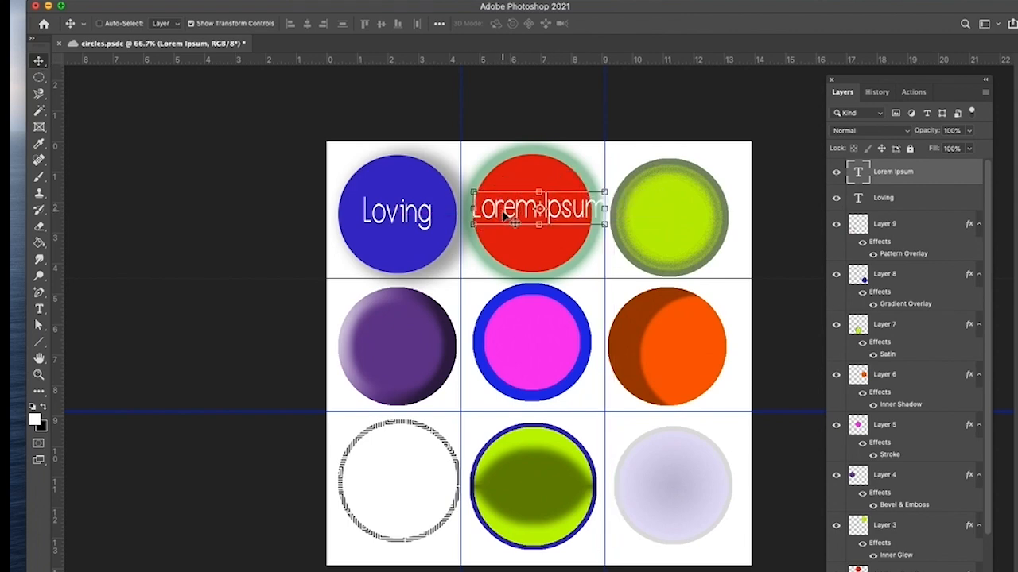
pyautogui.press('Delete')
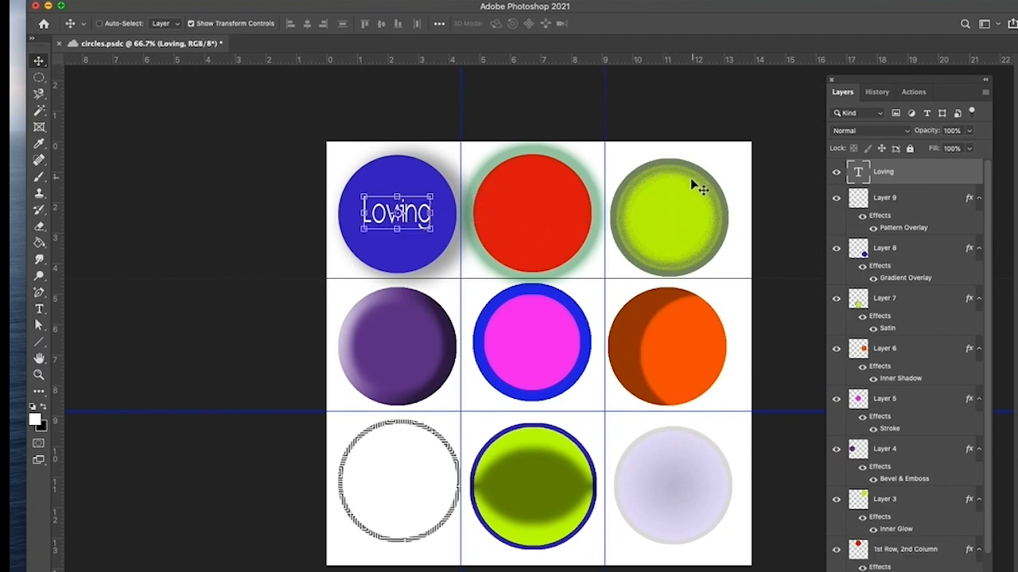
# Step: Set the anti-aliasing of the "Loving" text to Smooth and check the other anti-aliasing options
pyautogui.click(39, 309)
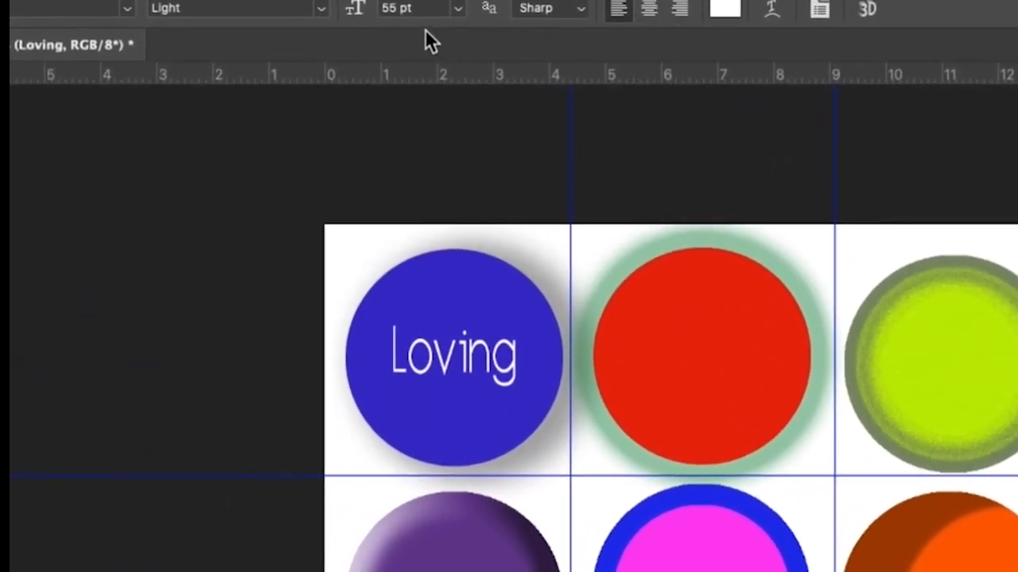
pyautogui.click(576, 11)
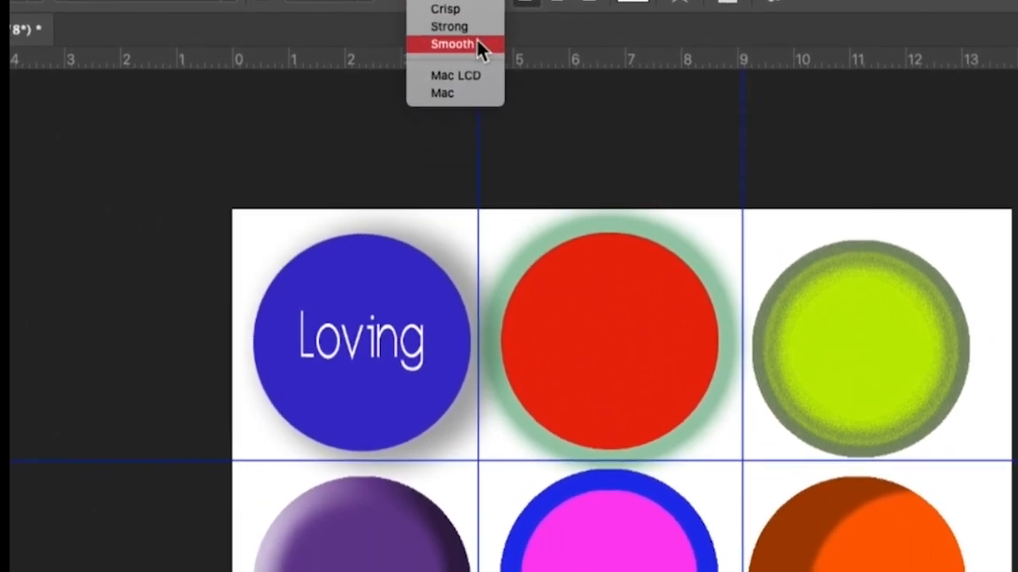
pyautogui.click(477, 44)
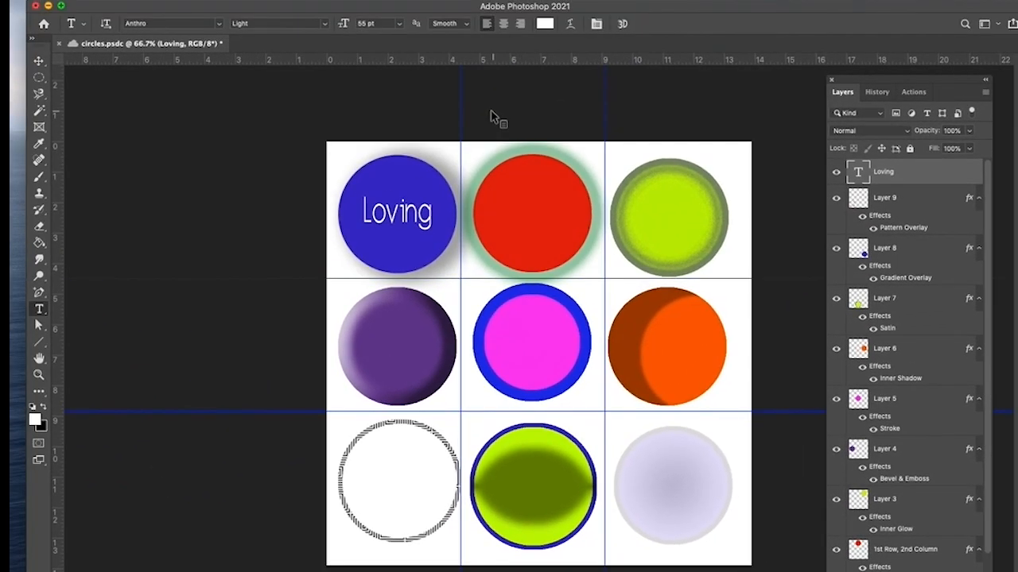
pyautogui.click(467, 25)
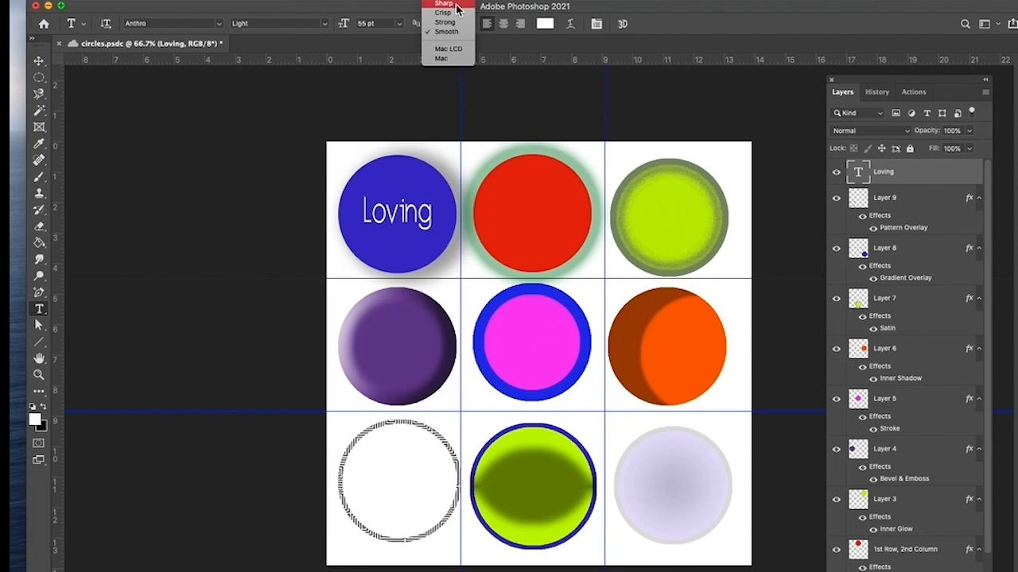
pyautogui.click(603, 8)
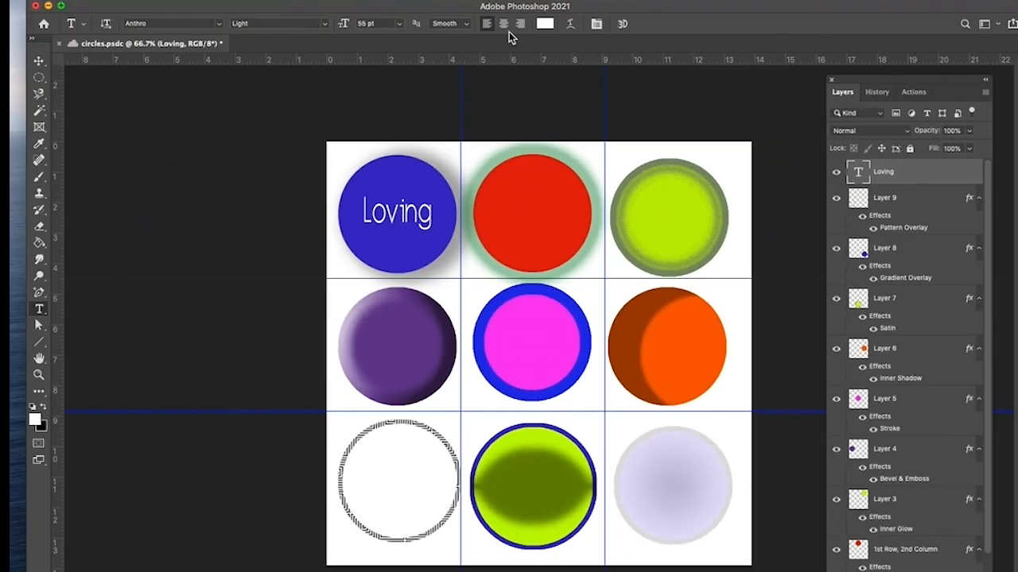
# Step: Center-align the "Loving" text and move it back to the middle of the blue circle
pyautogui.click(506, 27)
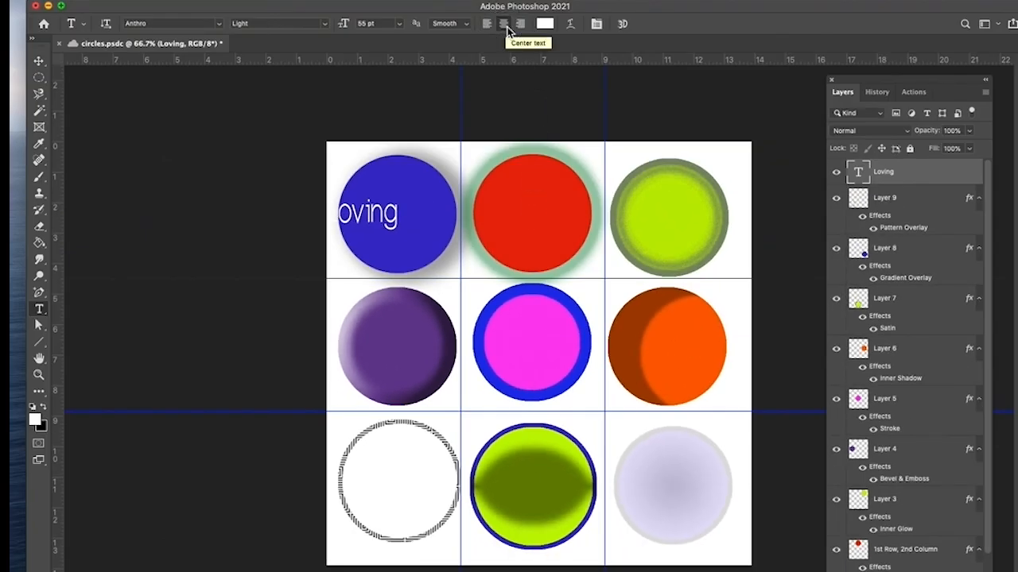
pyautogui.click(39, 61)
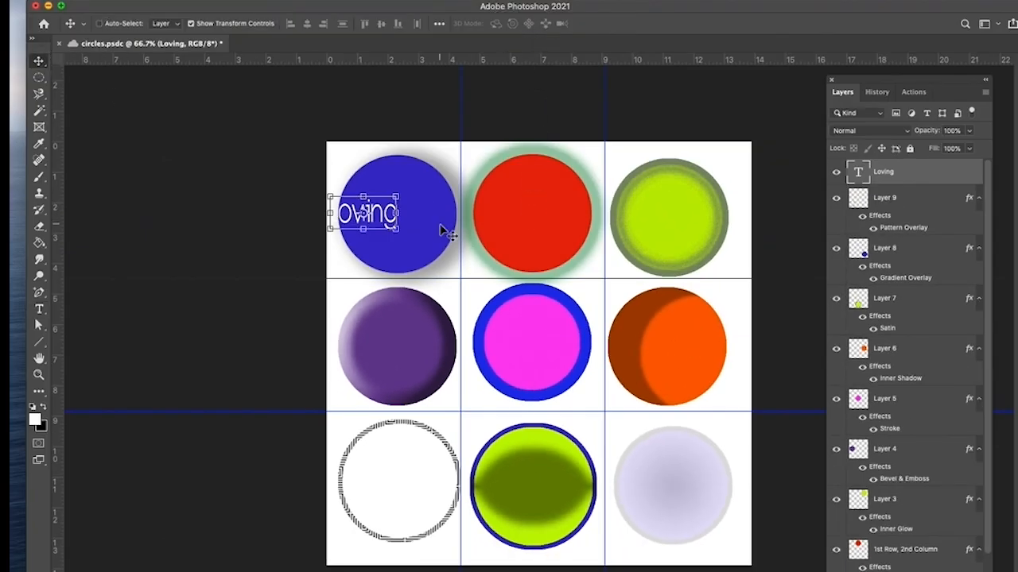
pyautogui.moveTo(378, 218); pyautogui.dragTo(413, 214)
# Step: Add a center-aligned placeholder text on the red circle and set its size to 40 pt
pyautogui.press('t')
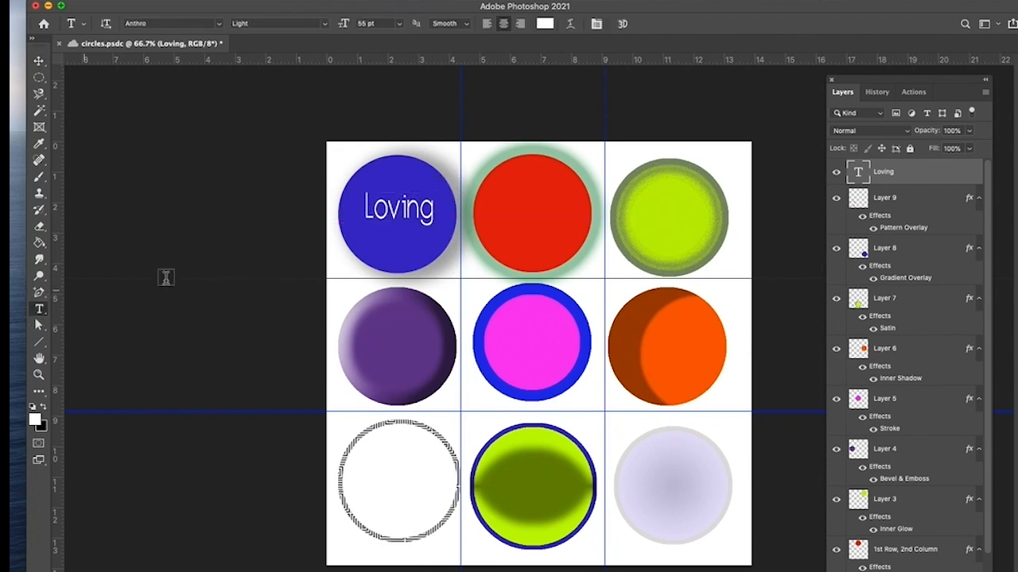
pyautogui.click(531, 211)
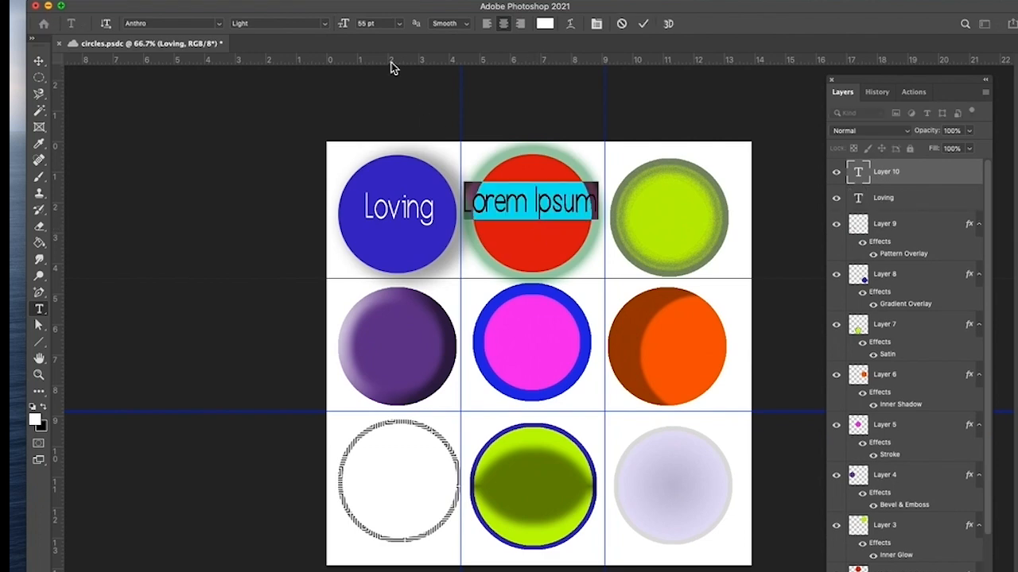
pyautogui.moveTo(343, 26); pyautogui.dragTo(340, 32)
pyautogui.moveTo(339, 33); pyautogui.dragTo(338, 32)
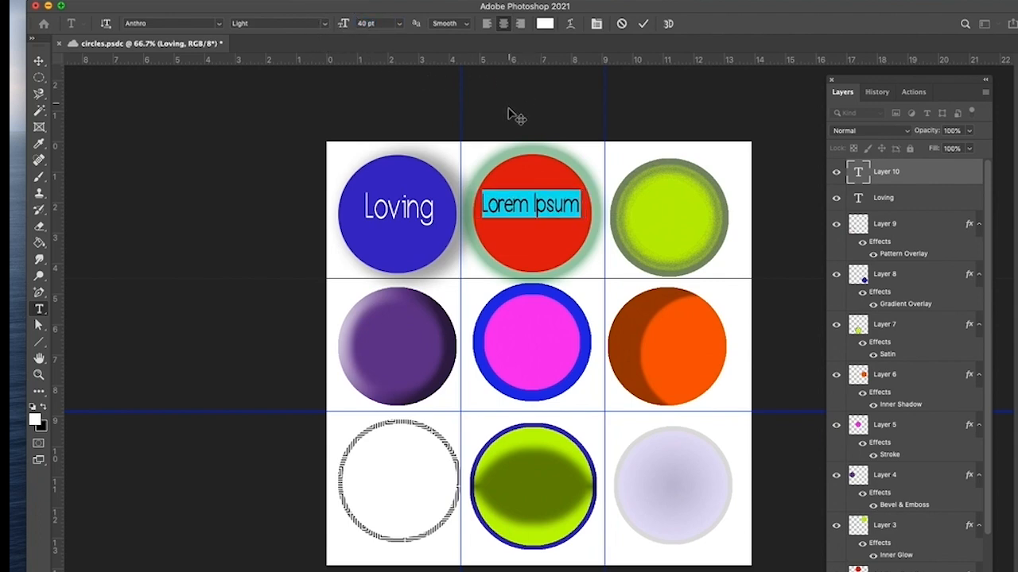
# Step: Change the color of the placeholder text on the red circle to dark brown, hex 362222
pyautogui.click(530, 206)
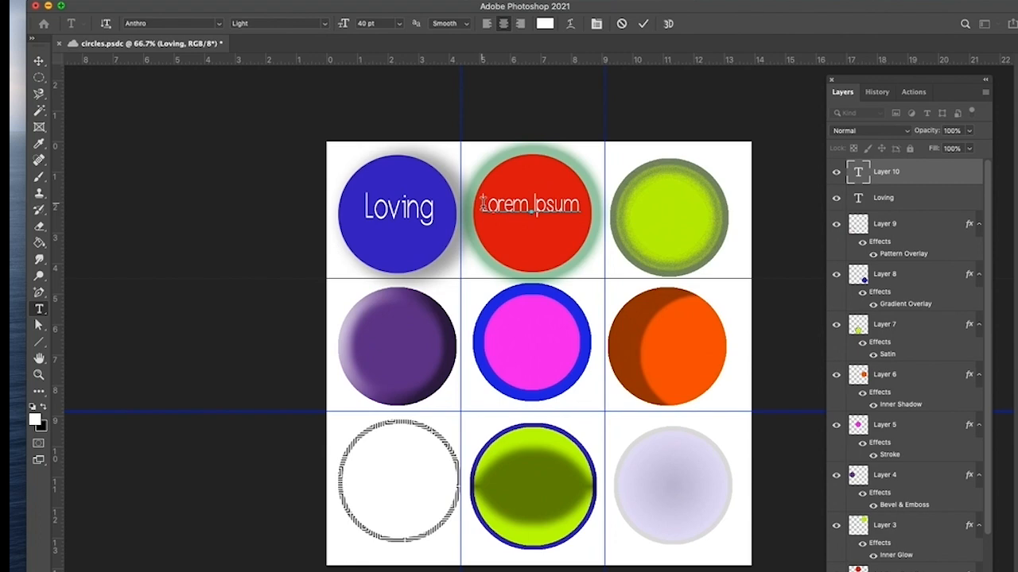
pyautogui.tripleClick(530, 205)
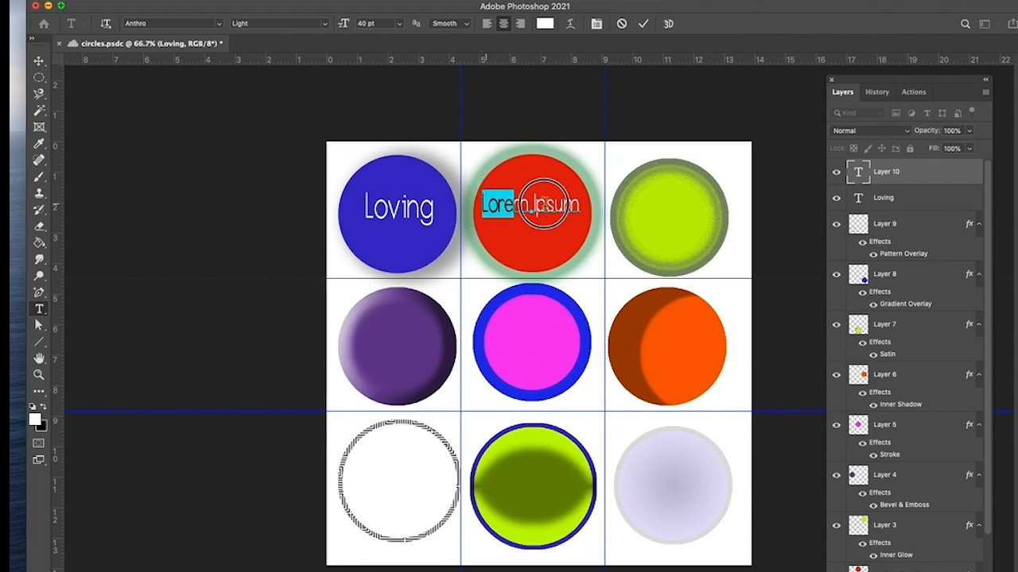
pyautogui.click(545, 25)
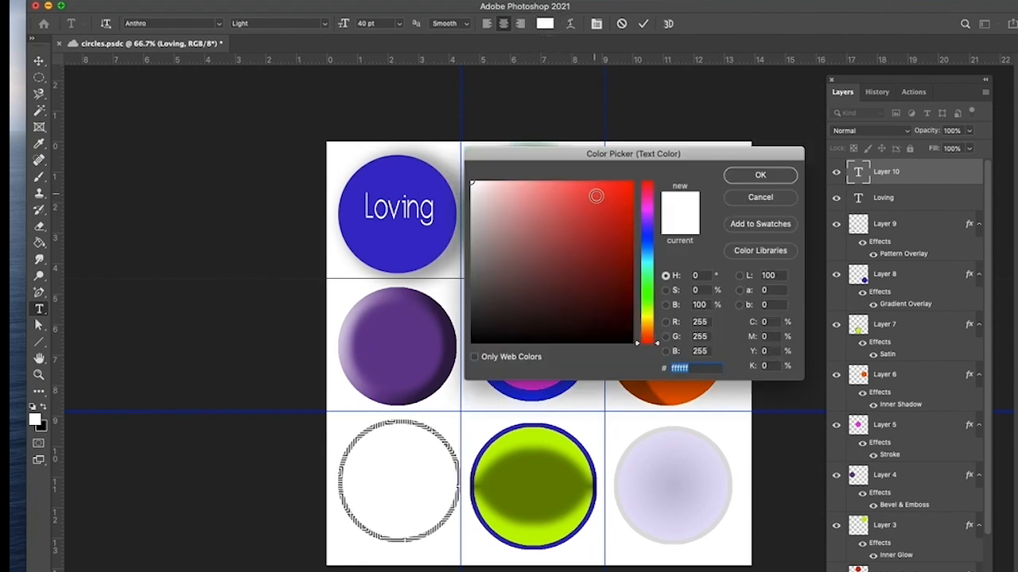
pyautogui.click(531, 310)
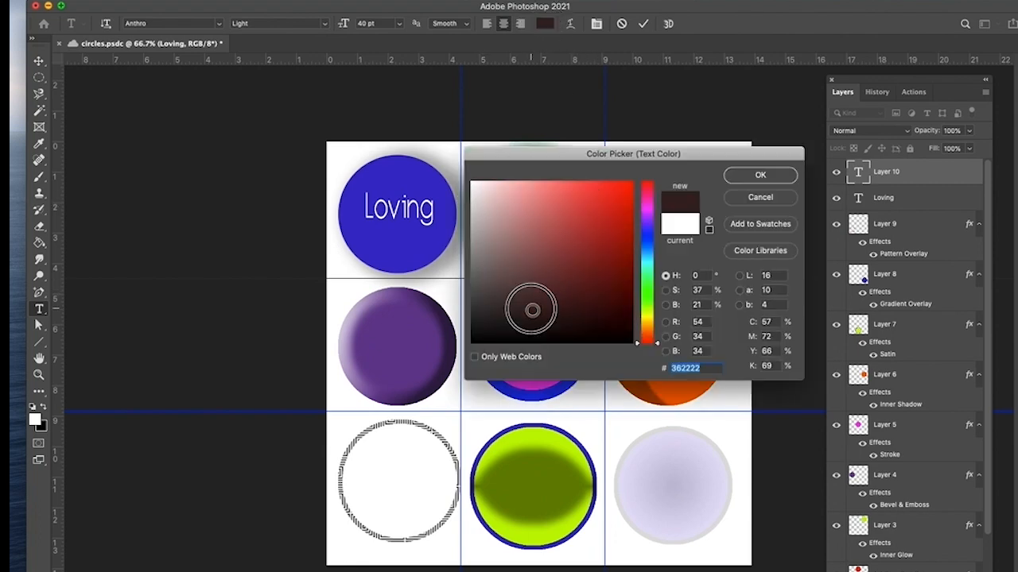
pyautogui.click(760, 175)
pyautogui.click(531, 208)
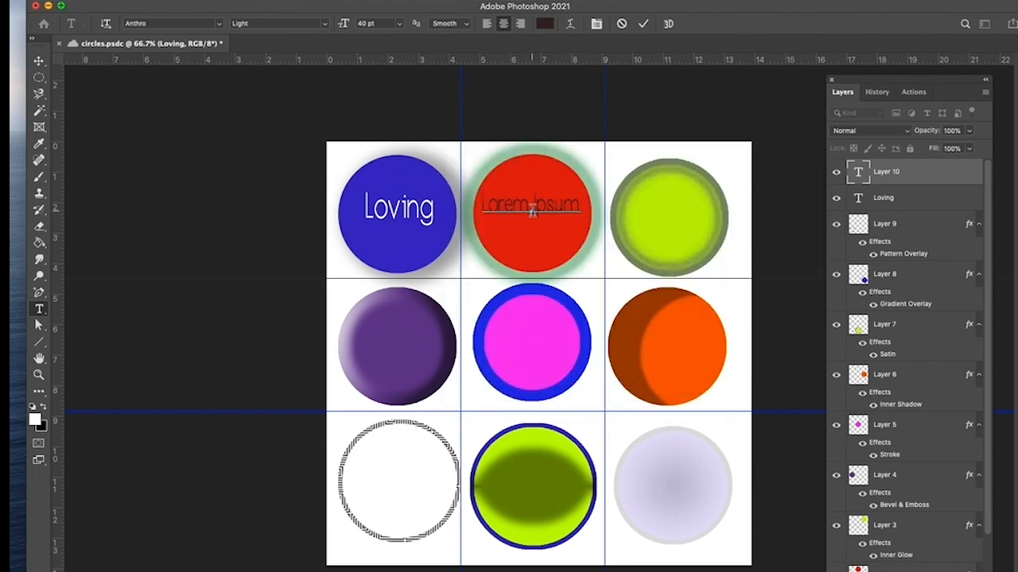
# Step: Set the font of the red circle's placeholder text to Abadi MT Condensed Extra Bold
pyautogui.click(484, 205)
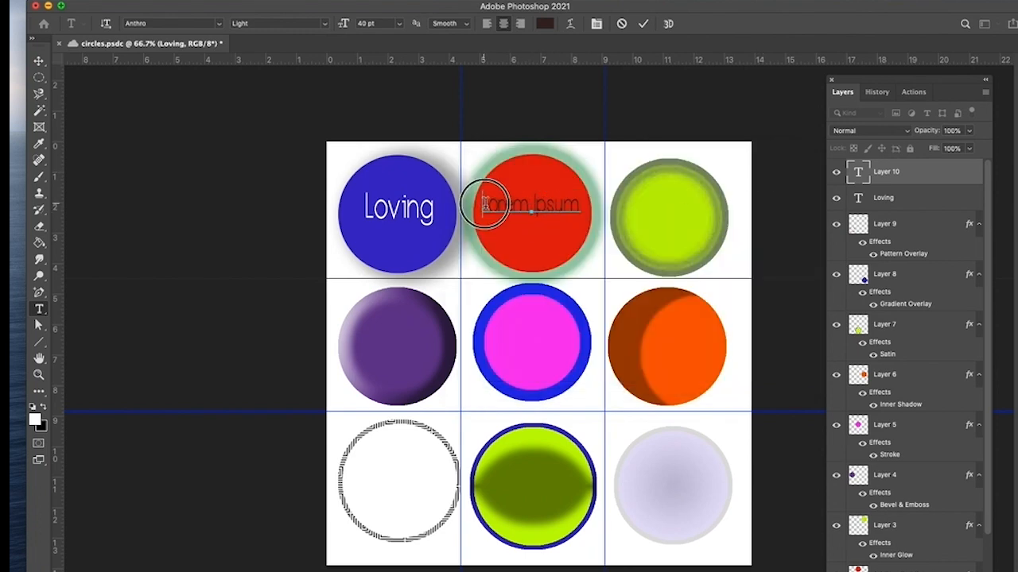
pyautogui.moveTo(484, 205); pyautogui.dragTo(602, 204)
pyautogui.click(218, 23)
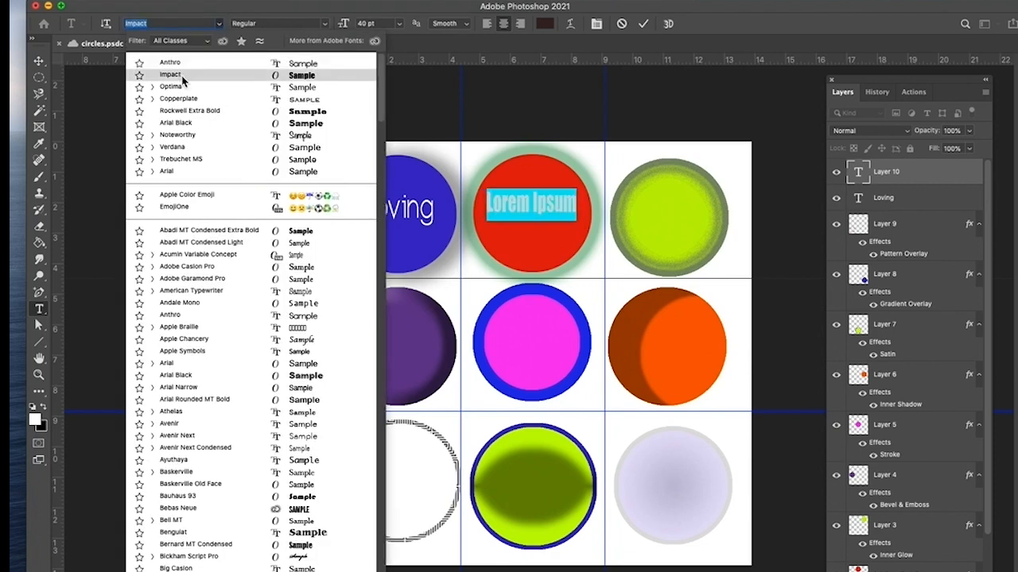
pyautogui.click(217, 236)
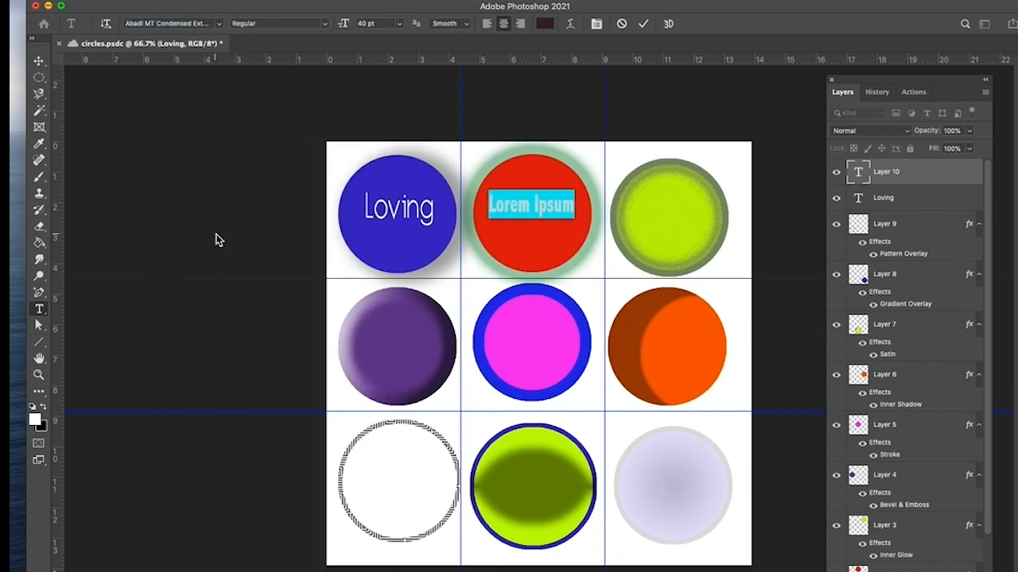
pyautogui.click(517, 214)
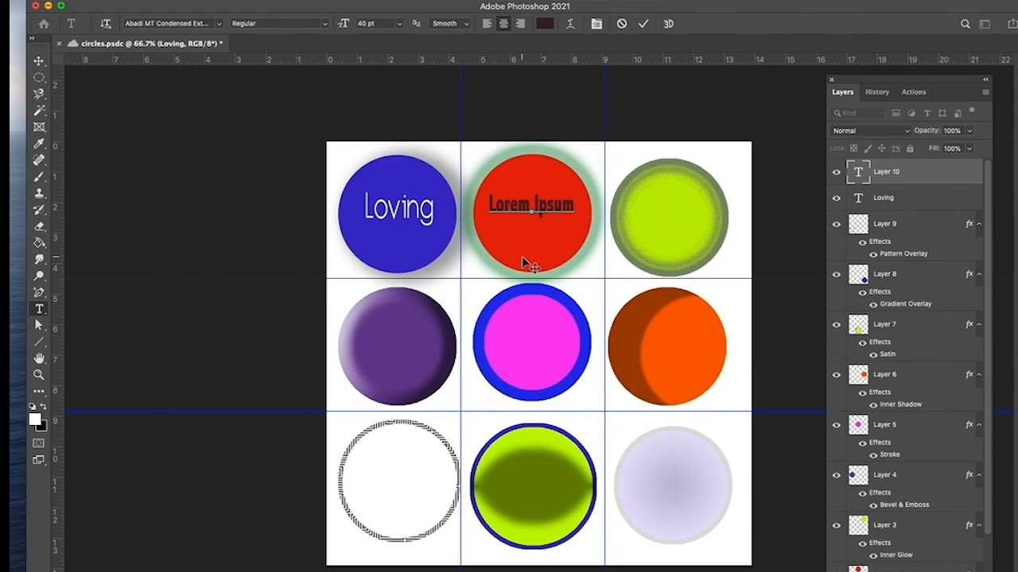
# Step: Replace the placeholder text on the red circle with "Generous" and commit the text layer
pyautogui.moveTo(490, 204); pyautogui.dragTo(595, 203)
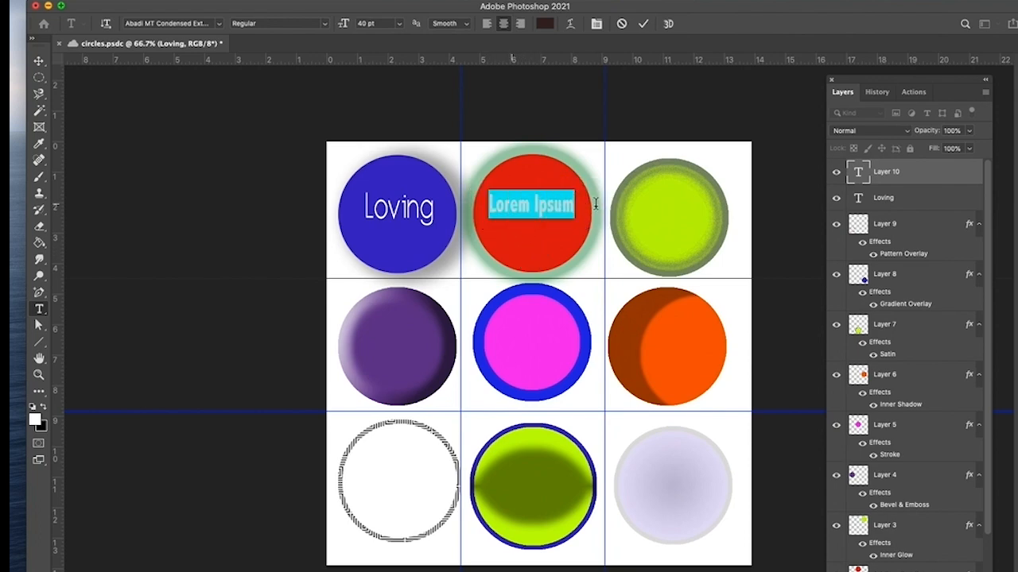
pyautogui.write('G')
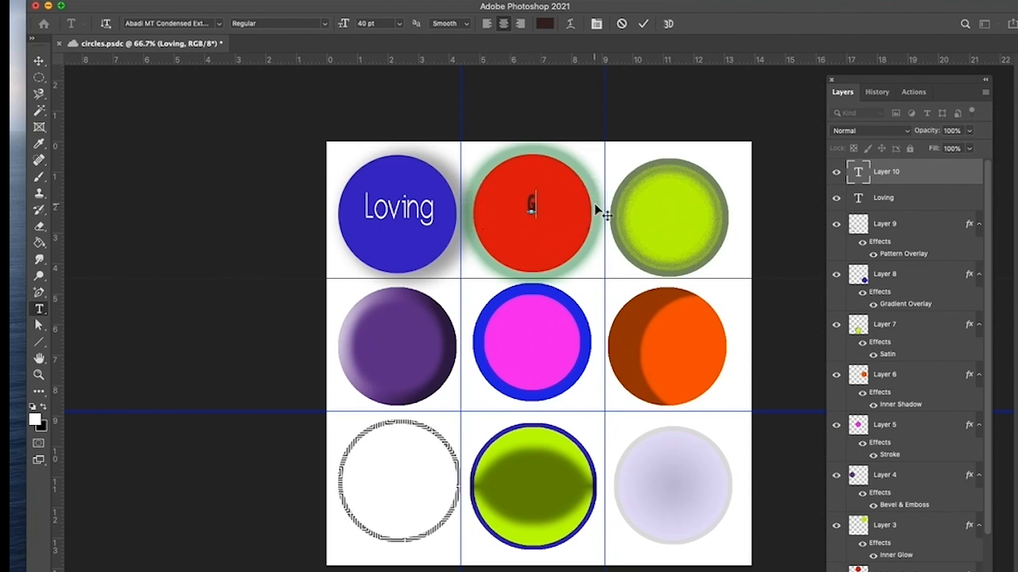
pyautogui.write('enerous')
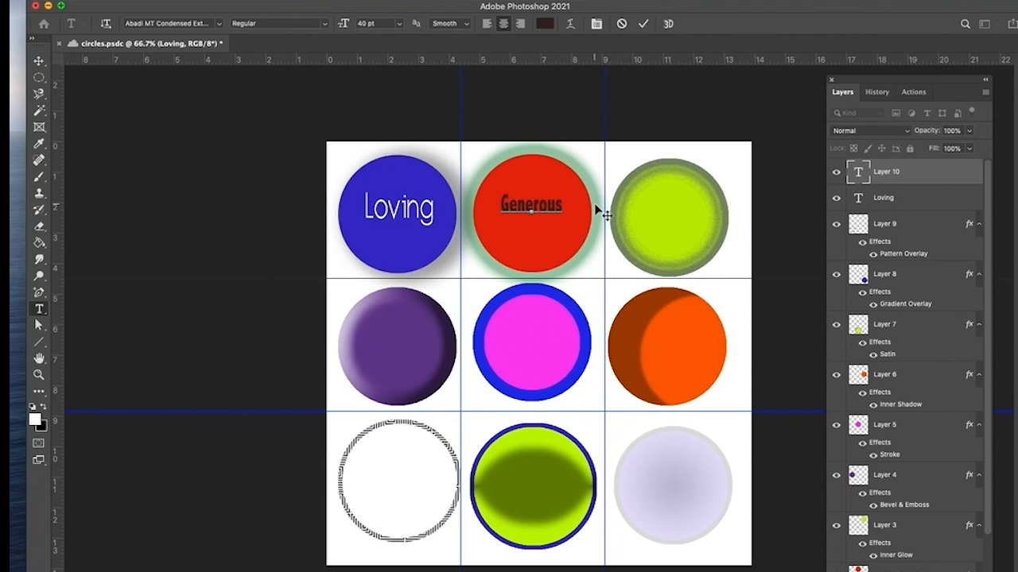
pyautogui.moveTo(347, 24); pyautogui.dragTo(376, 25)
pyautogui.click(514, 191)
pyautogui.click(893, 199)
pyautogui.click(898, 175)
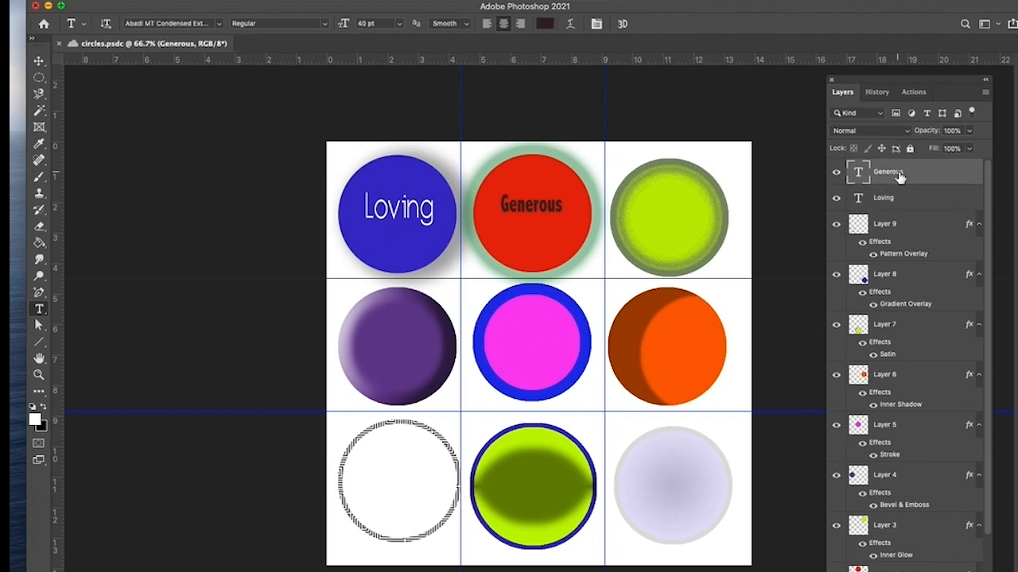
# Step: Enlarge the "Generous" text to 63 pt and move it down to the middle of the red circle
pyautogui.click(897, 200)
pyautogui.click(907, 175)
pyautogui.moveTo(341, 26); pyautogui.dragTo(359, 26)
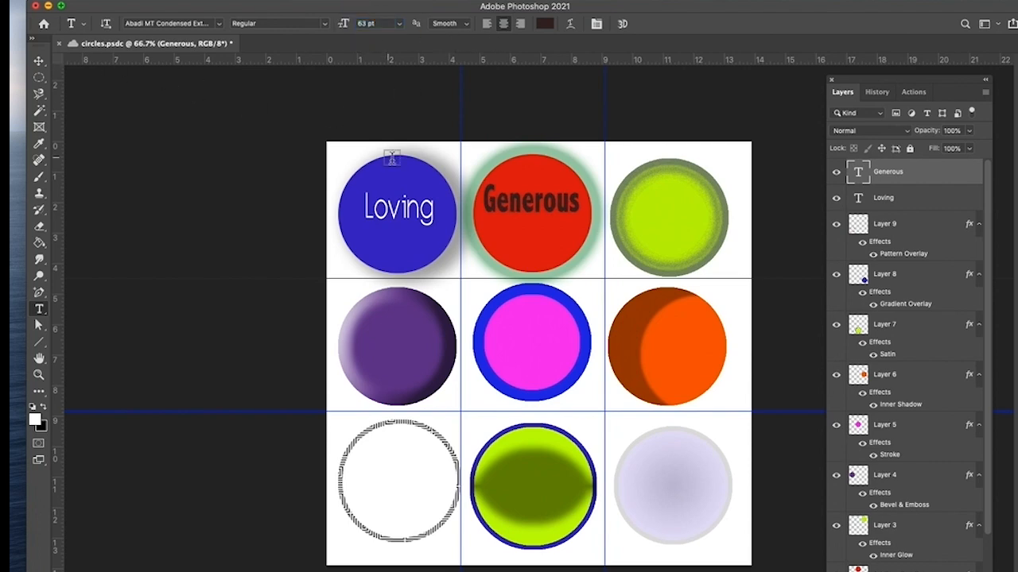
pyautogui.click(39, 64)
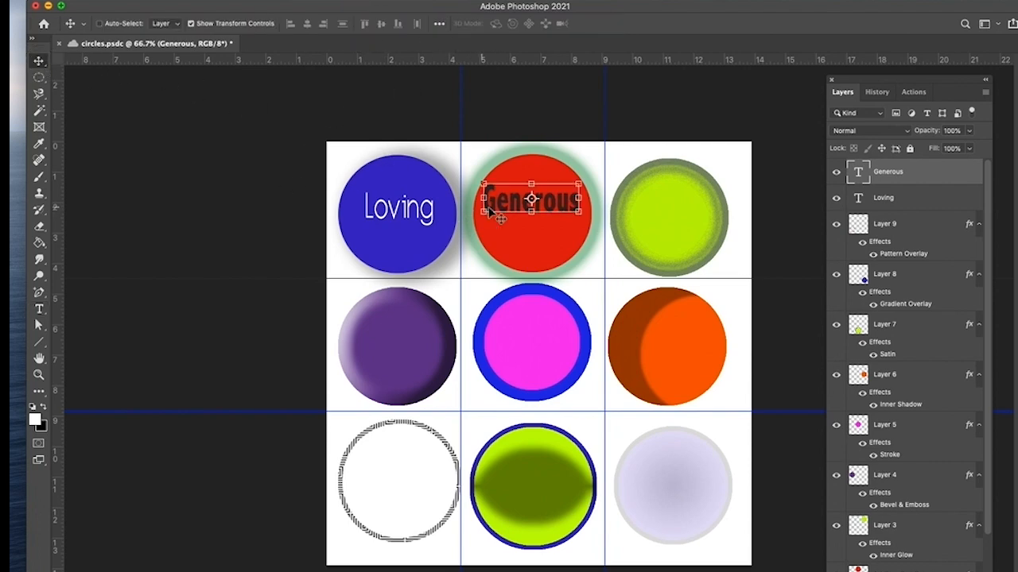
pyautogui.moveTo(548, 203); pyautogui.dragTo(554, 213)
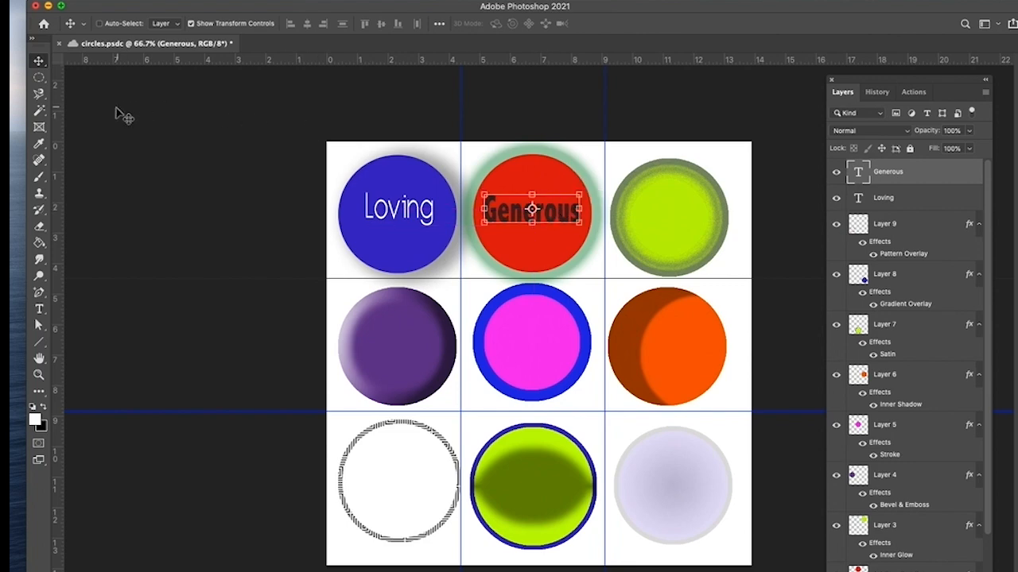
# Step: Add a Drop Shadow layer style to the "Generous" text and adjust the light angle so the shadow falls to the lower right
pyautogui.click(41, 78)
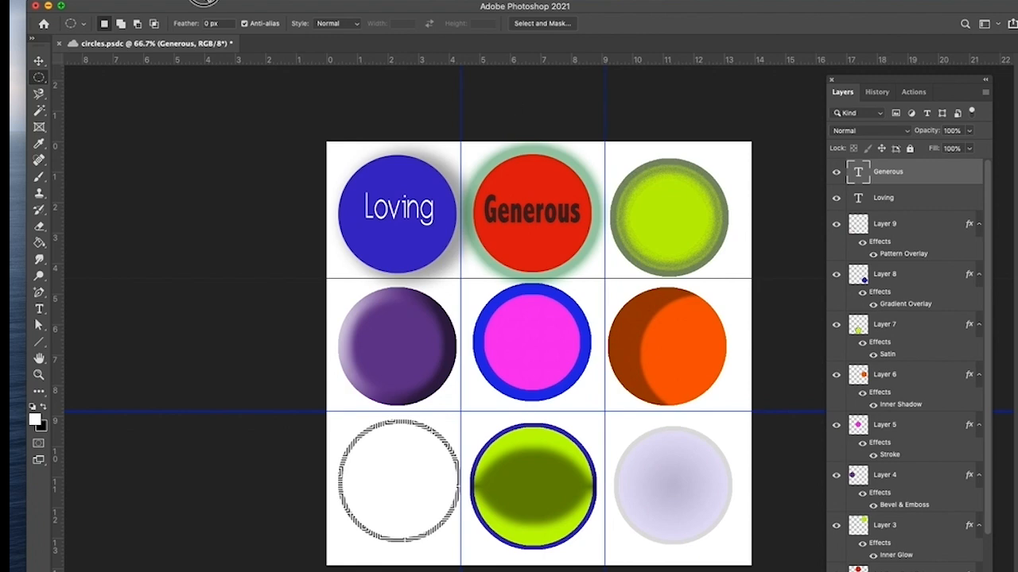
pyautogui.click(203, 1)
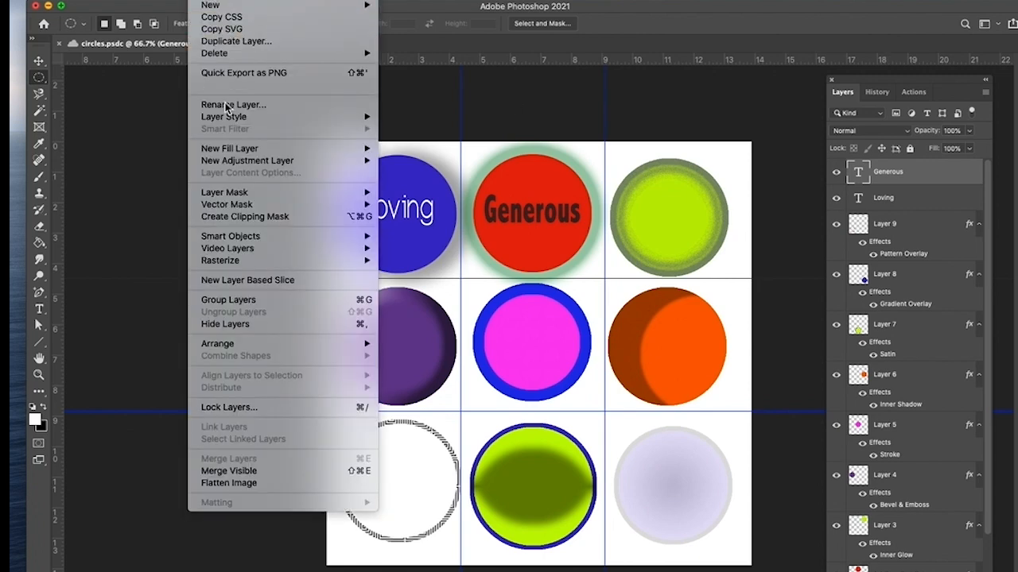
pyautogui.moveTo(230, 117)
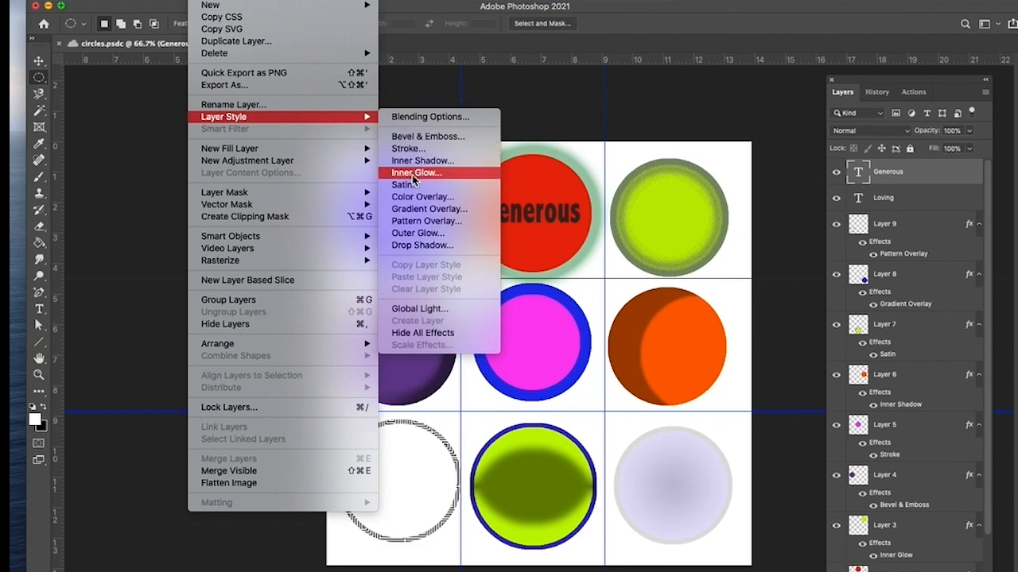
pyautogui.click(417, 245)
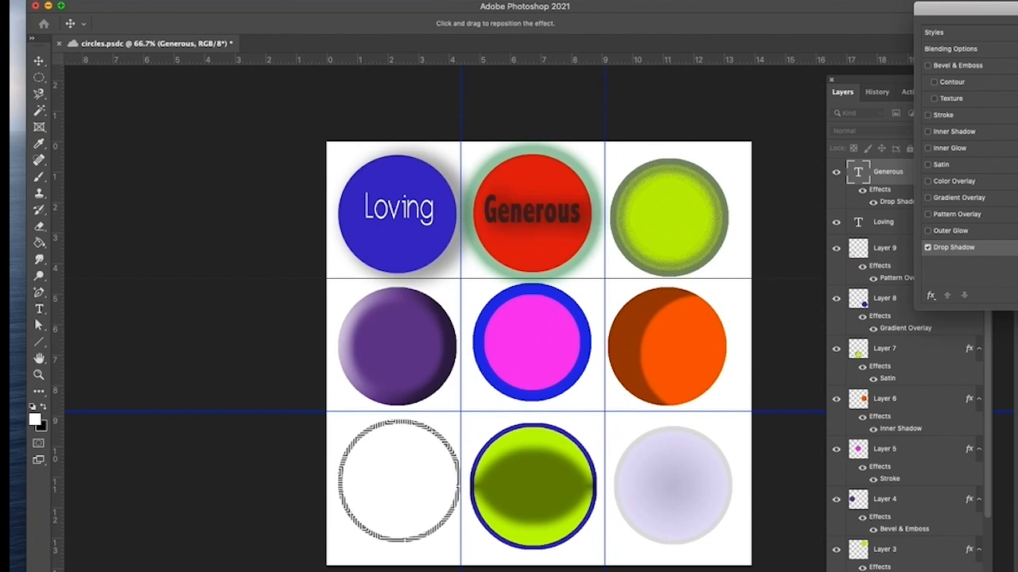
pyautogui.moveTo(1016, 93); pyautogui.dragTo(1017, 87)
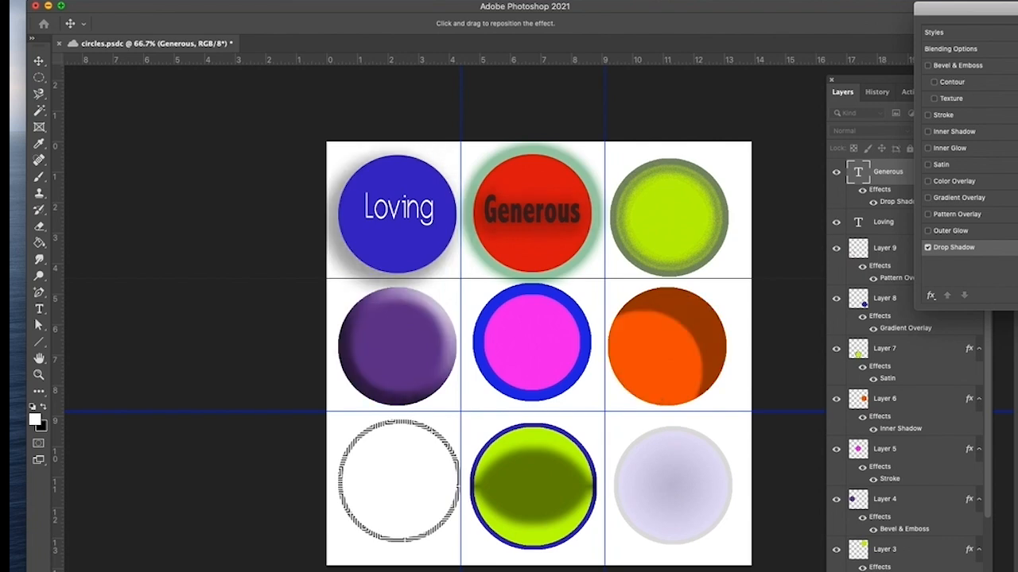
pyautogui.moveTo(1017, 88); pyautogui.dragTo(1014, 93)
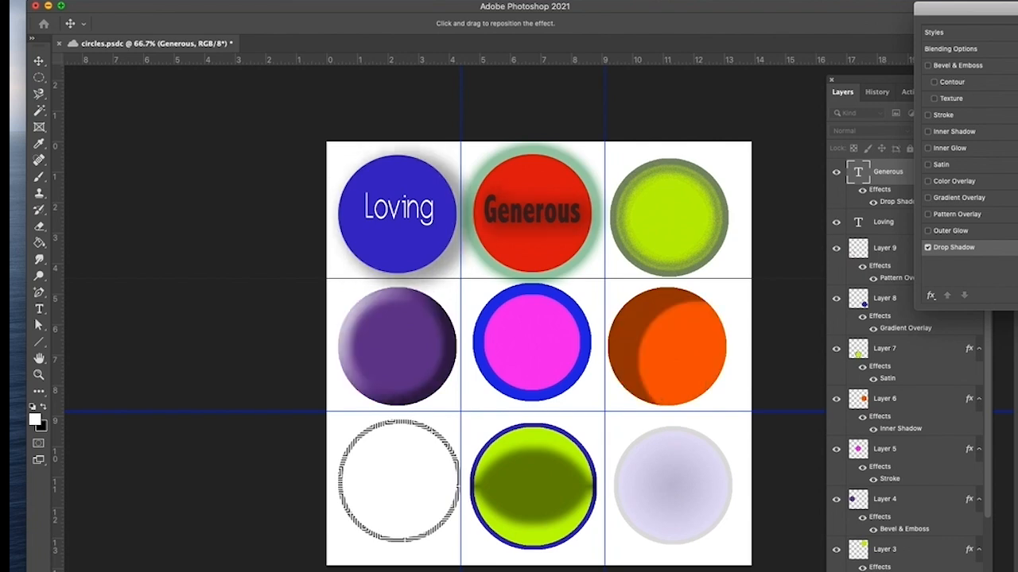
pyautogui.press('Return')
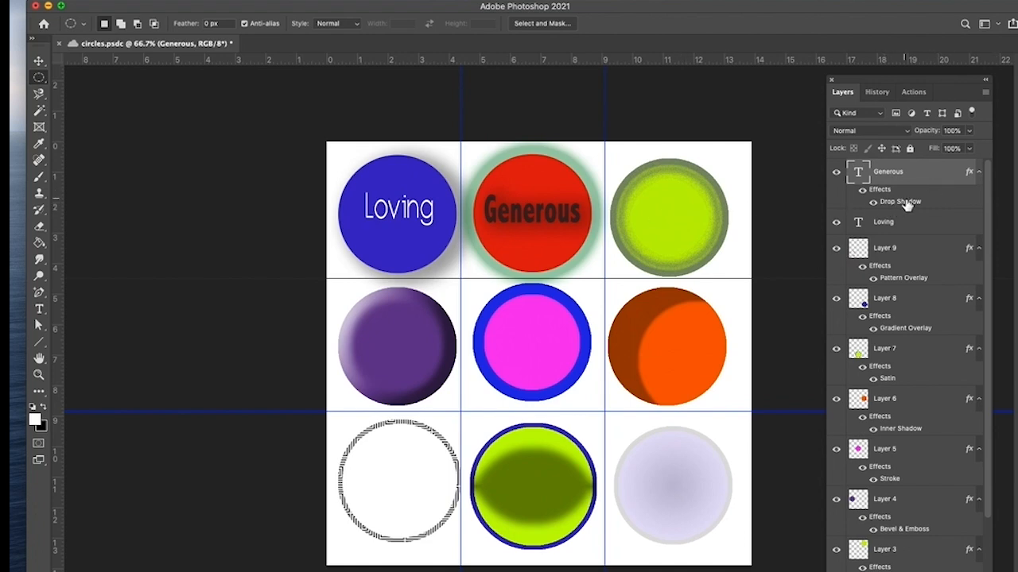
# Step: Edit the drop shadow of the "Generous" text to make the shadow heavier and darker
pyautogui.doubleClick(906, 202)
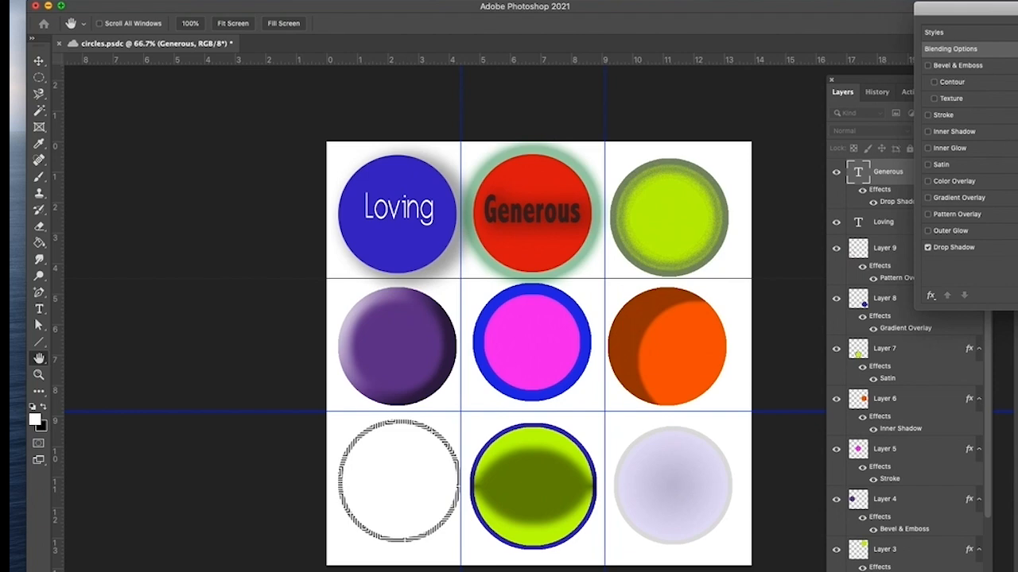
pyautogui.press('Return')
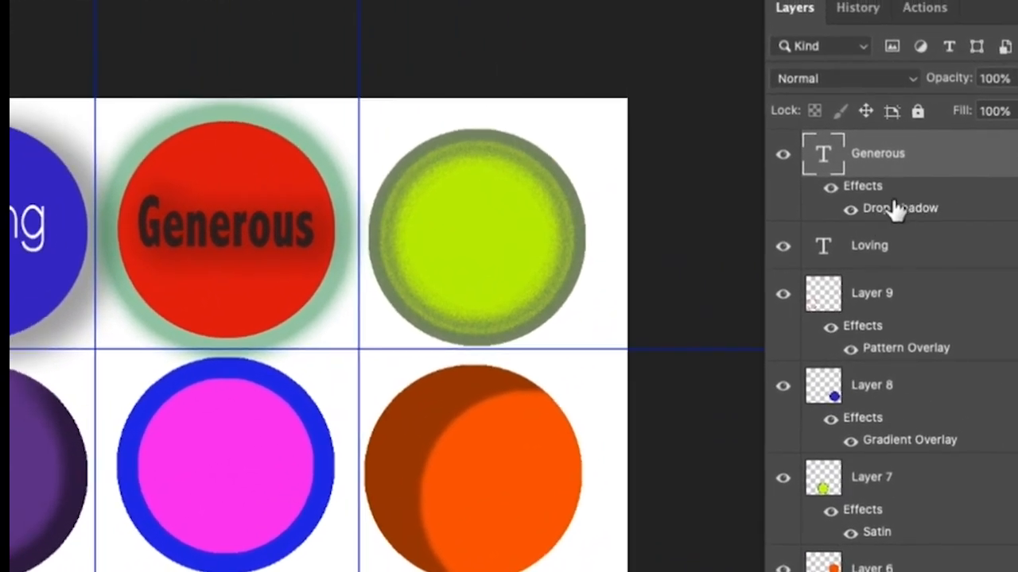
pyautogui.doubleClick(894, 208)
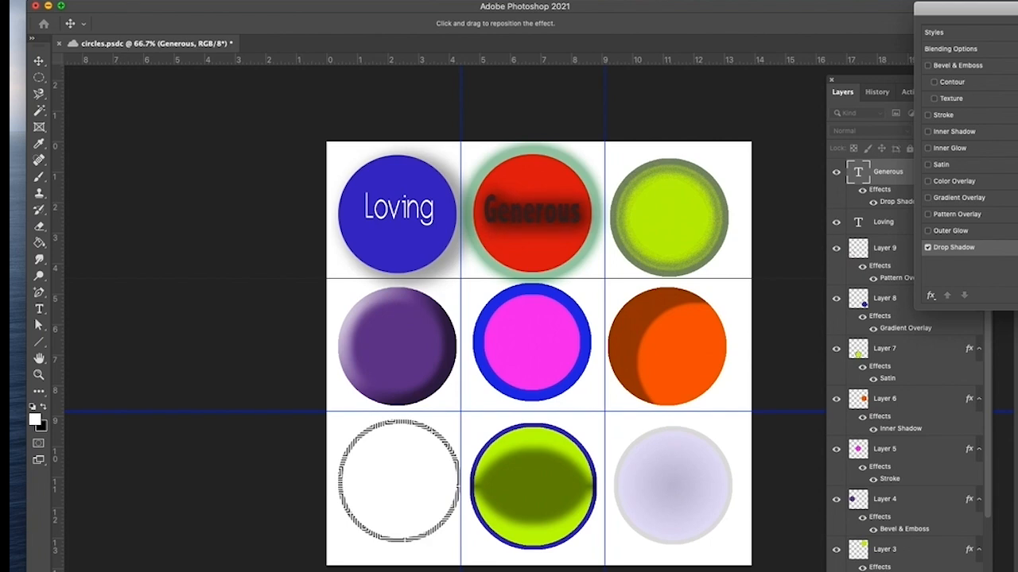
pyautogui.press('Return')
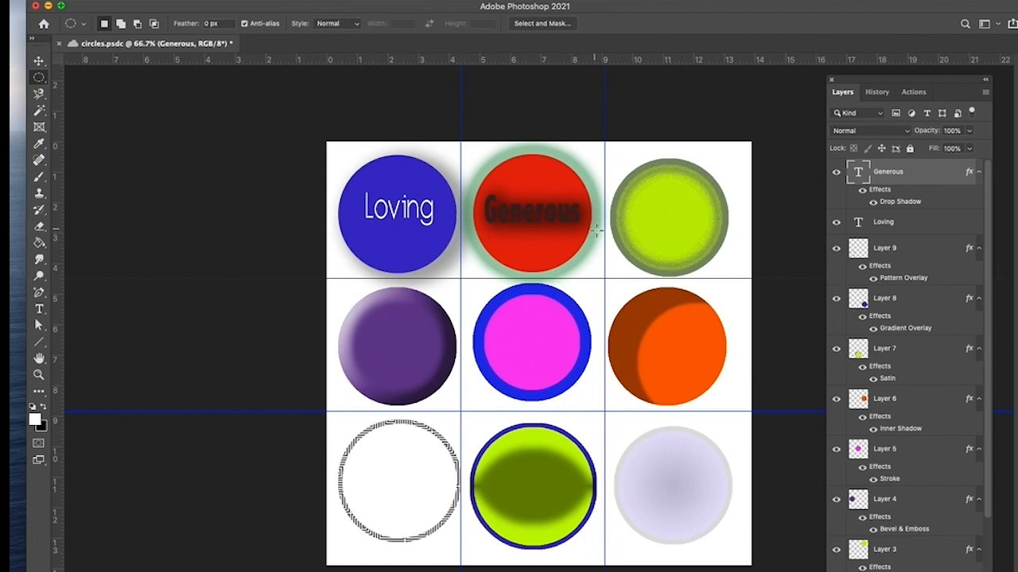
# Step: Try Crisp anti-aliasing on the "Generous" text in the red circle
pyautogui.click(39, 308)
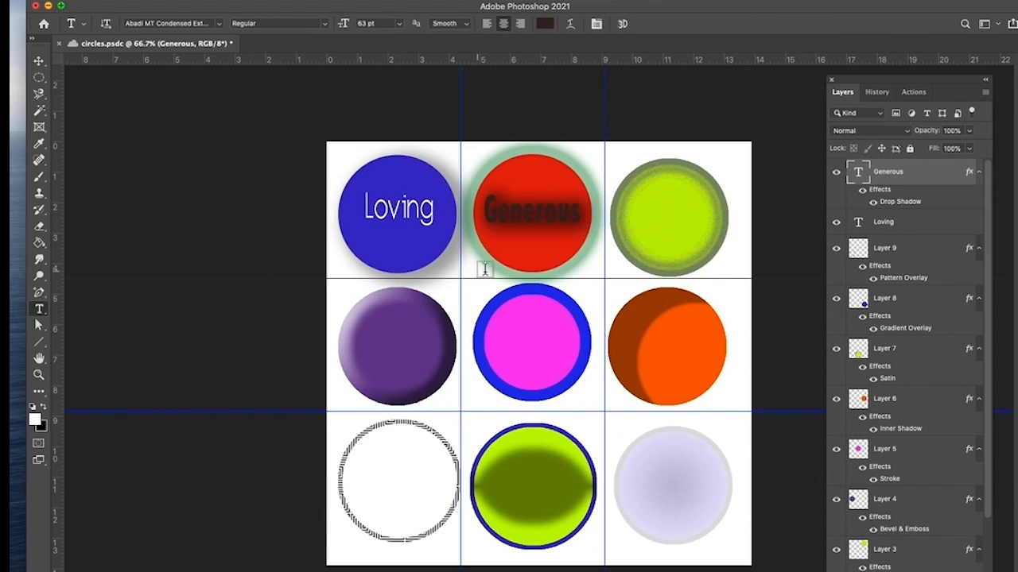
pyautogui.moveTo(496, 210); pyautogui.dragTo(593, 211)
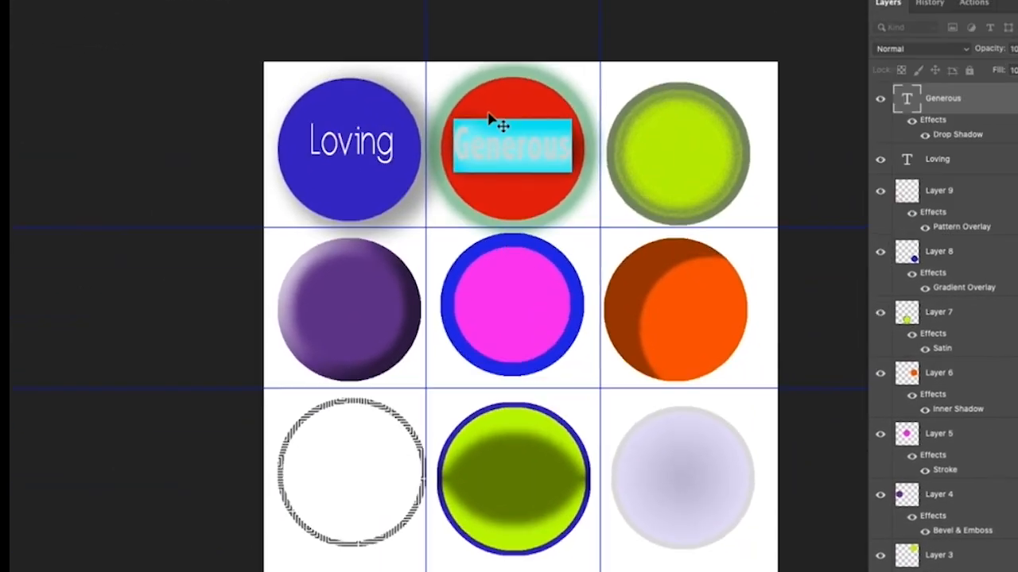
pyautogui.click(488, 121)
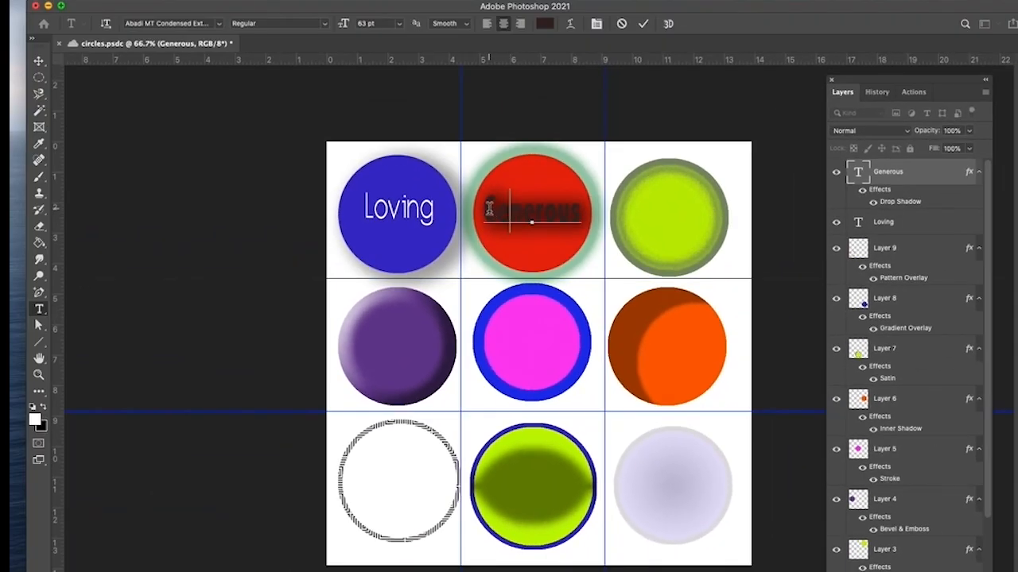
pyautogui.moveTo(460, 130); pyautogui.dragTo(527, 130)
pyautogui.moveTo(544, 208); pyautogui.dragTo(582, 210)
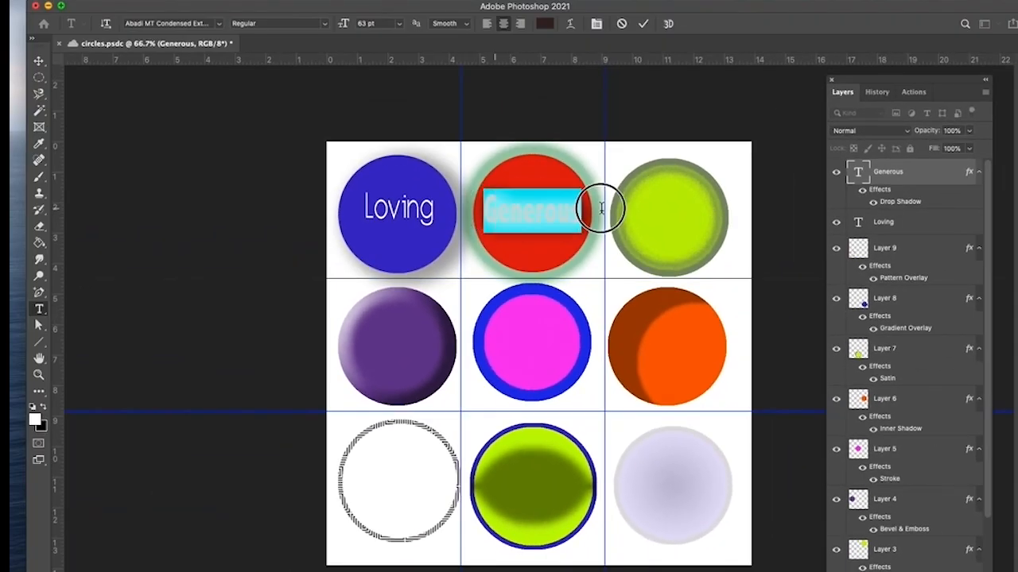
pyautogui.click(450, 23)
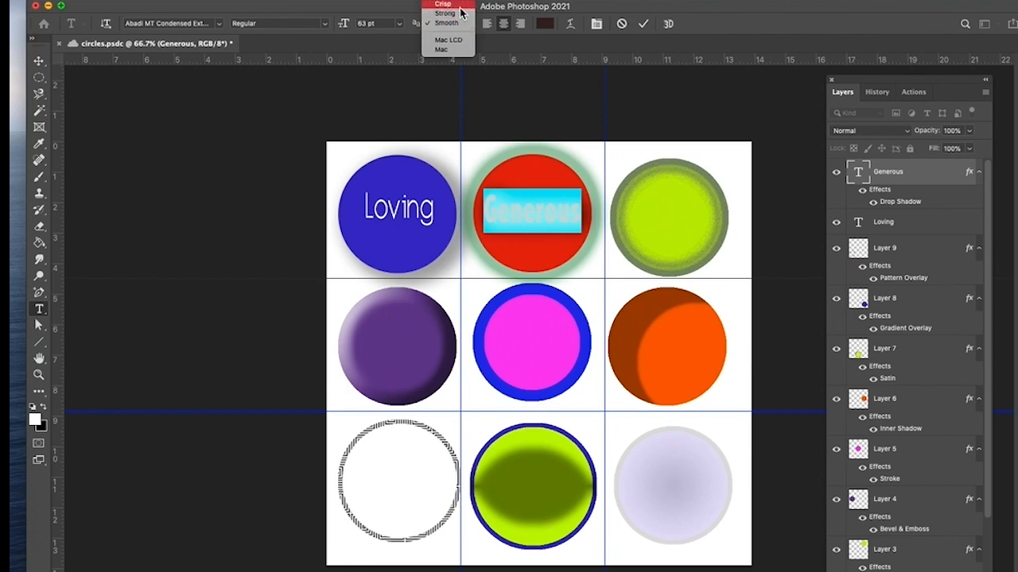
pyautogui.click(445, 4)
pyautogui.click(528, 211)
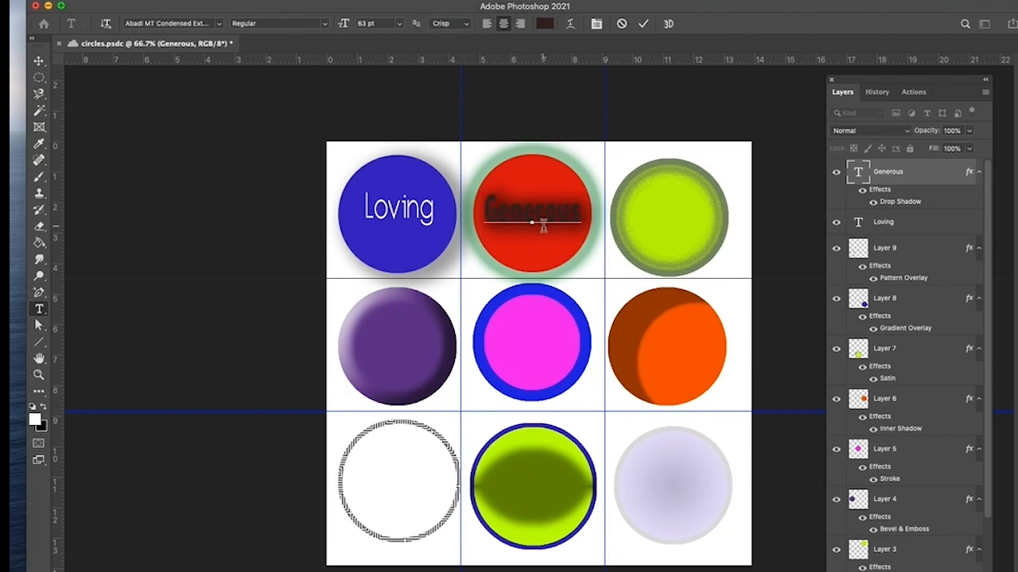
# Step: Try the "Generous" text with anti-aliasing set to None
pyautogui.moveTo(483, 212); pyautogui.dragTo(584, 211)
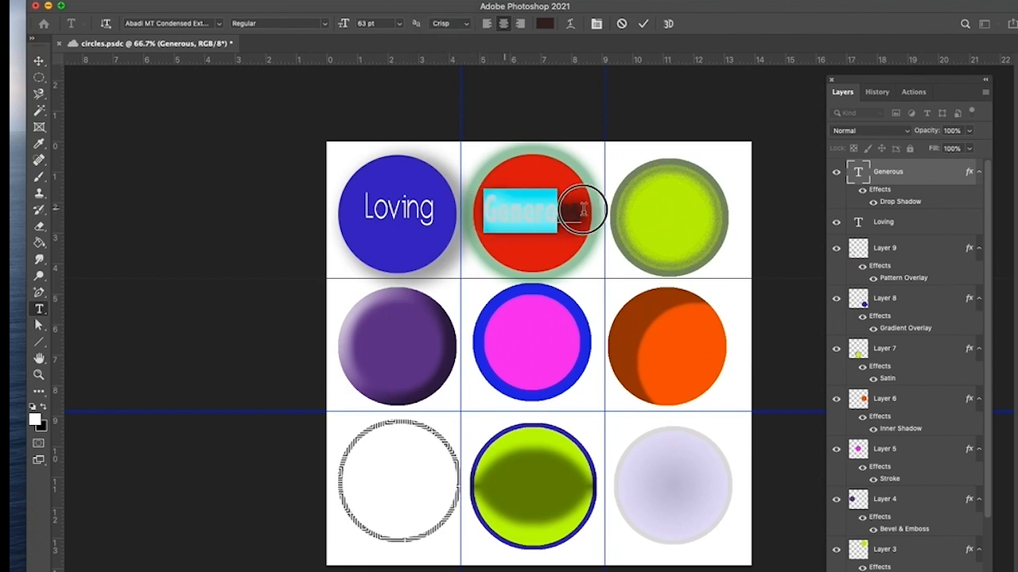
pyautogui.click(468, 25)
pyautogui.click(445, 6)
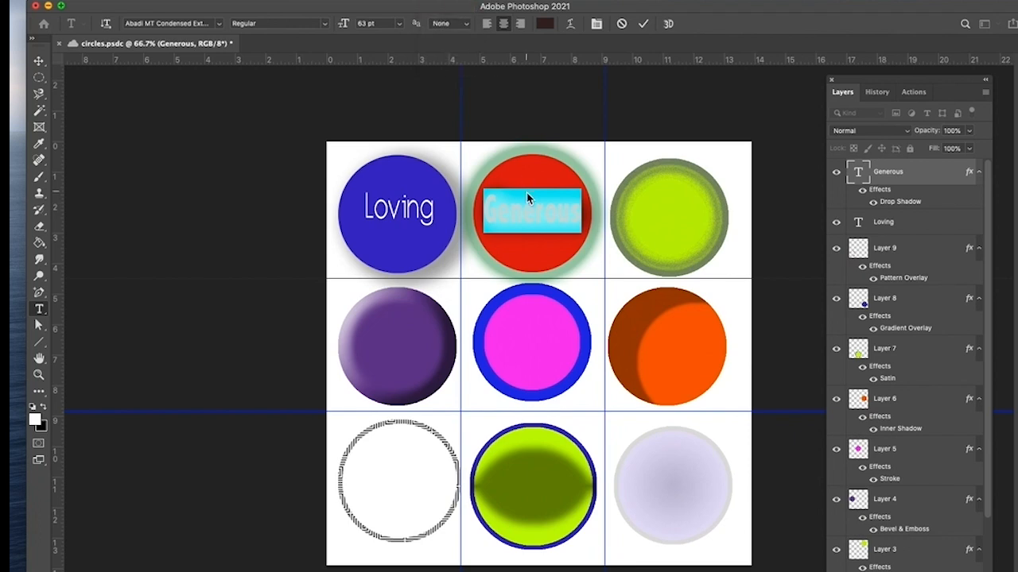
pyautogui.click(527, 207)
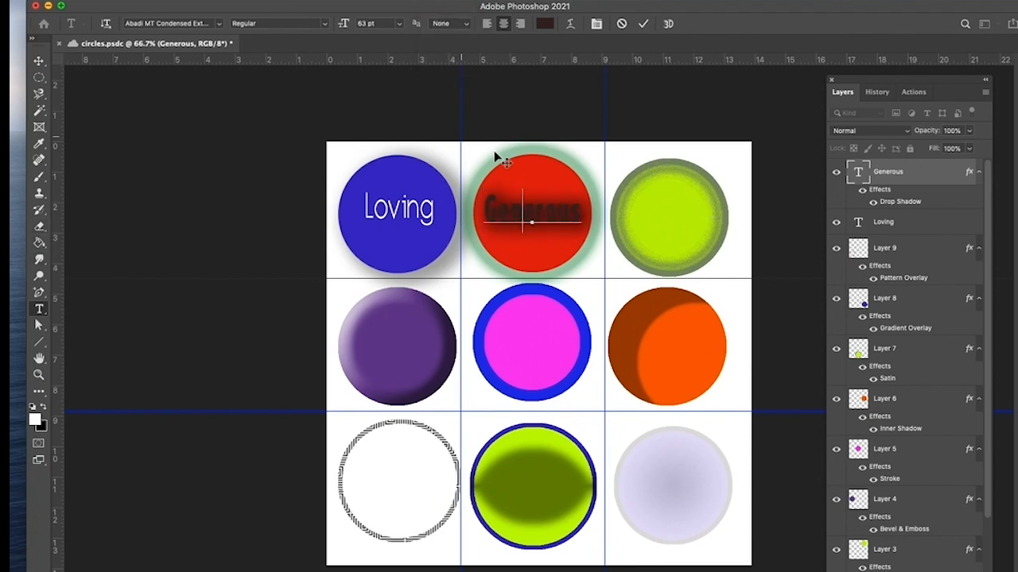
# Step: Set the anti-aliasing of the "Generous" text back to Smooth and commit the text edit
pyautogui.moveTo(484, 212); pyautogui.dragTo(579, 211)
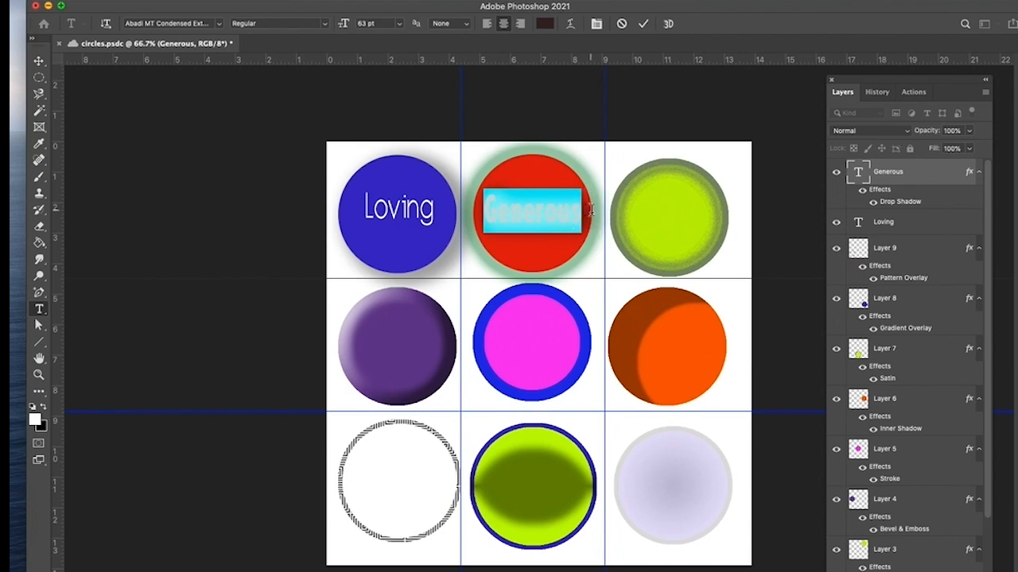
pyautogui.click(450, 23)
pyautogui.click(458, 64)
pyautogui.click(524, 204)
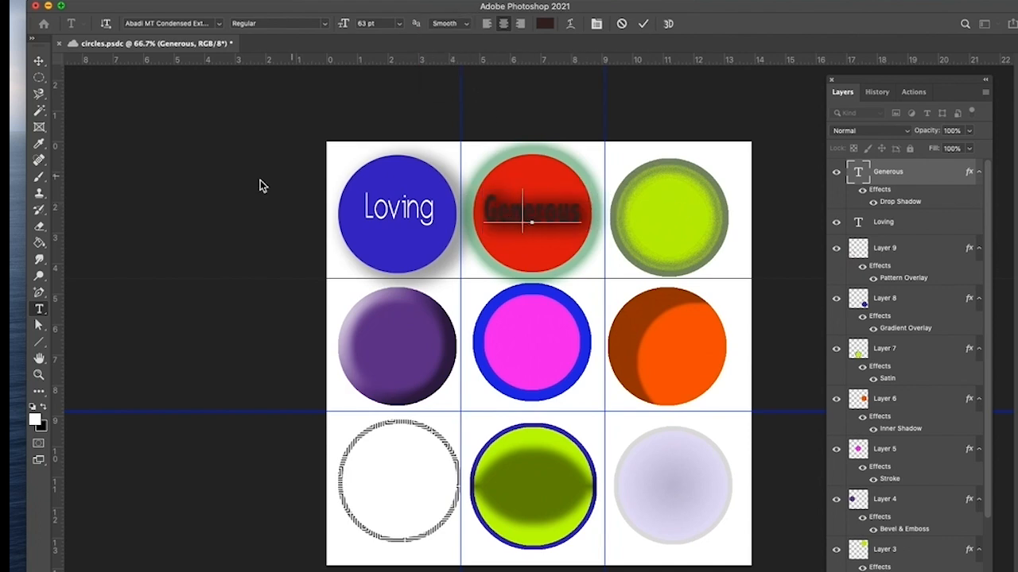
pyautogui.click(897, 200)
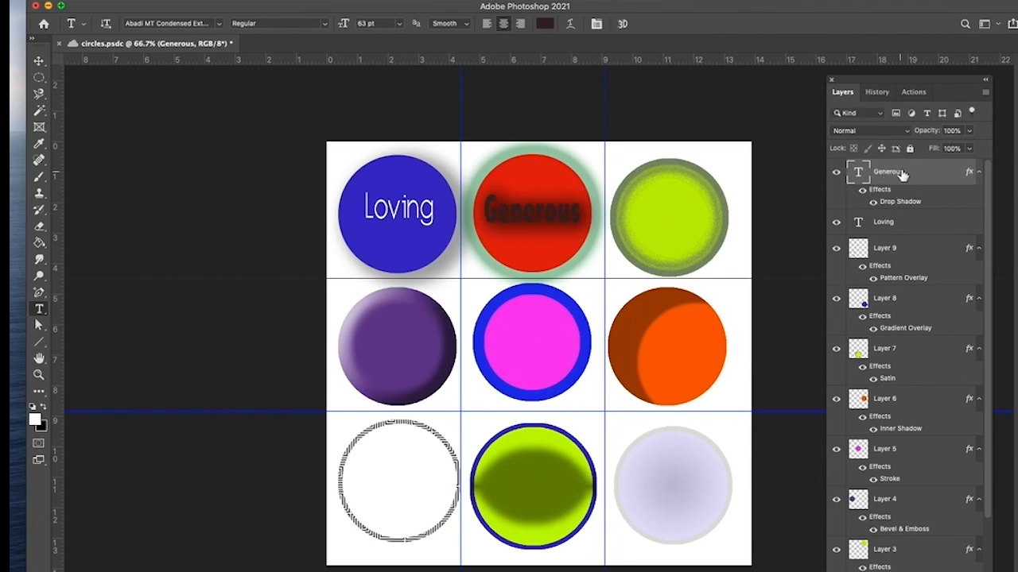
# Step: Start a text layer on the lime green circle in the first row, using Arial at 39 pt
pyautogui.click(667, 217)
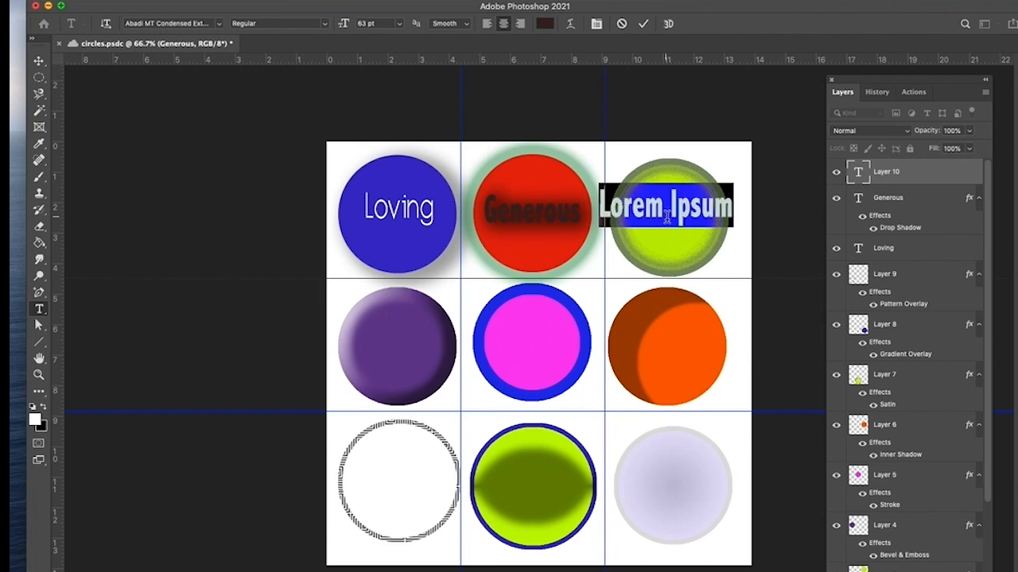
pyautogui.click(218, 23)
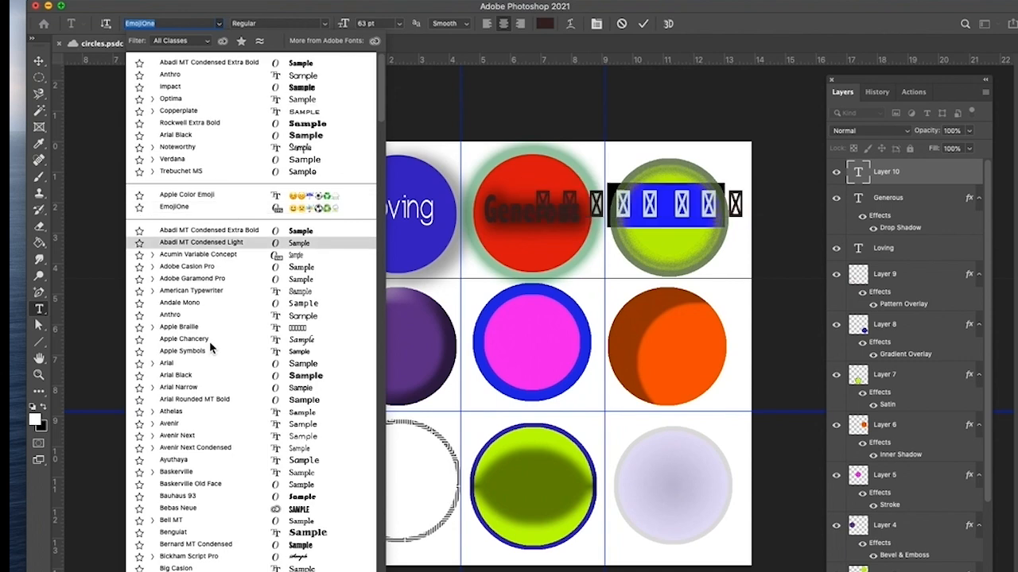
pyautogui.click(194, 363)
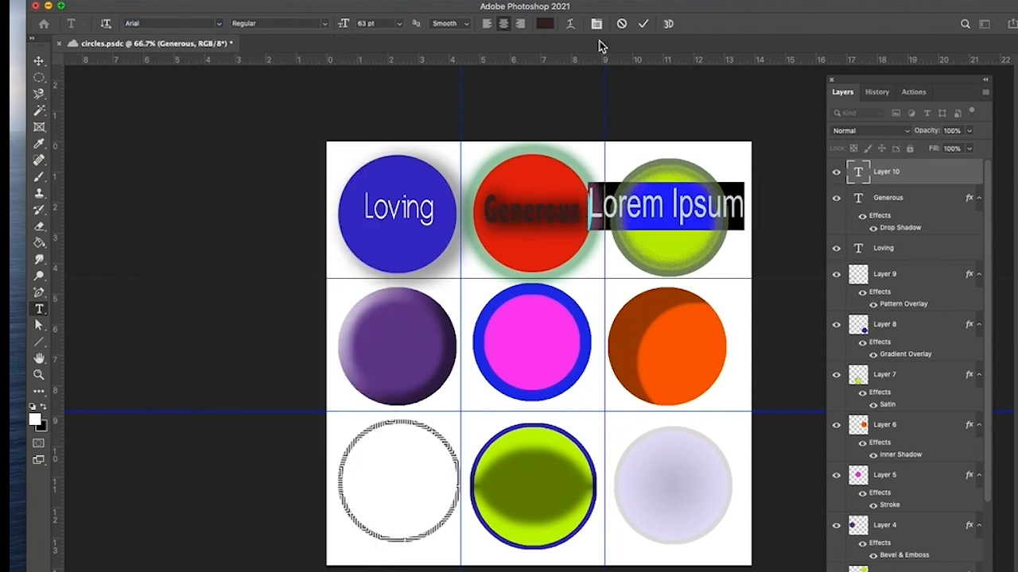
pyautogui.moveTo(346, 25); pyautogui.dragTo(332, 30)
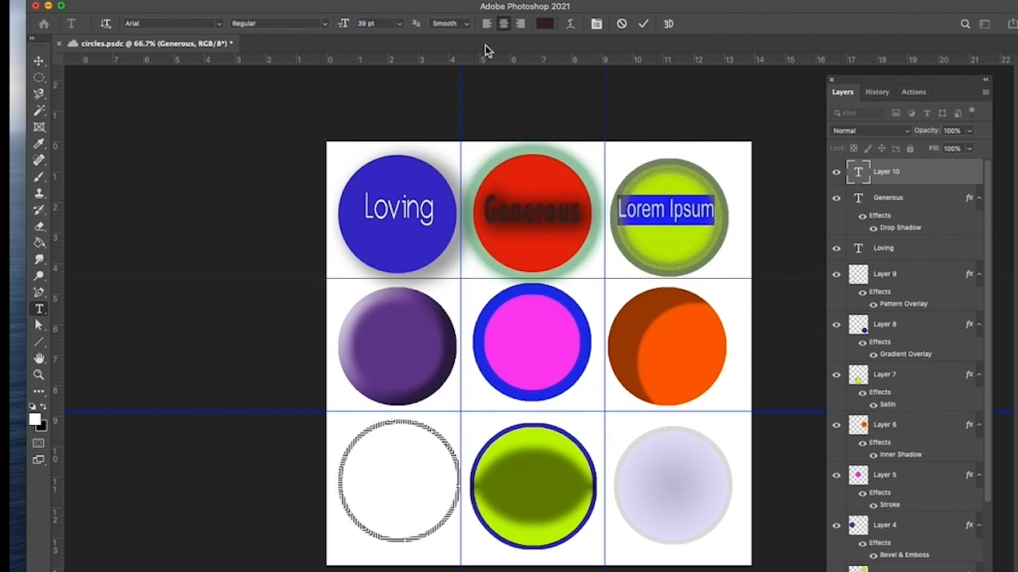
# Step: Try Crisp and Sharp anti-aliasing on the lime green circle's placeholder text and return it to Smooth
pyautogui.click(465, 24)
pyautogui.click(442, 4)
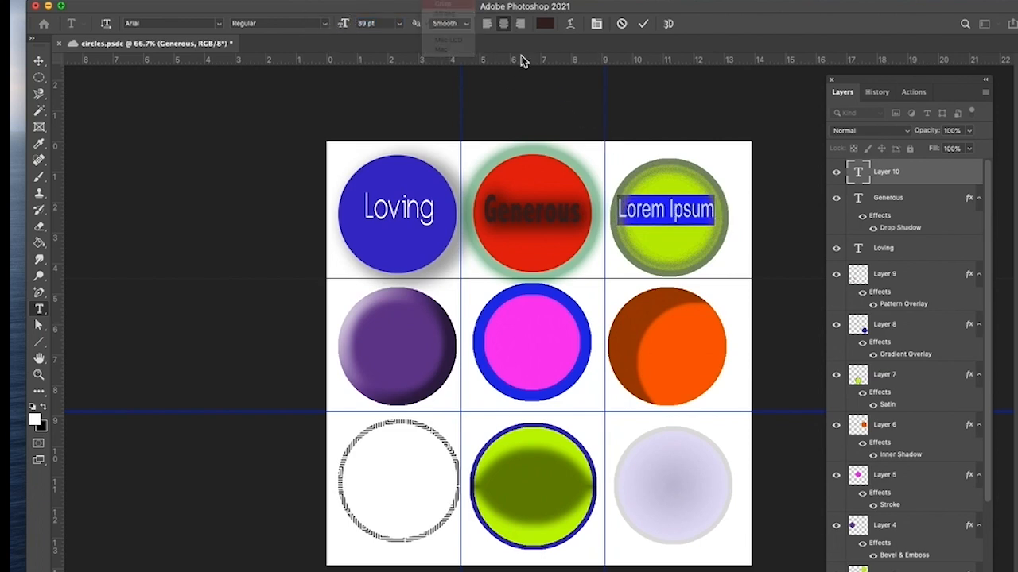
pyautogui.click(667, 212)
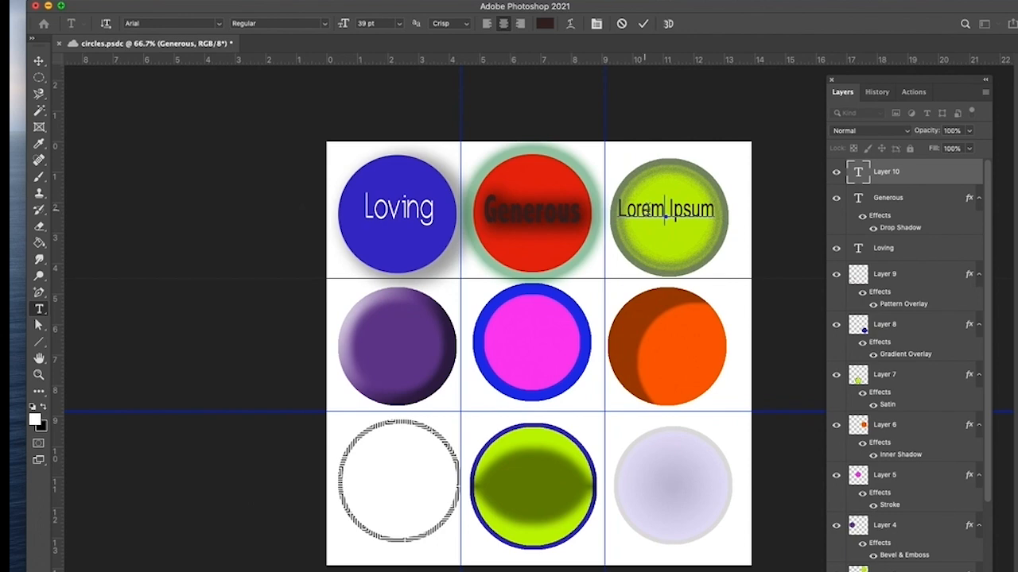
pyautogui.tripleClick(665, 211)
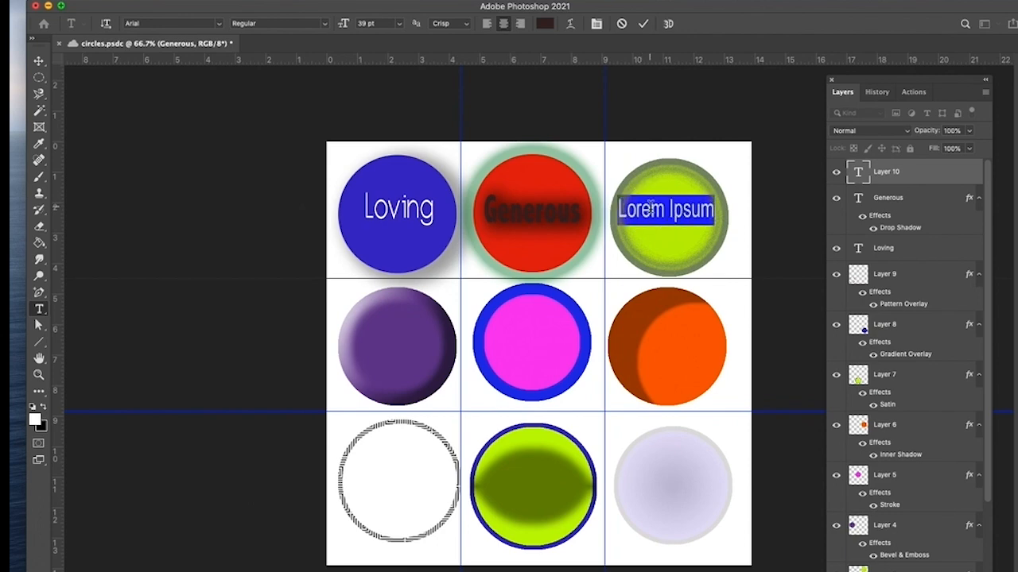
pyautogui.click(461, 23)
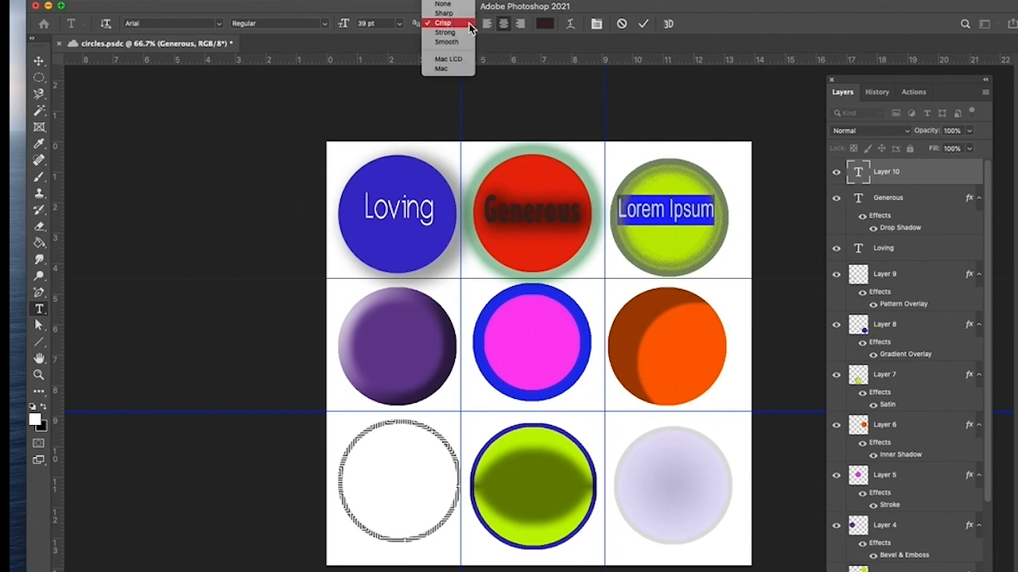
pyautogui.click(445, 14)
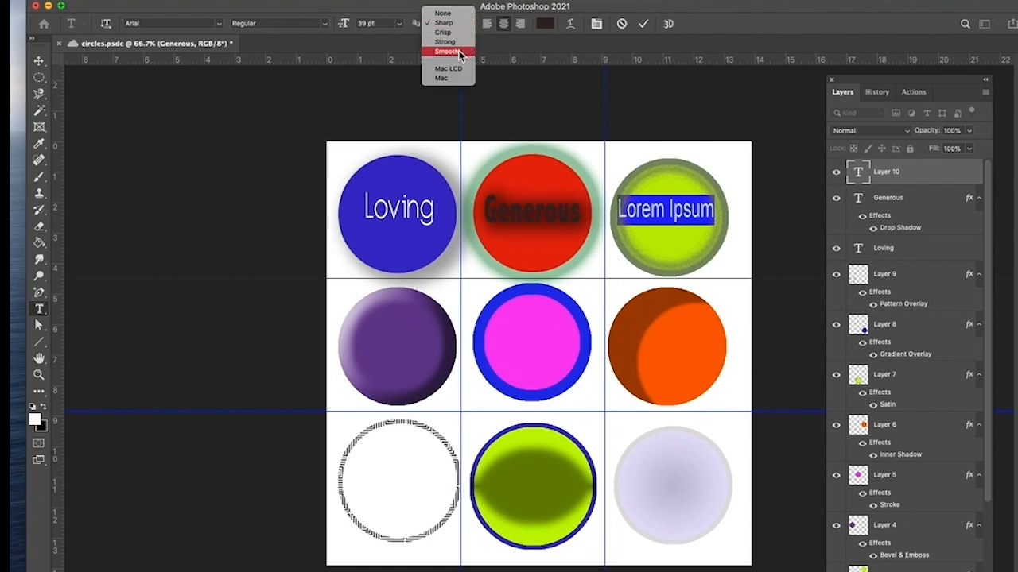
pyautogui.click(447, 51)
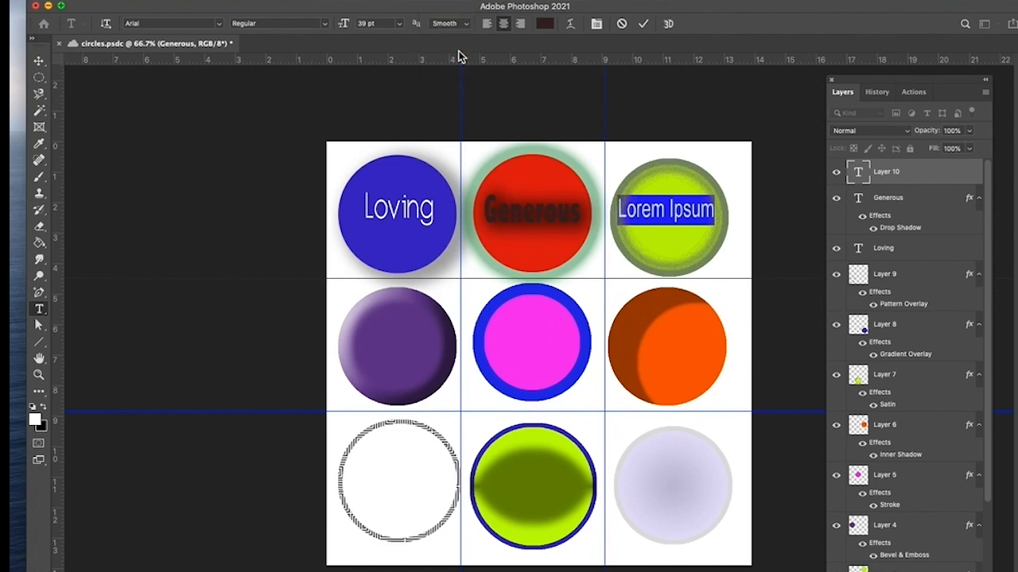
# Step: Replace the placeholder text on the lime green circle with "Teacher"
pyautogui.rightClick(672, 232)
pyautogui.click(672, 233)
pyautogui.write('Teacher')
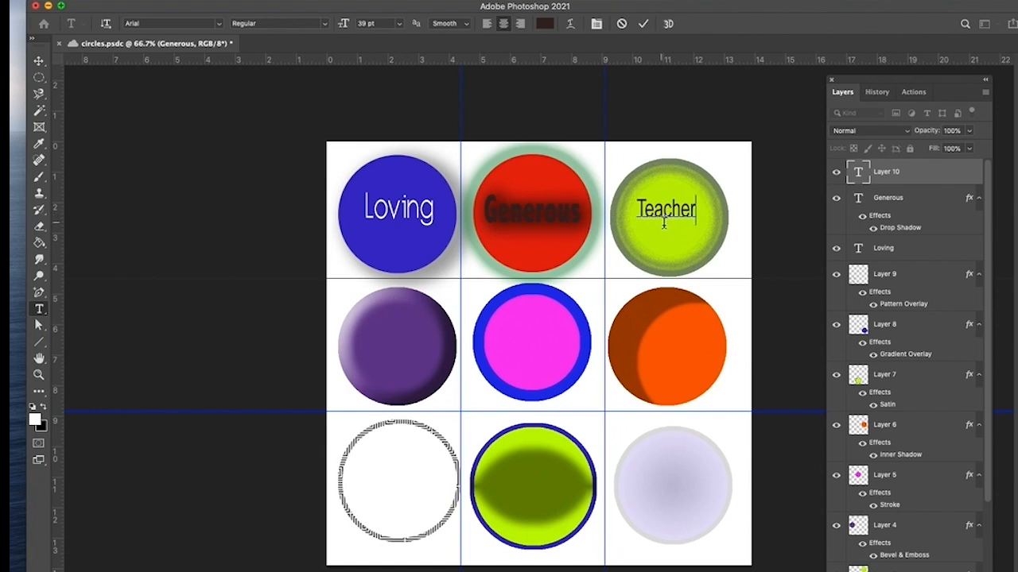
# Step: Enlarge the "Teacher" text, center it in the lime green circle and stretch its height to 152.68%, committing the transform
pyautogui.click(39, 62)
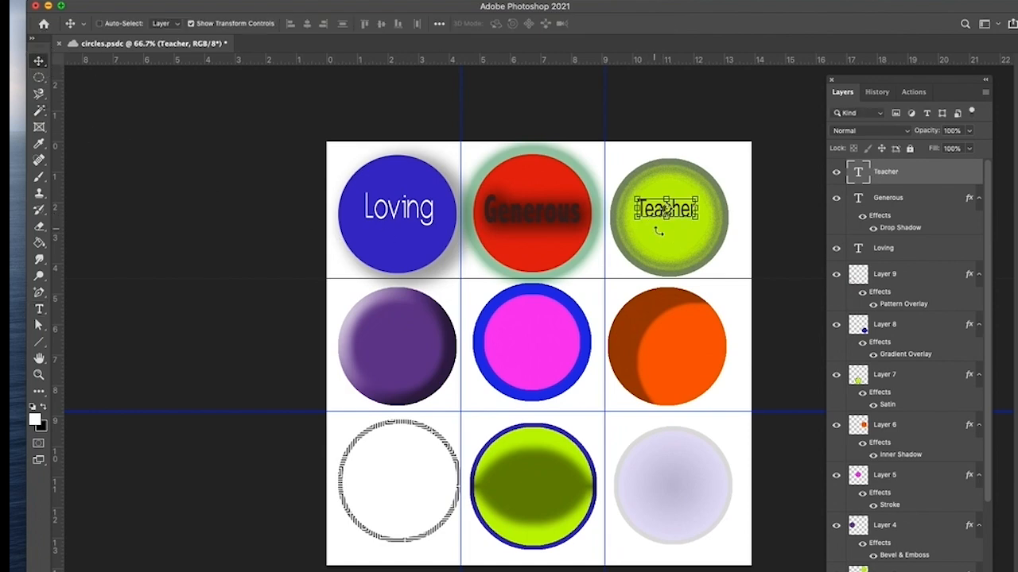
pyautogui.moveTo(698, 220)
pyautogui.mouseDown()
pyautogui.moveTo(711, 207)
pyautogui.moveTo(709, 220)
pyautogui.moveTo(686, 209)
pyautogui.moveTo(695, 223)
pyautogui.mouseUp()
pyautogui.press('Return')
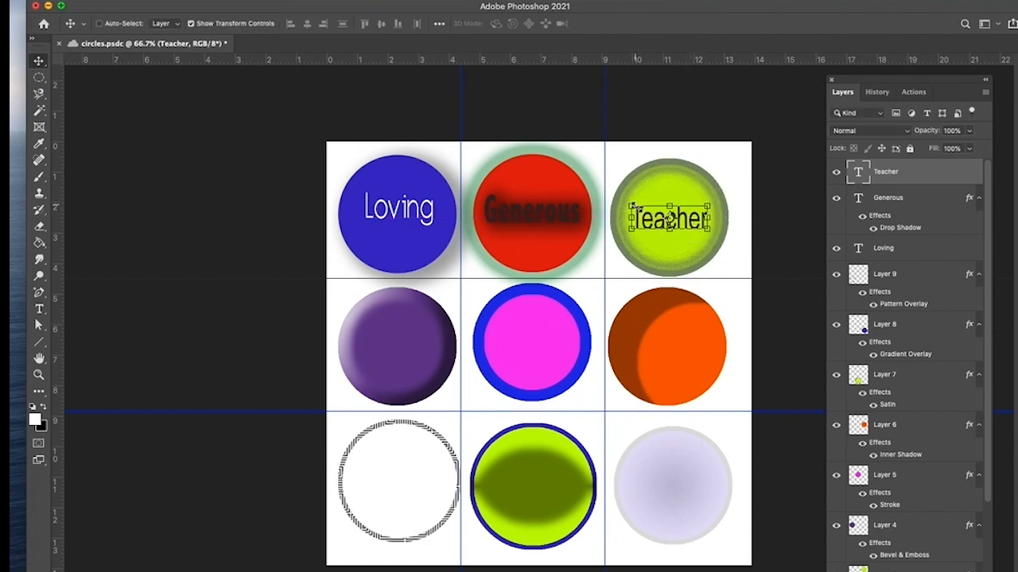
pyautogui.moveTo(668, 205); pyautogui.dragTo(694, 216)
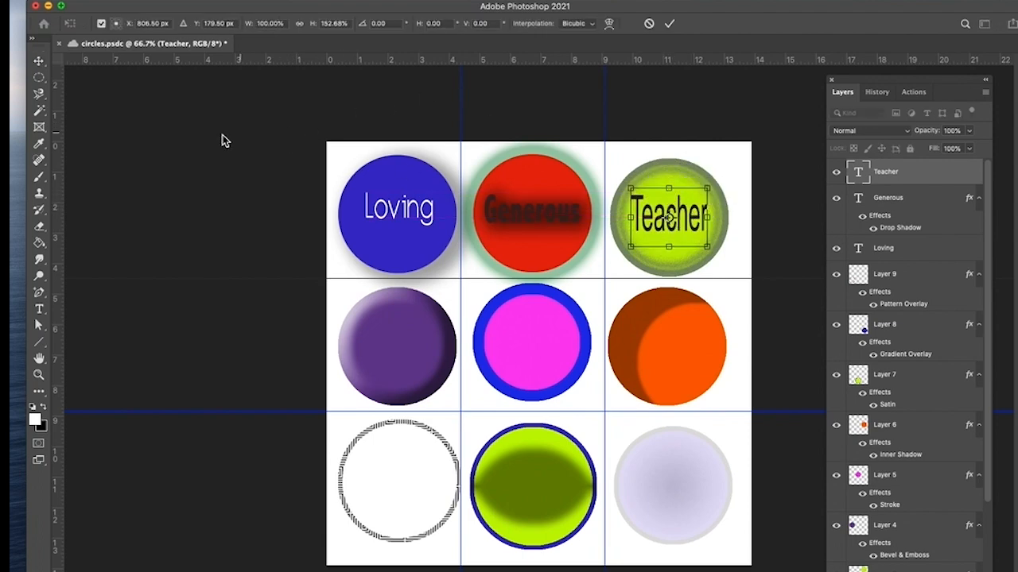
pyautogui.click(39, 77)
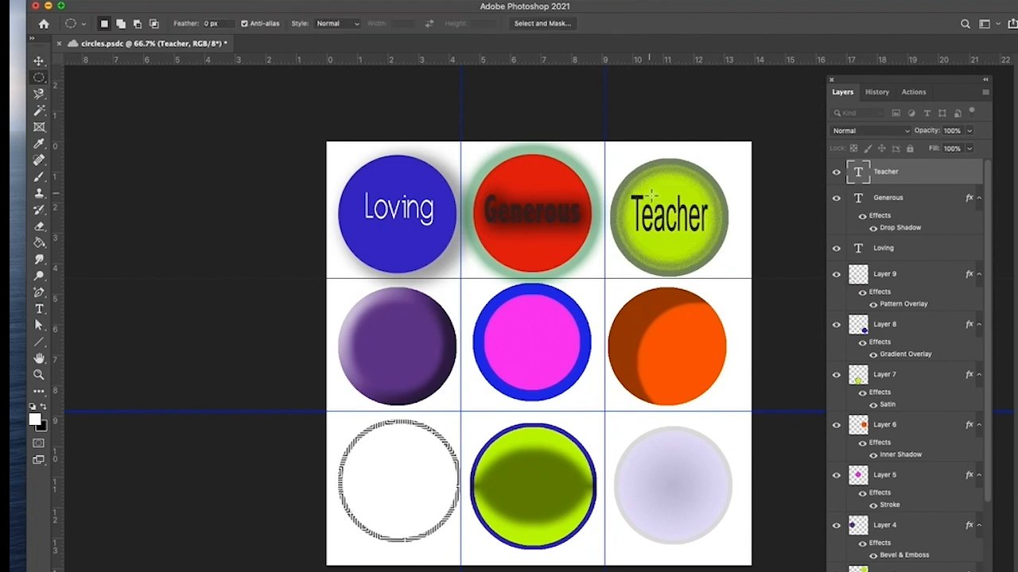
# Step: Add a text layer with the smiley ":)" on the purple circle
pyautogui.click(40, 311)
pyautogui.click(390, 342)
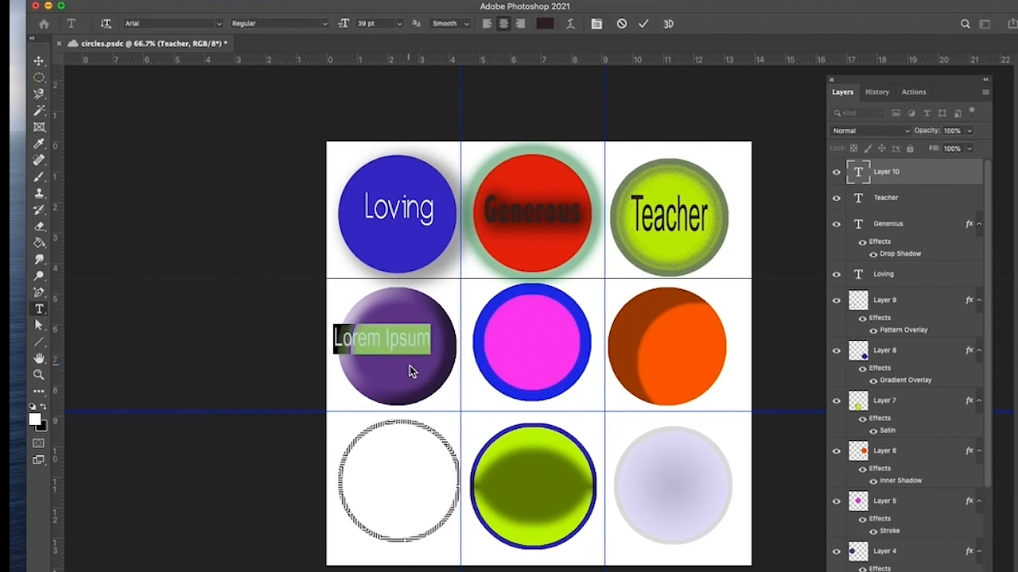
pyautogui.press('BackSpace')
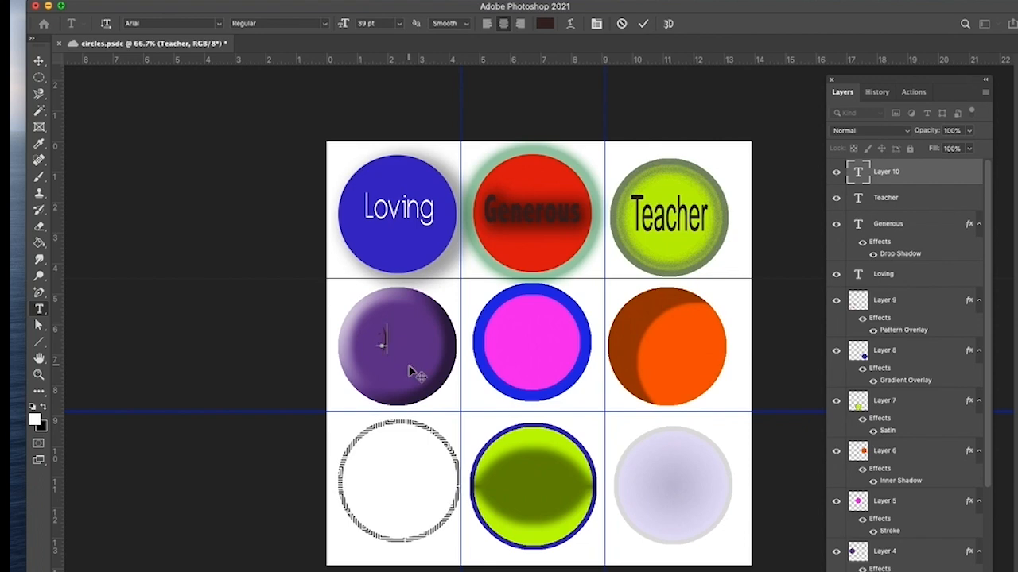
# Step: Color the smiley text yellow-green (#d4ec0a) and enlarge it to 92 pt
pyautogui.doubleClick(384, 341)
pyautogui.click(544, 23)
pyautogui.click(648, 315)
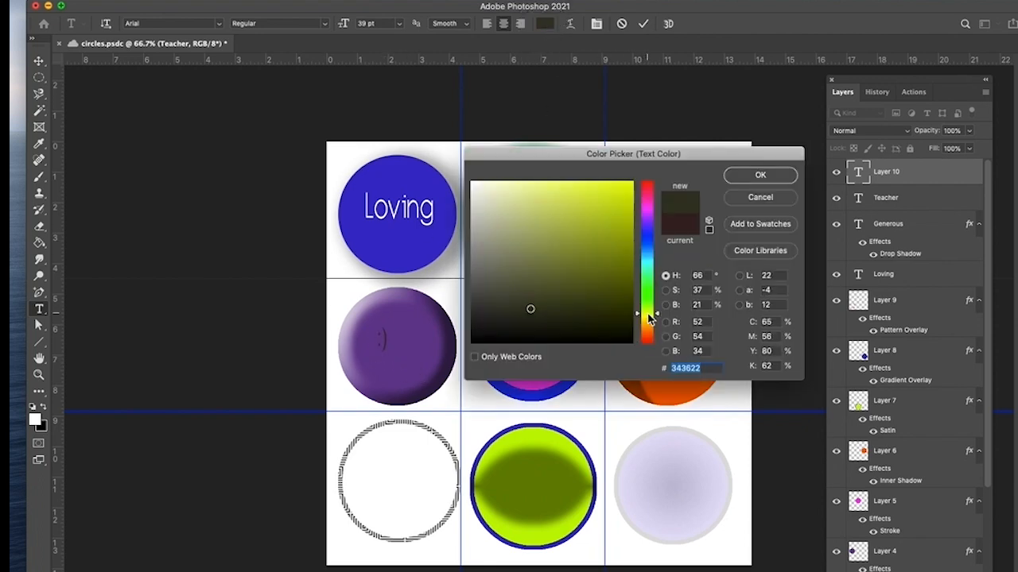
pyautogui.click(626, 193)
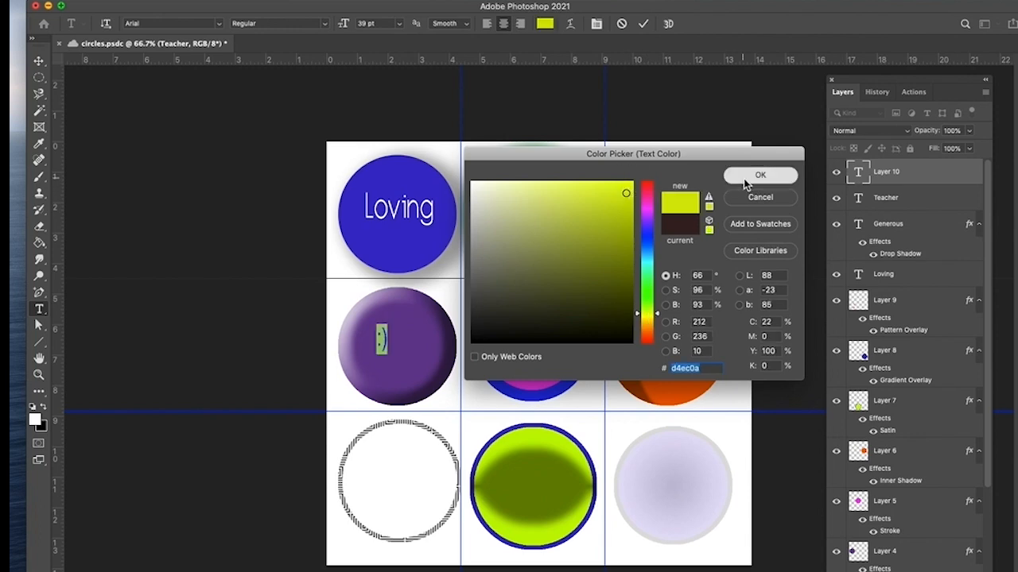
pyautogui.click(746, 180)
pyautogui.click(347, 28)
pyautogui.moveTo(346, 29); pyautogui.dragTo(381, 28)
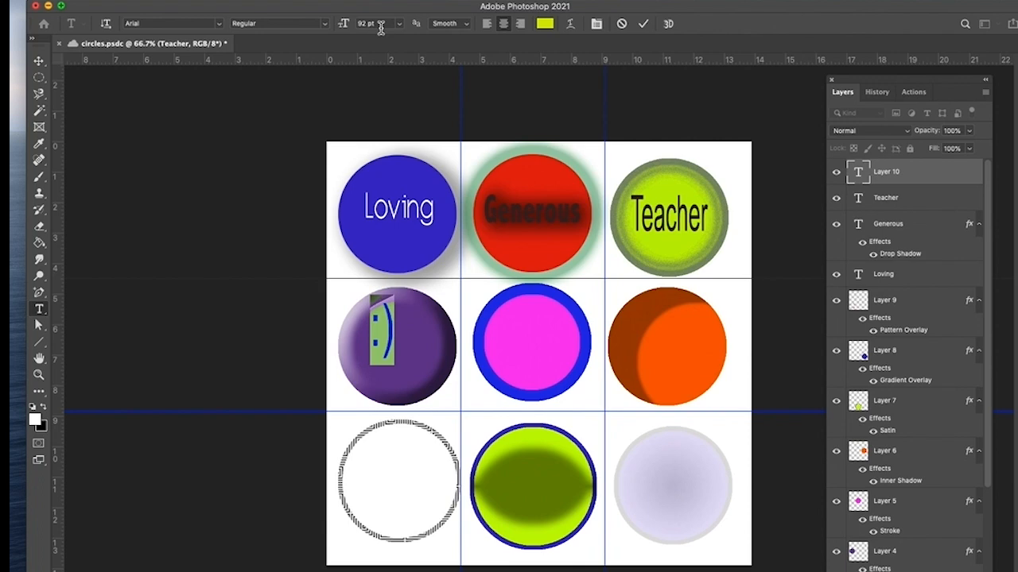
# Step: Rotate the smiley about 90° so it sits upright, center it in the purple circle and commit the transform
pyautogui.click(39, 61)
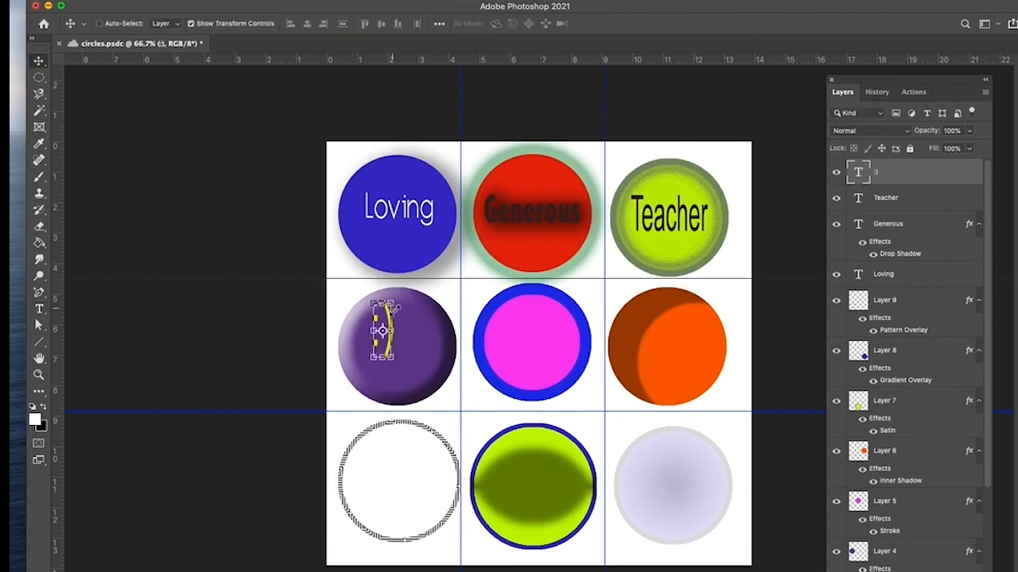
pyautogui.moveTo(386, 312); pyautogui.dragTo(412, 352)
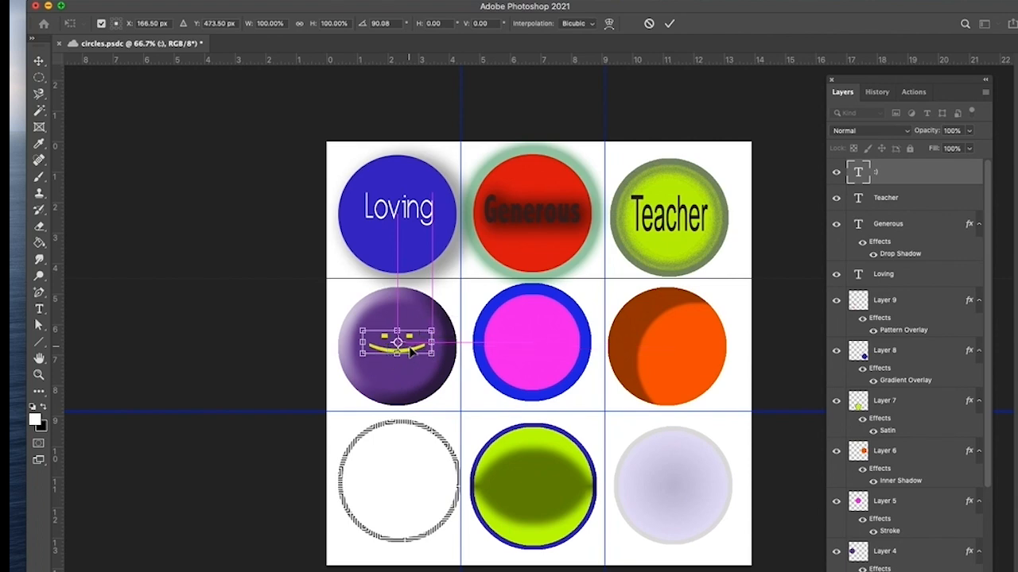
pyautogui.click(44, 80)
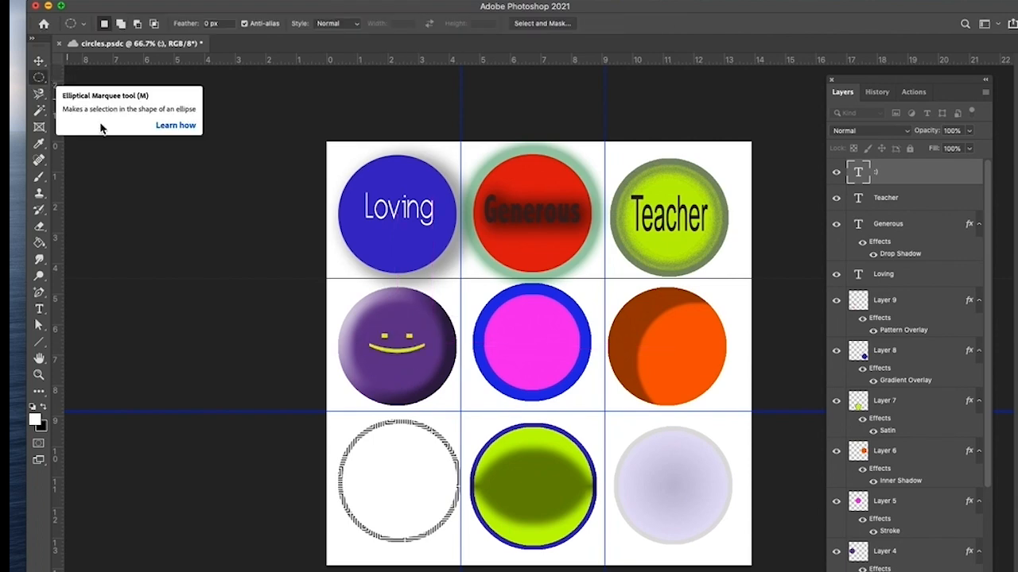